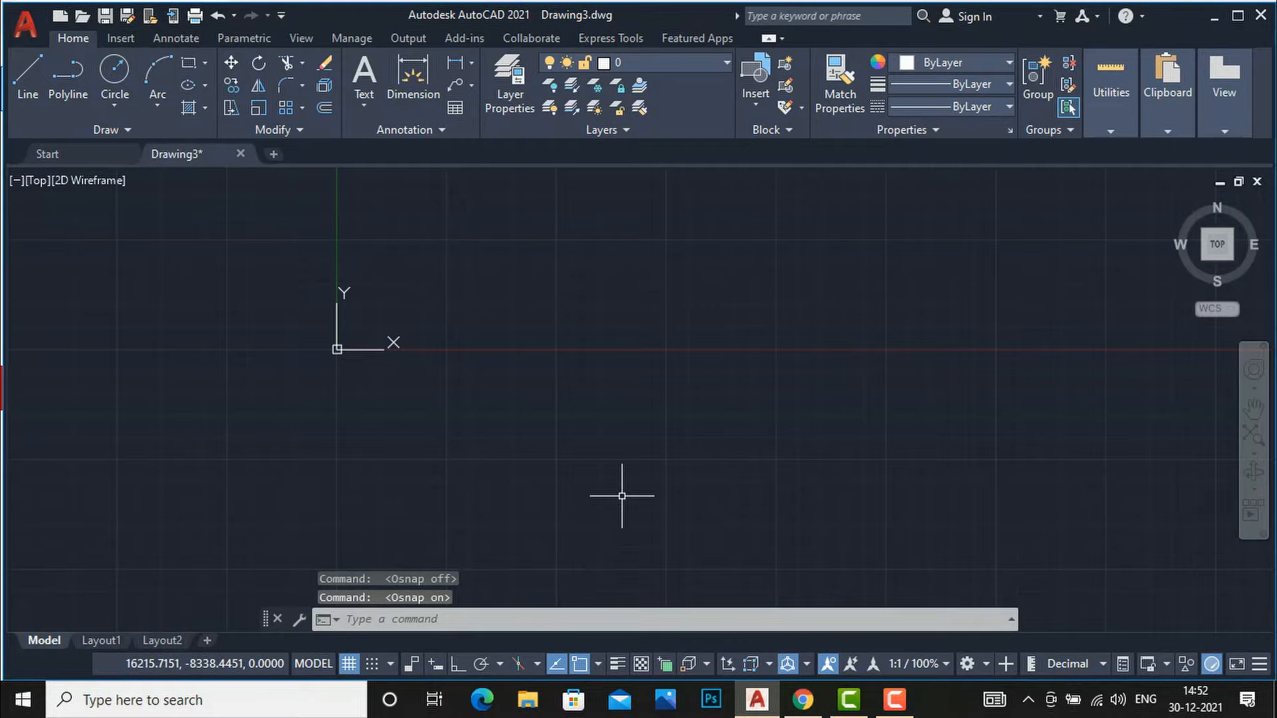
# - Clear the object snap modes in Drafting Settings, enable all of them, and review the resulting snap list
pyautogui.rightClick(577, 666)
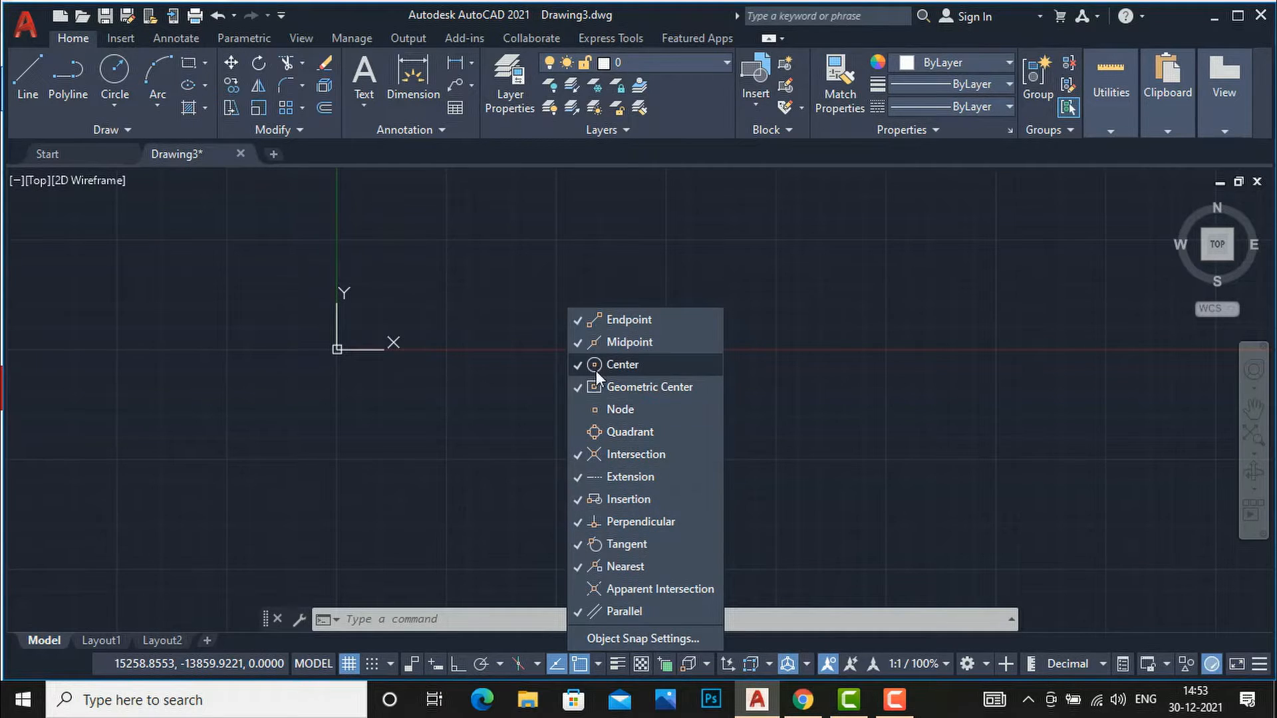
pyautogui.click(637, 639)
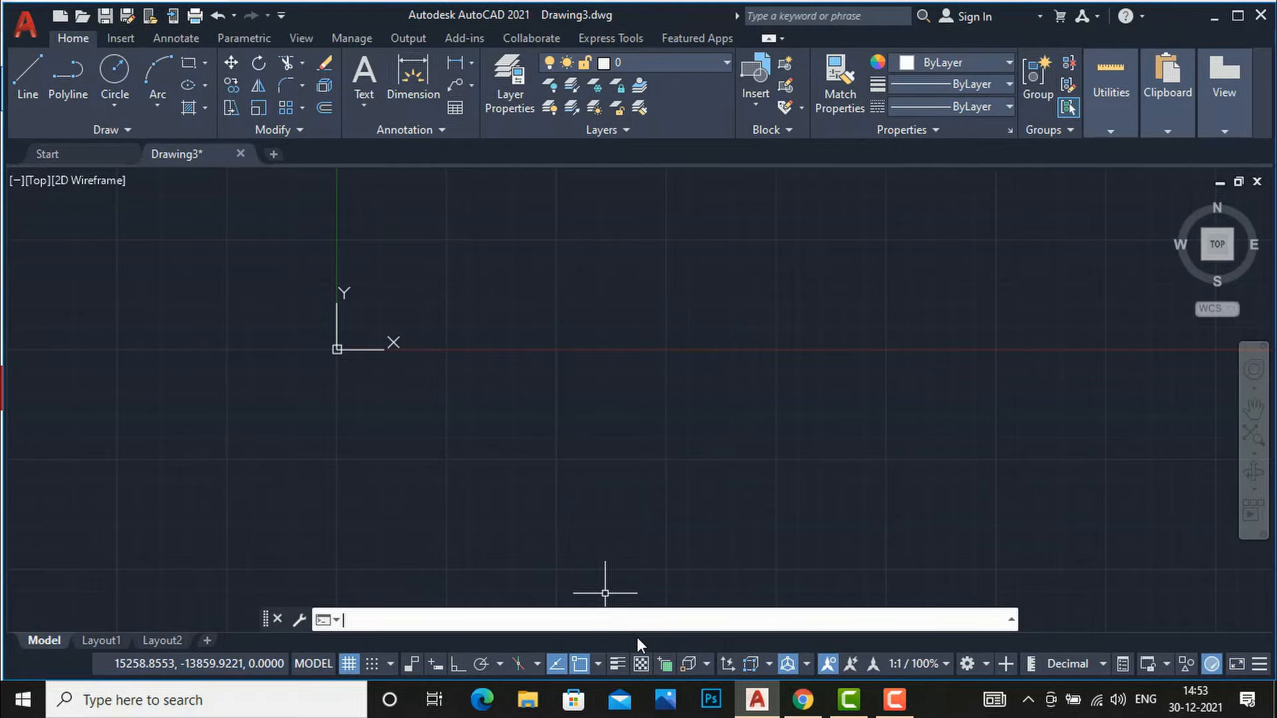
pyautogui.click(490, 270)
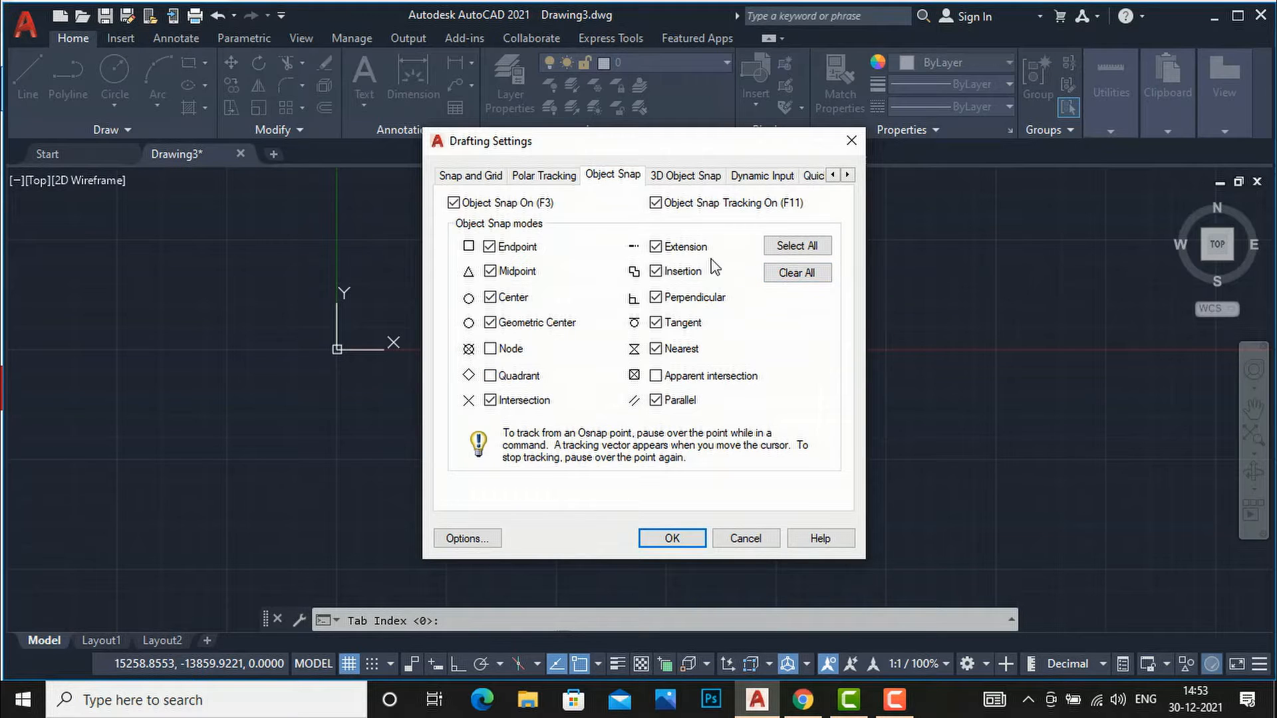
pyautogui.click(806, 280)
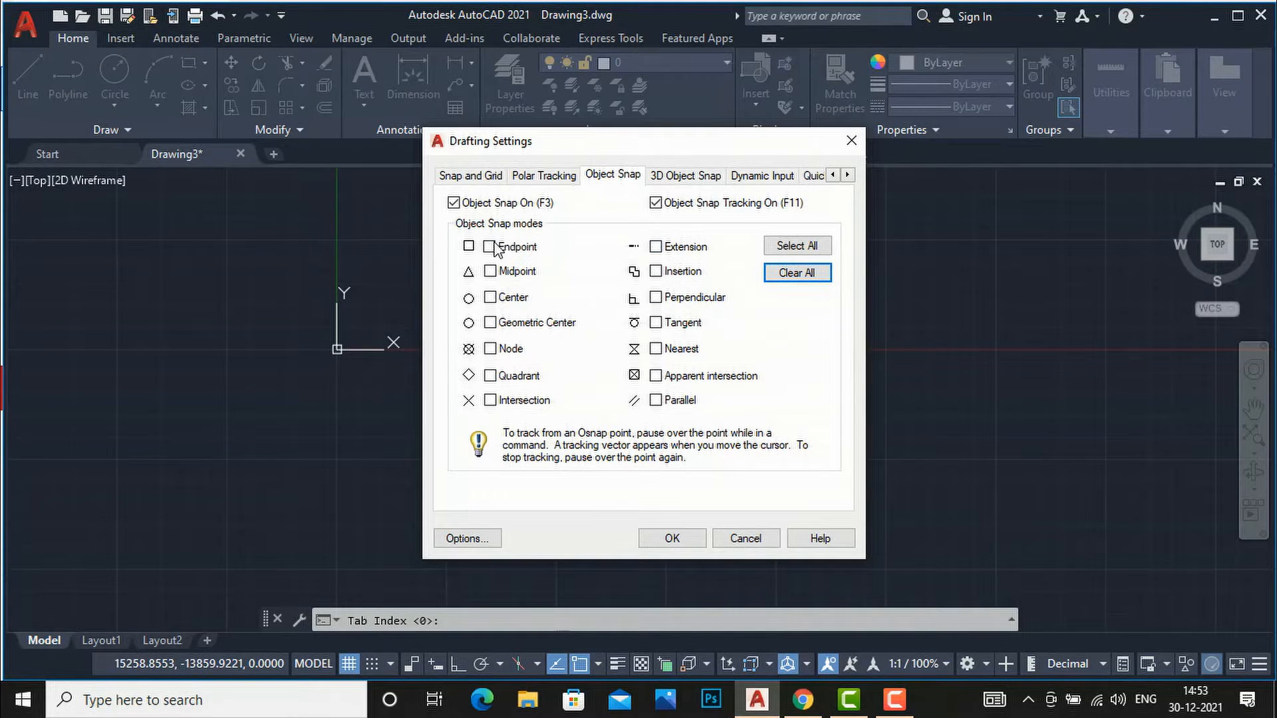
pyautogui.click(806, 247)
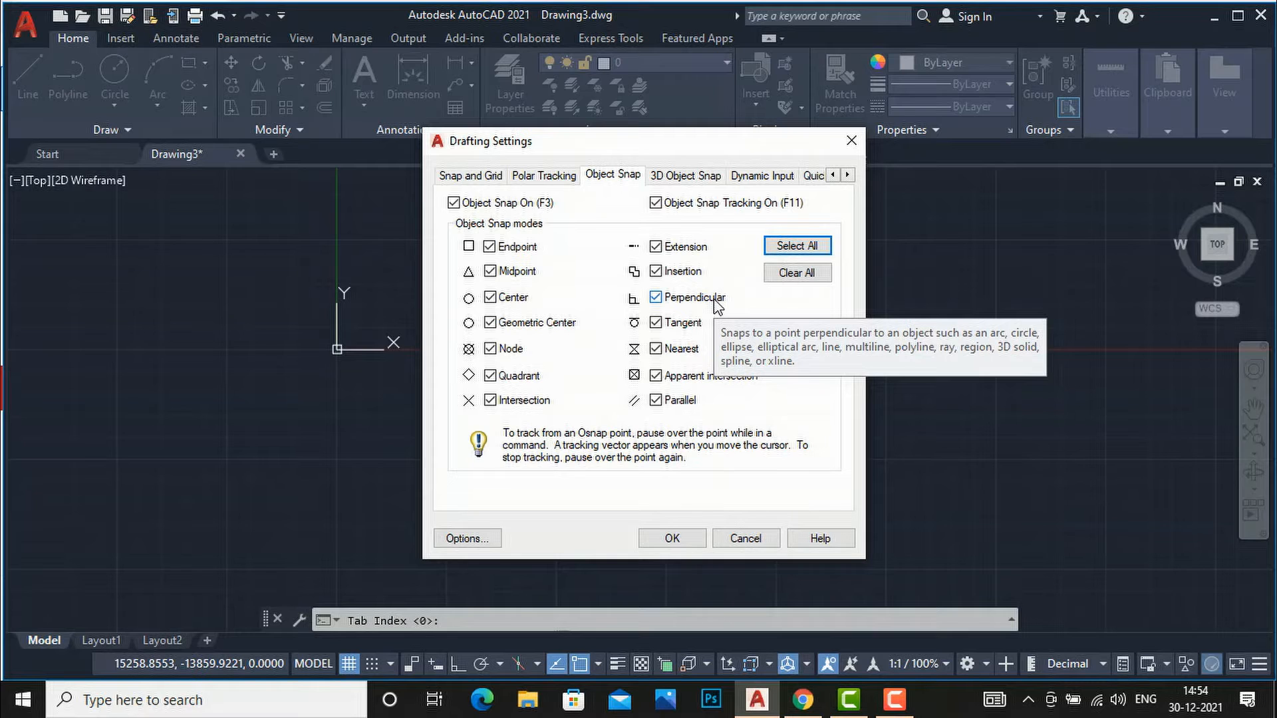
pyautogui.click(692, 549)
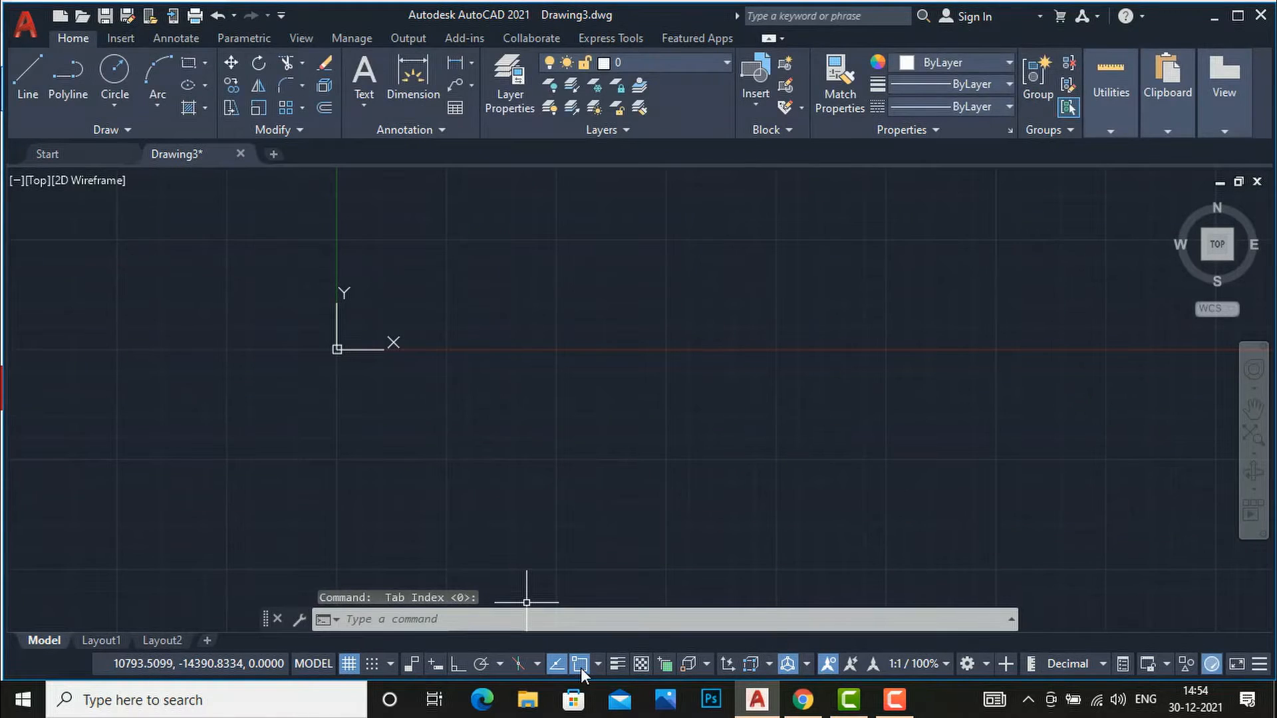
pyautogui.rightClick(580, 668)
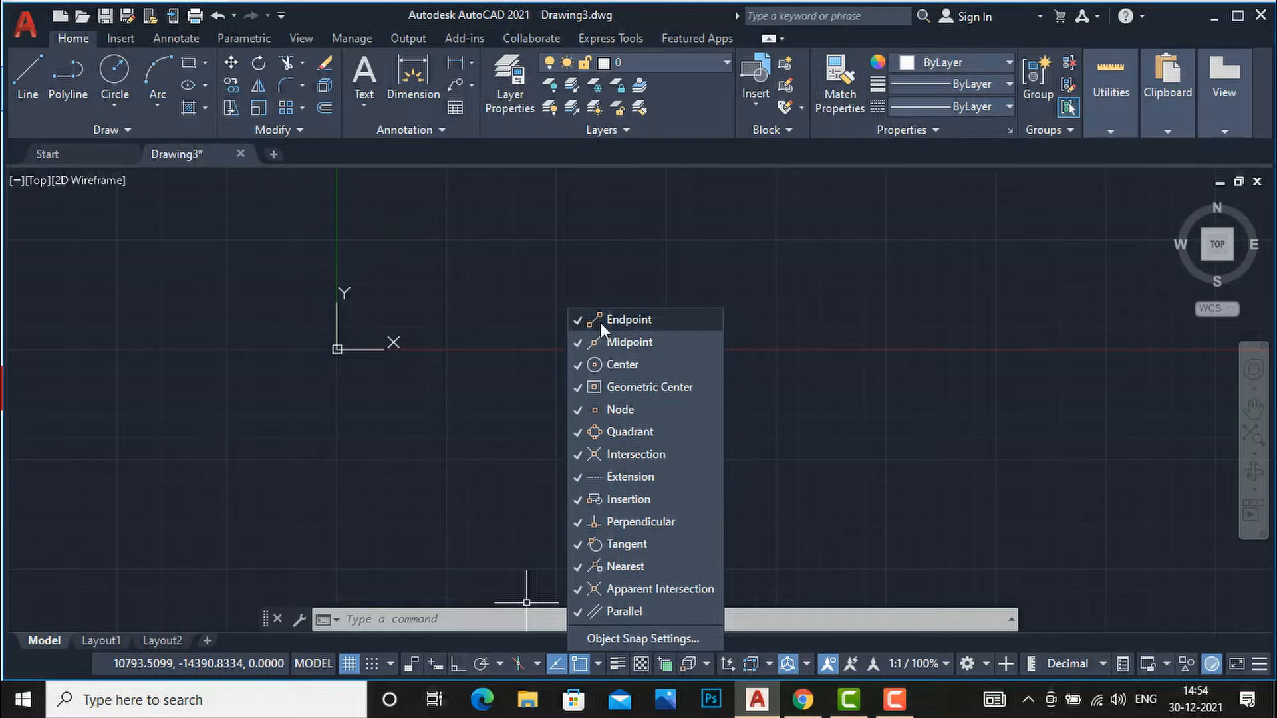
pyautogui.click(647, 274)
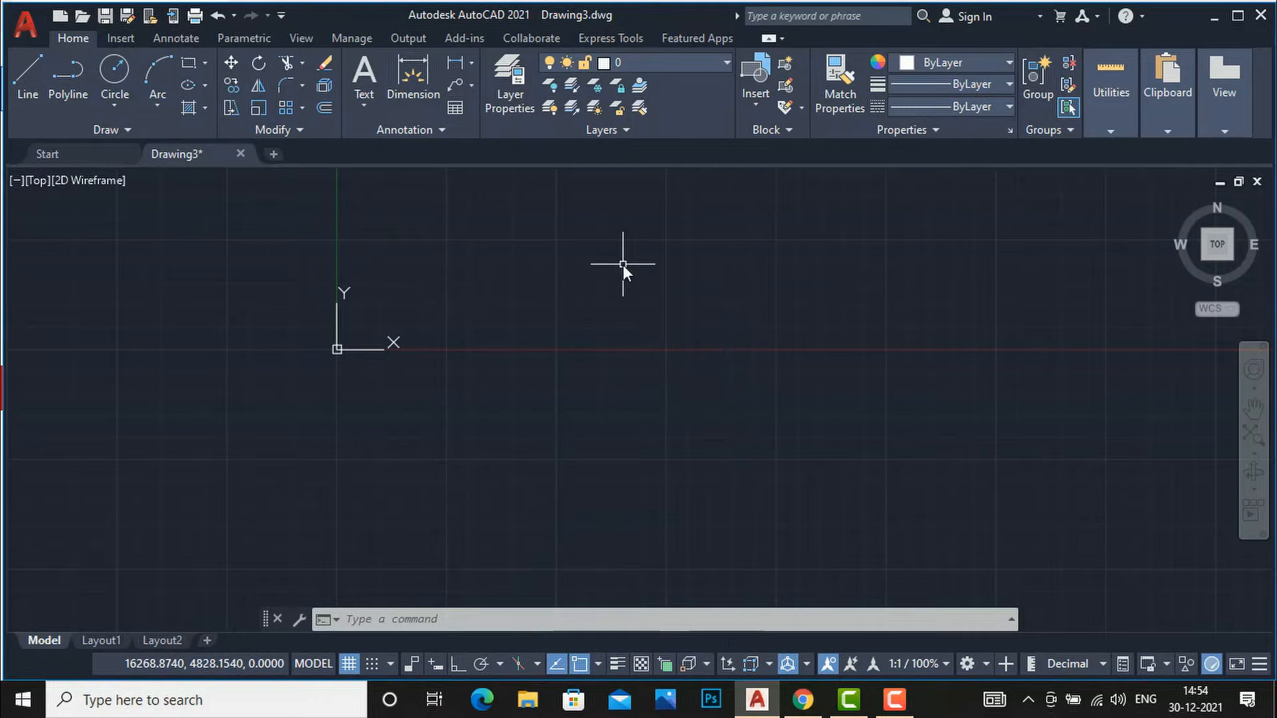
# - Draw a horizontal line about 10,300 units long above the X axis, with Ortho mode on
pyautogui.write('l')
pyautogui.press('Return')
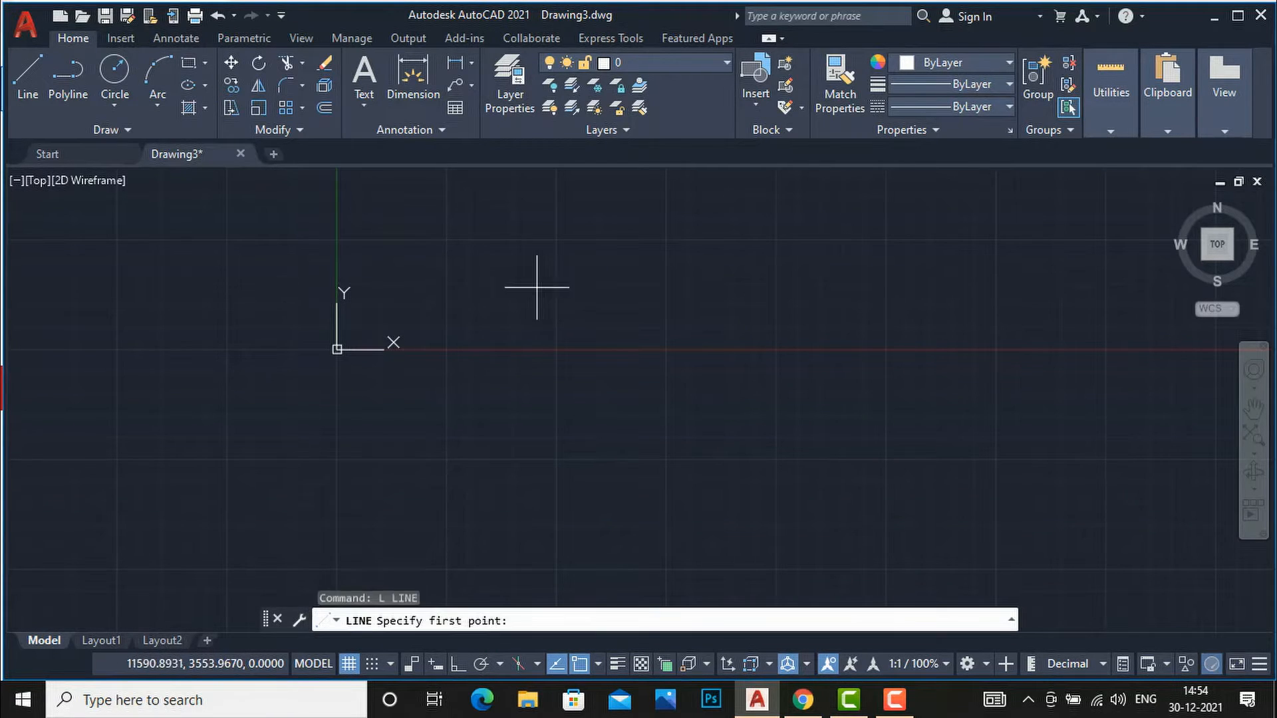
pyautogui.click(514, 287)
pyautogui.click(458, 664)
pyautogui.click(695, 286)
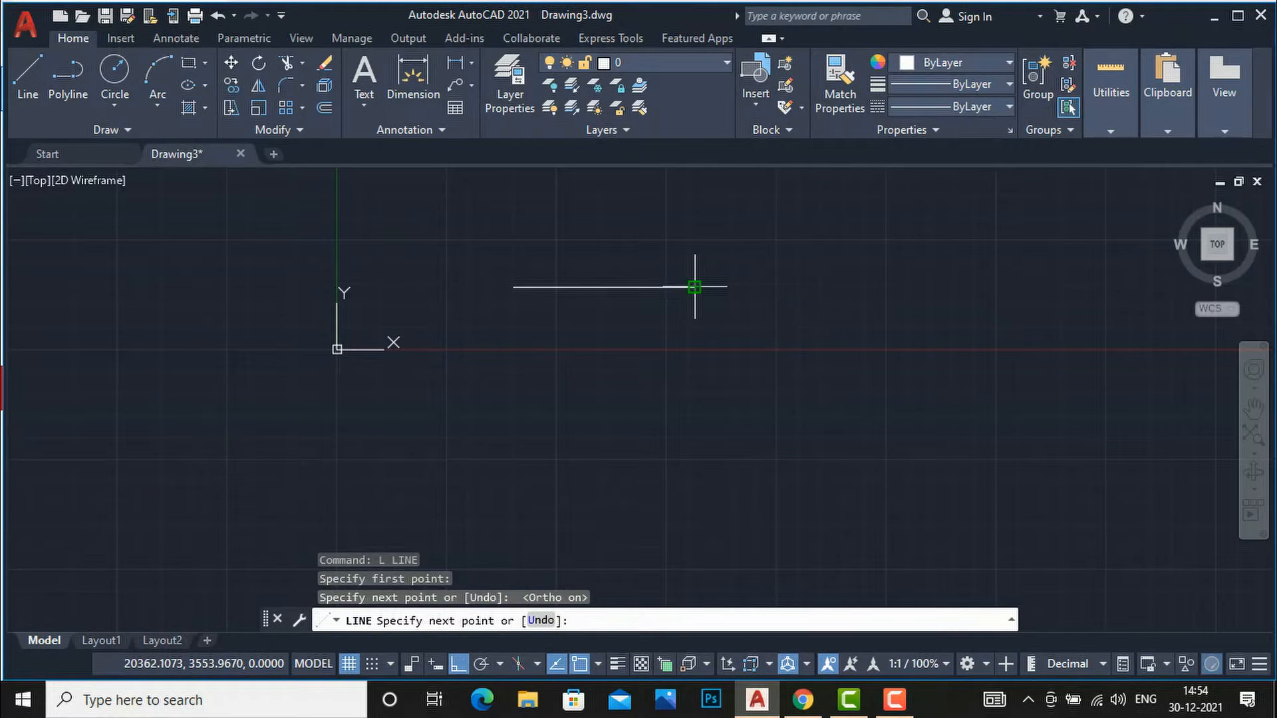
pyautogui.press('Escape')
pyautogui.scroll(2, 525, 285)
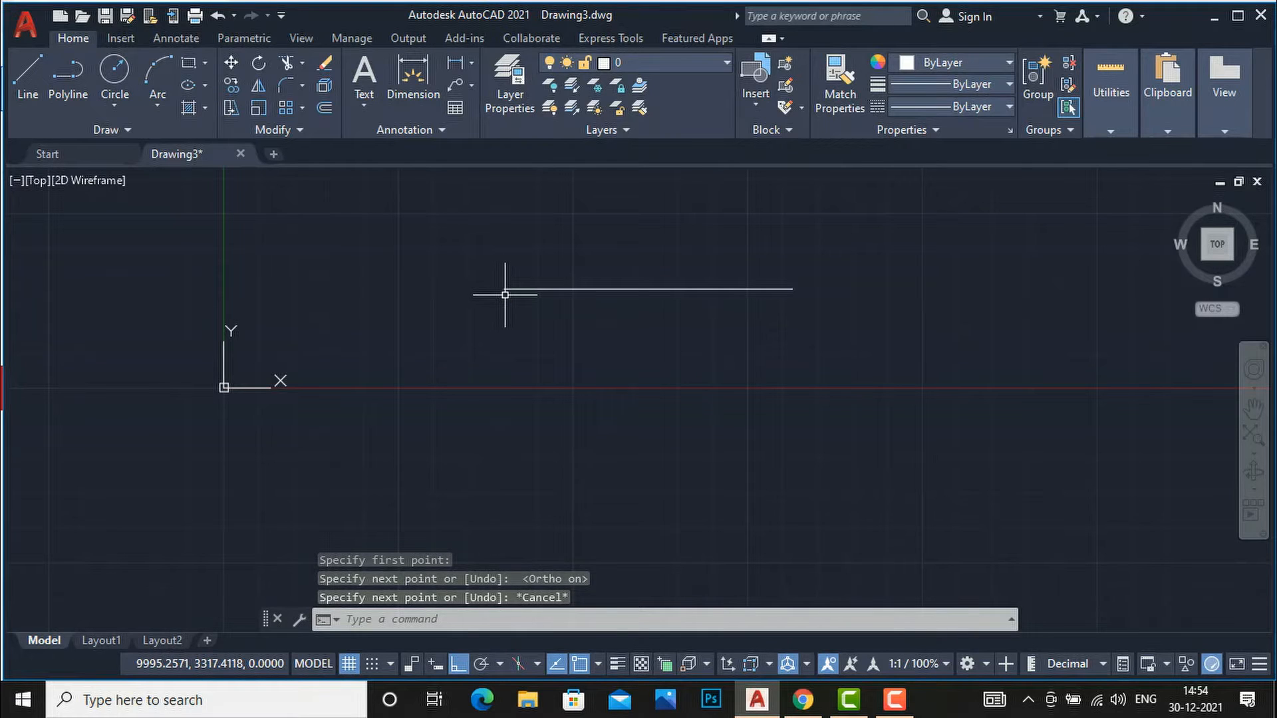
# - Examine the Endpoint snap at the horizontal line's ends using the Line command without drawing anything
pyautogui.write('l')
pyautogui.press('Return')
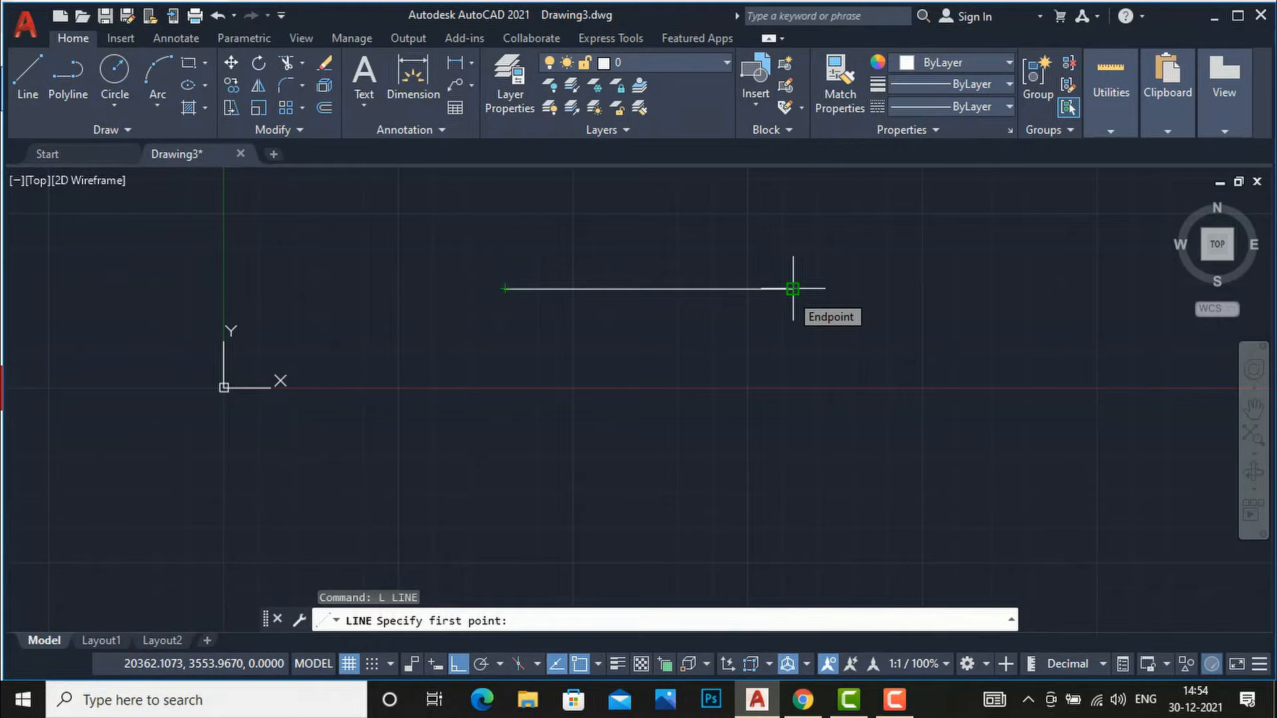
pyautogui.press('Escape')
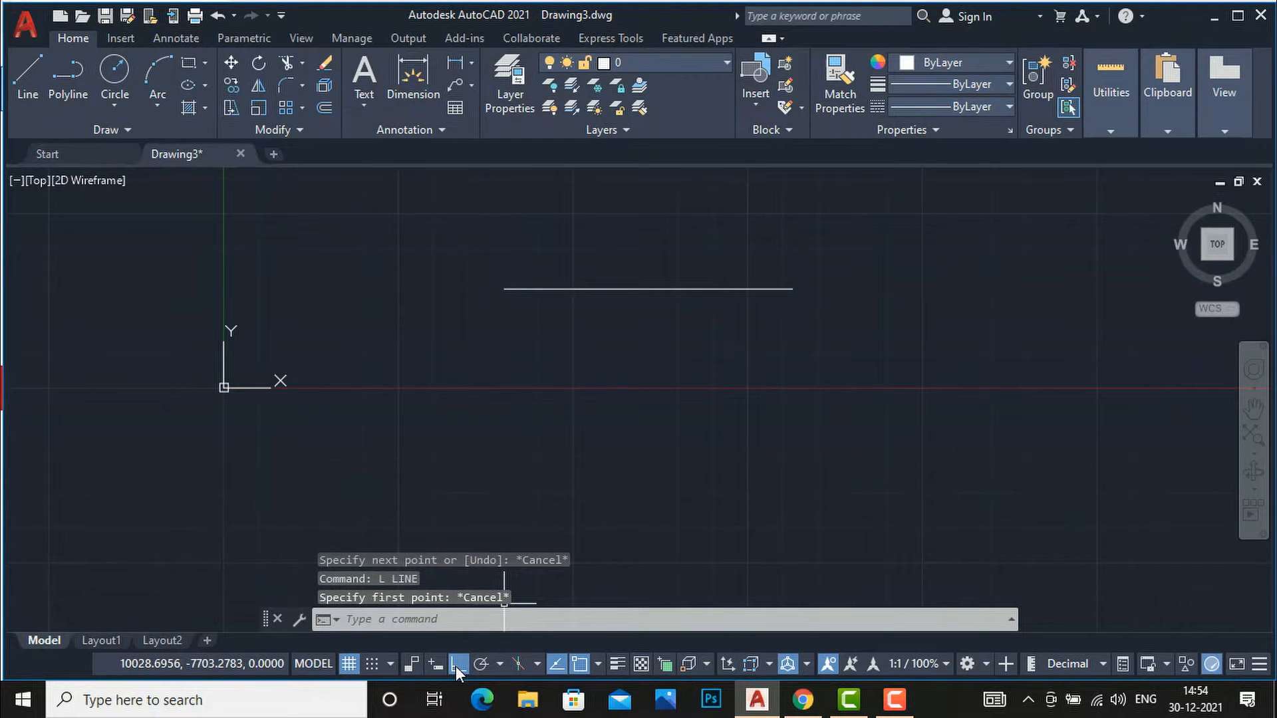
# - Turn off the Endpoint snap and test how the Line command snaps near the horizontal line's ends
pyautogui.rightClick(583, 669)
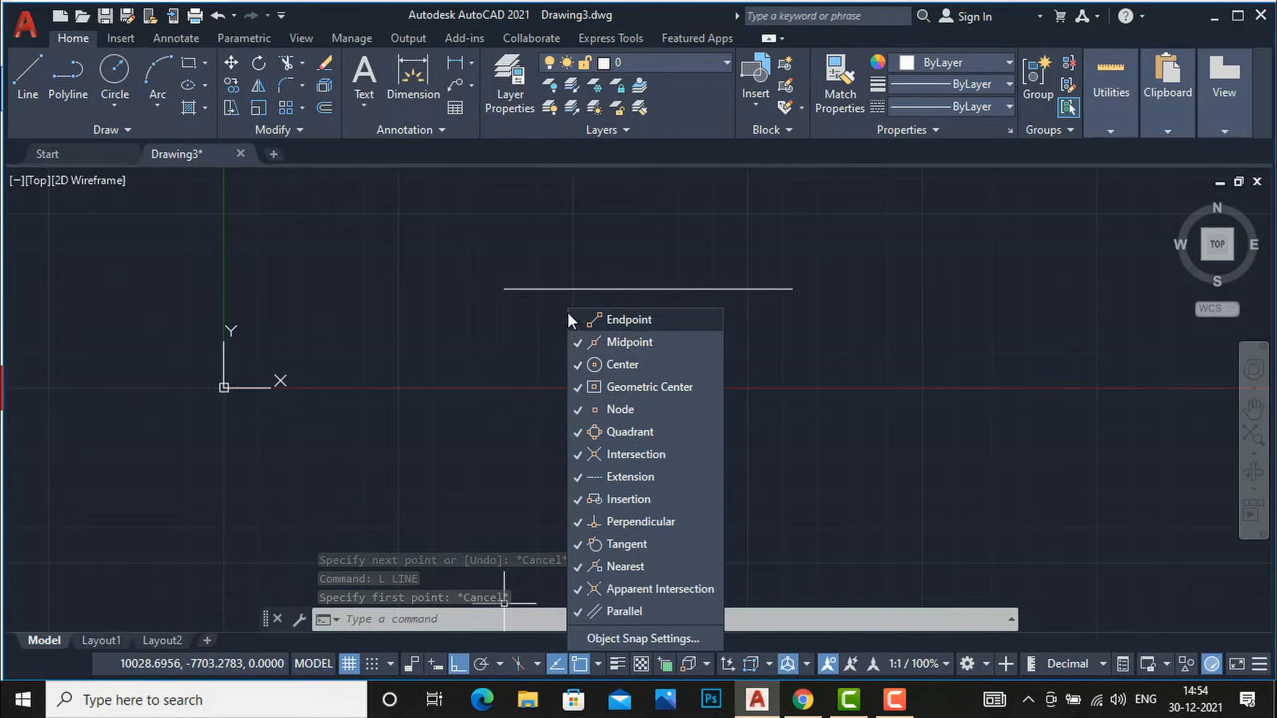
pyautogui.click(498, 317)
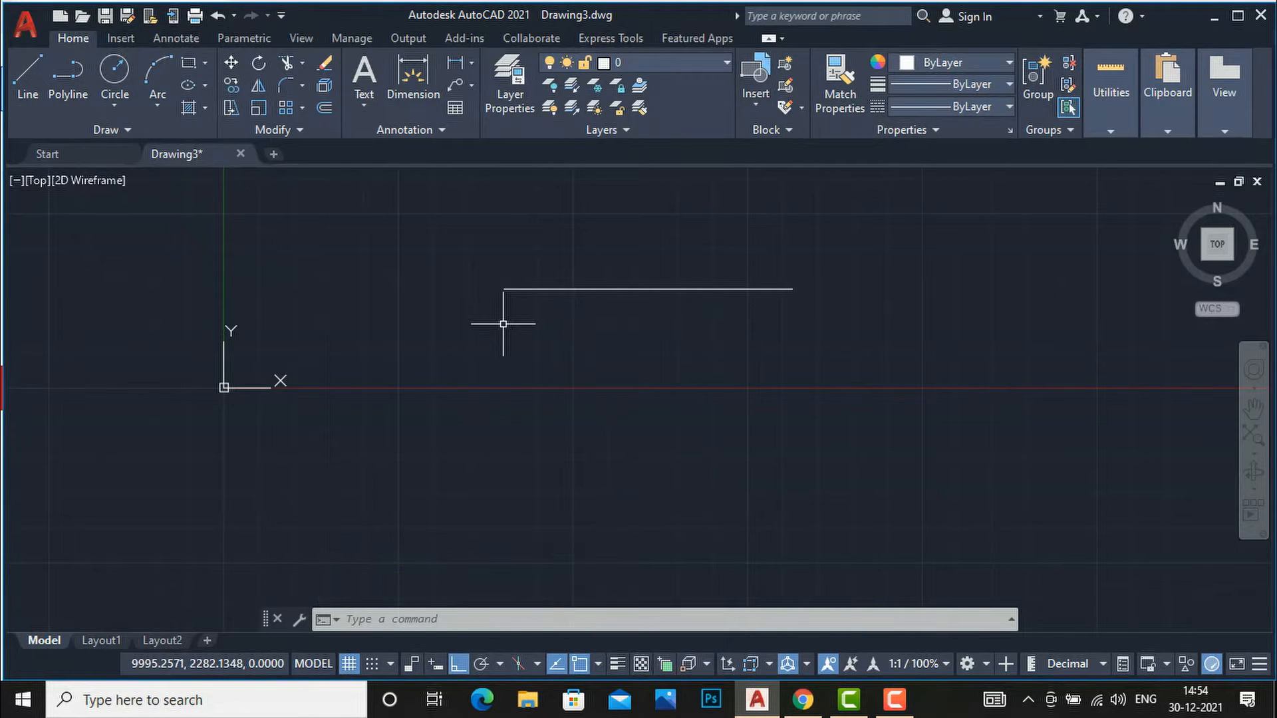
pyautogui.write('l')
pyautogui.press('Return')
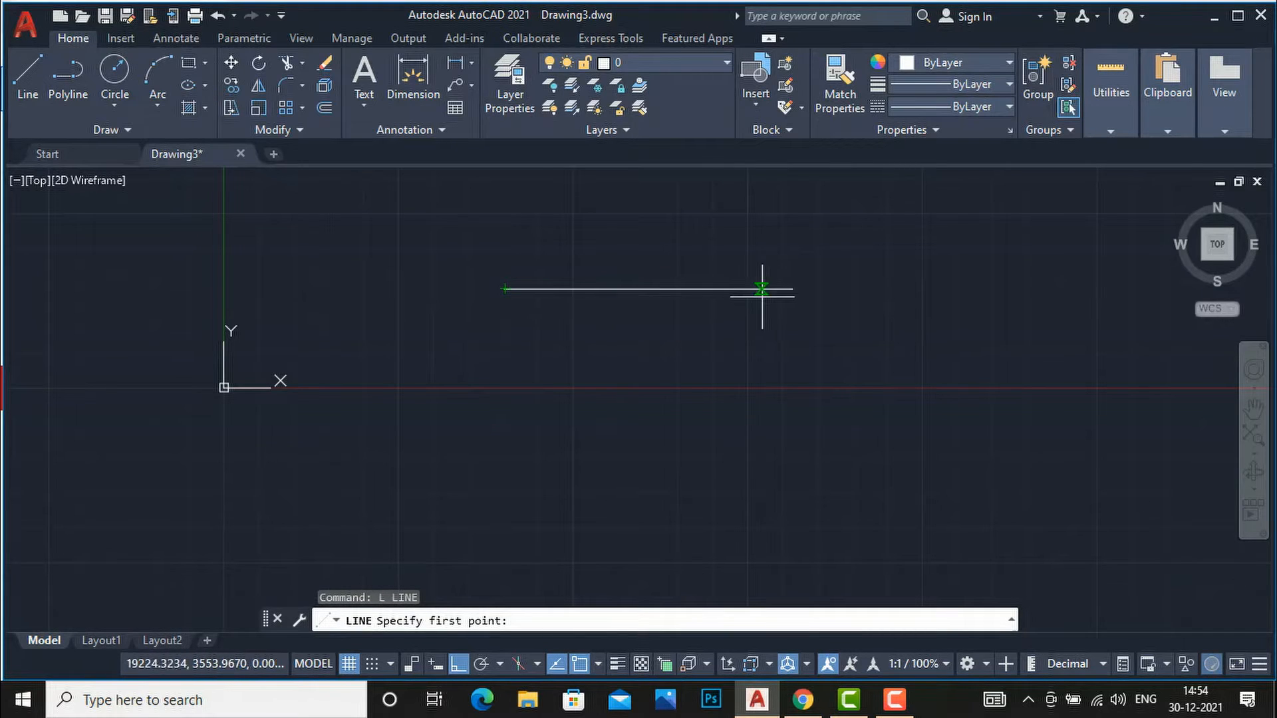
pyautogui.scroll(4, 791, 290)
pyautogui.scroll(-5, 728, 304)
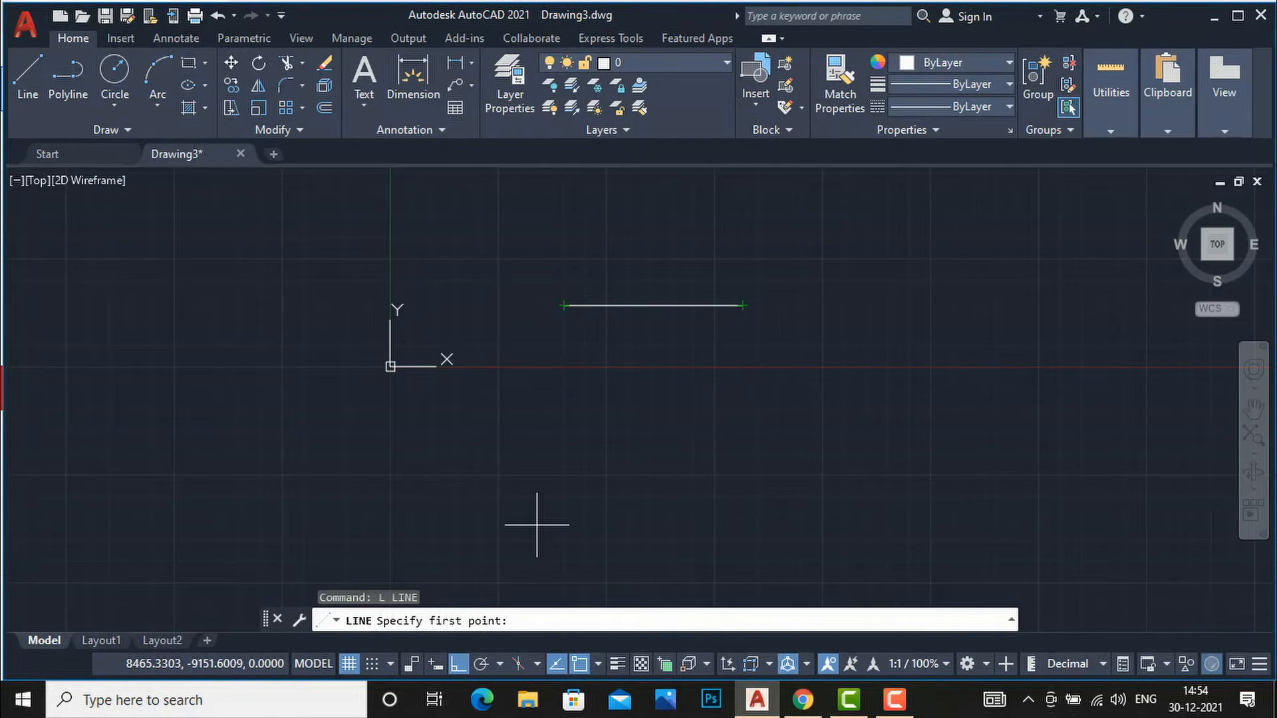
pyautogui.press('Escape')
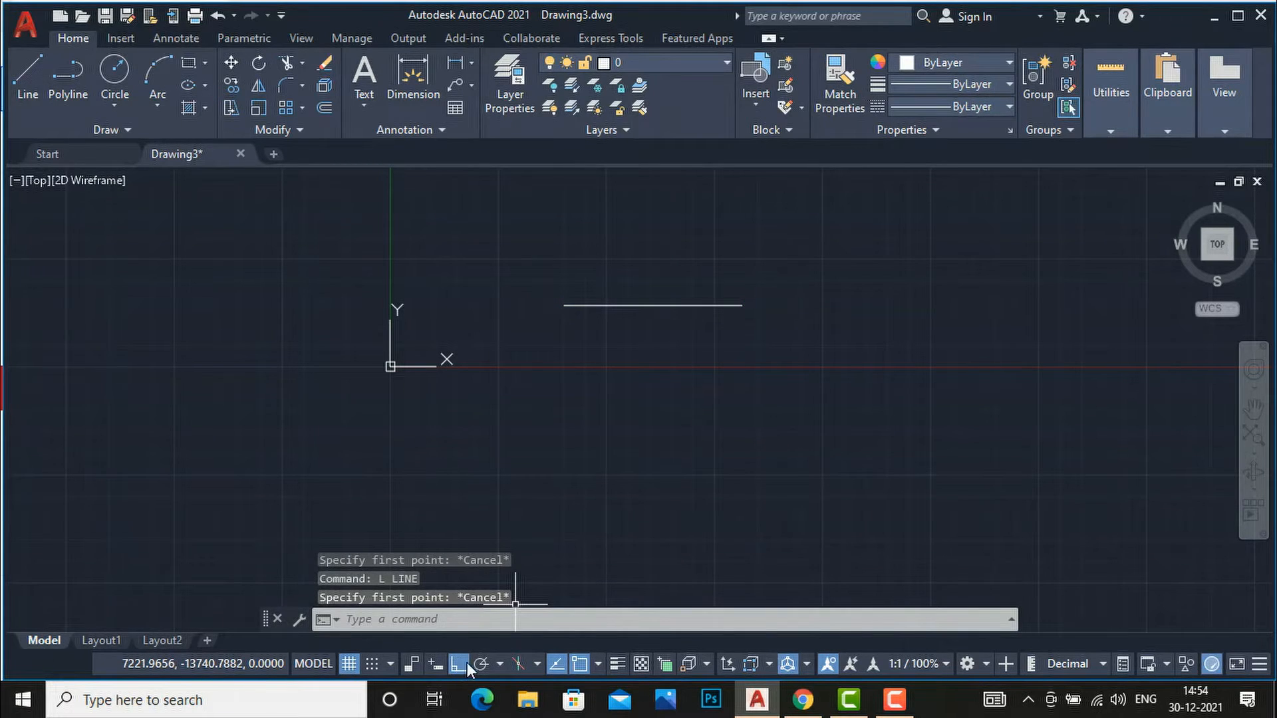
# - Turn the Endpoint snap back on and test it at both ends of the horizontal line
pyautogui.rightClick(582, 664)
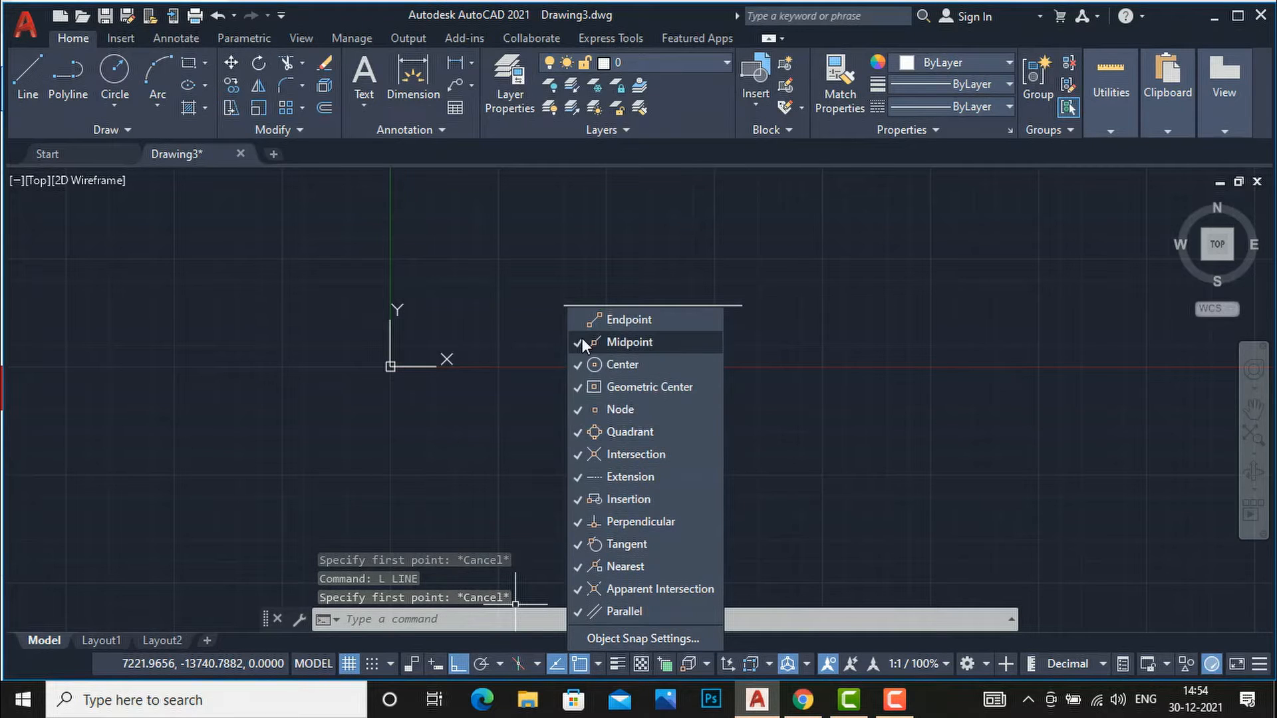
pyautogui.click(525, 325)
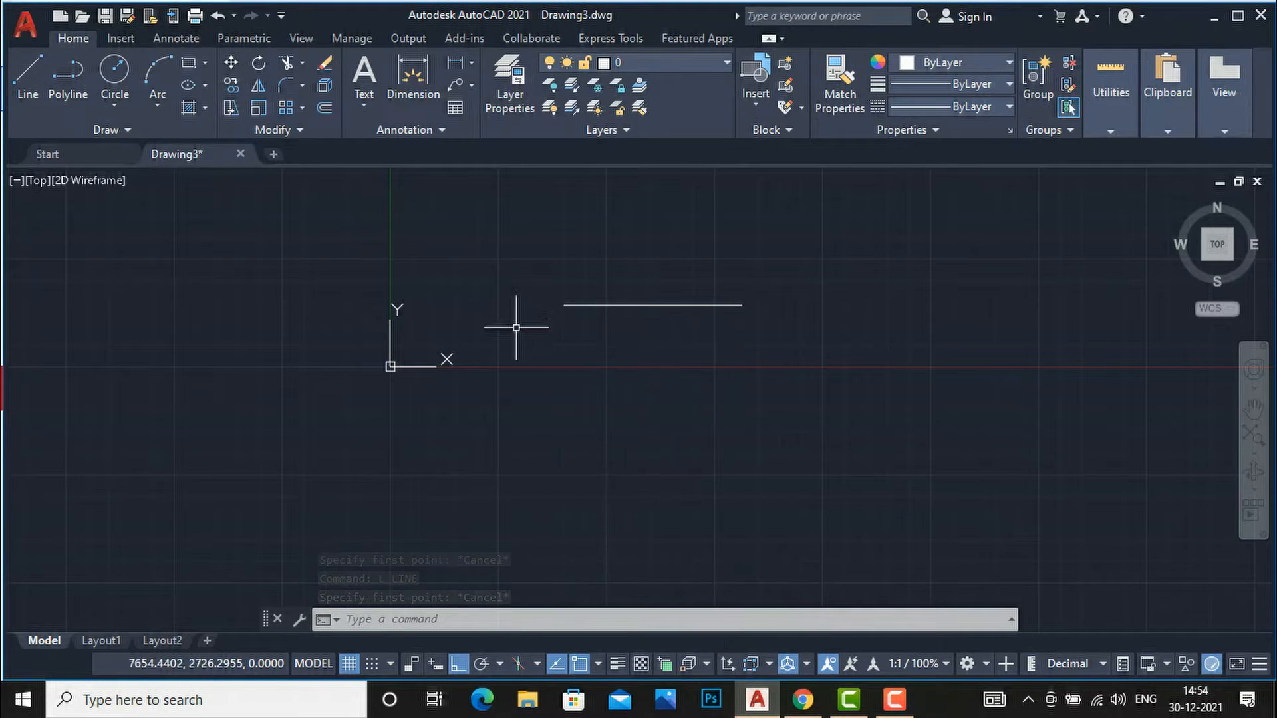
pyautogui.write('L')
pyautogui.press('Return')
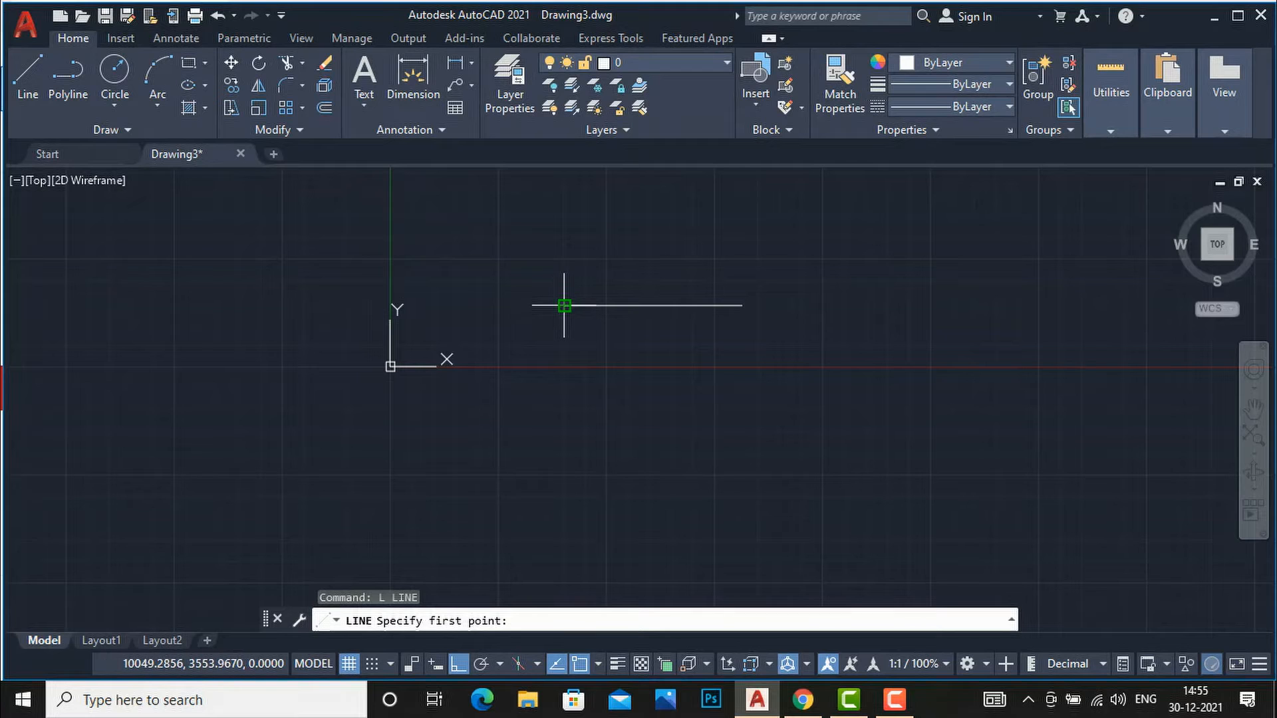
pyautogui.scroll(2, 564, 305)
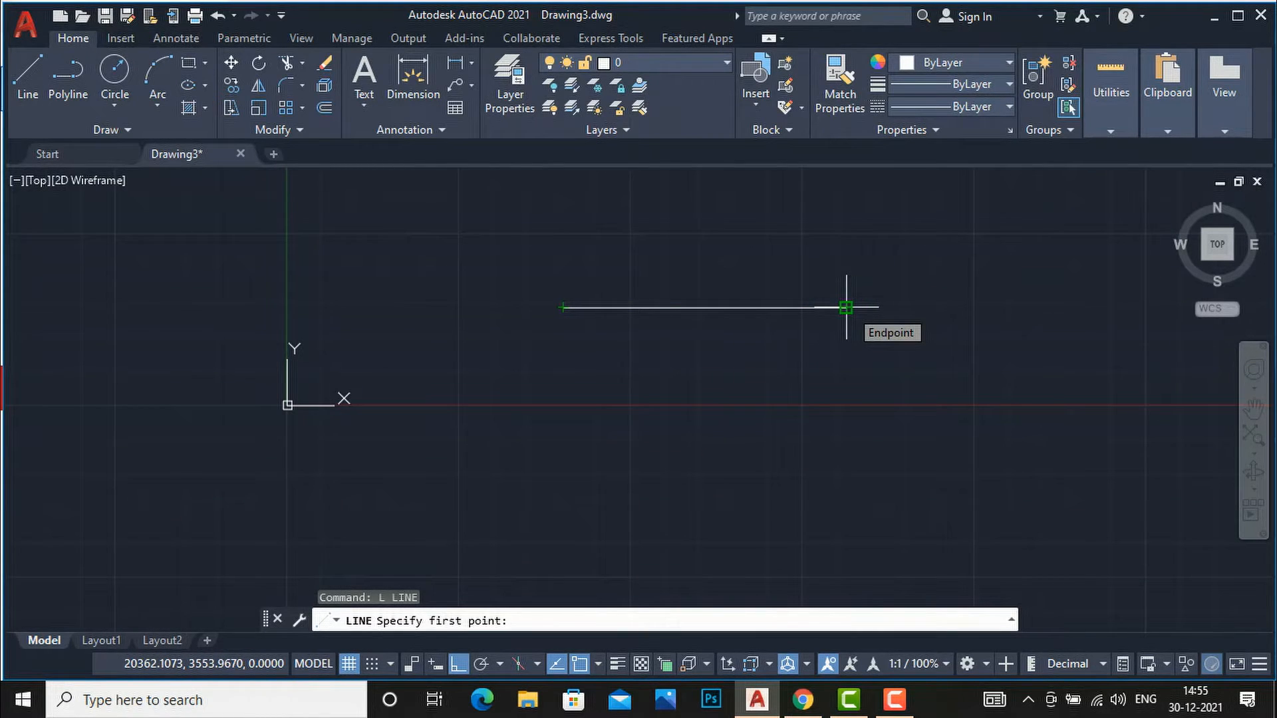
pyautogui.press('Escape')
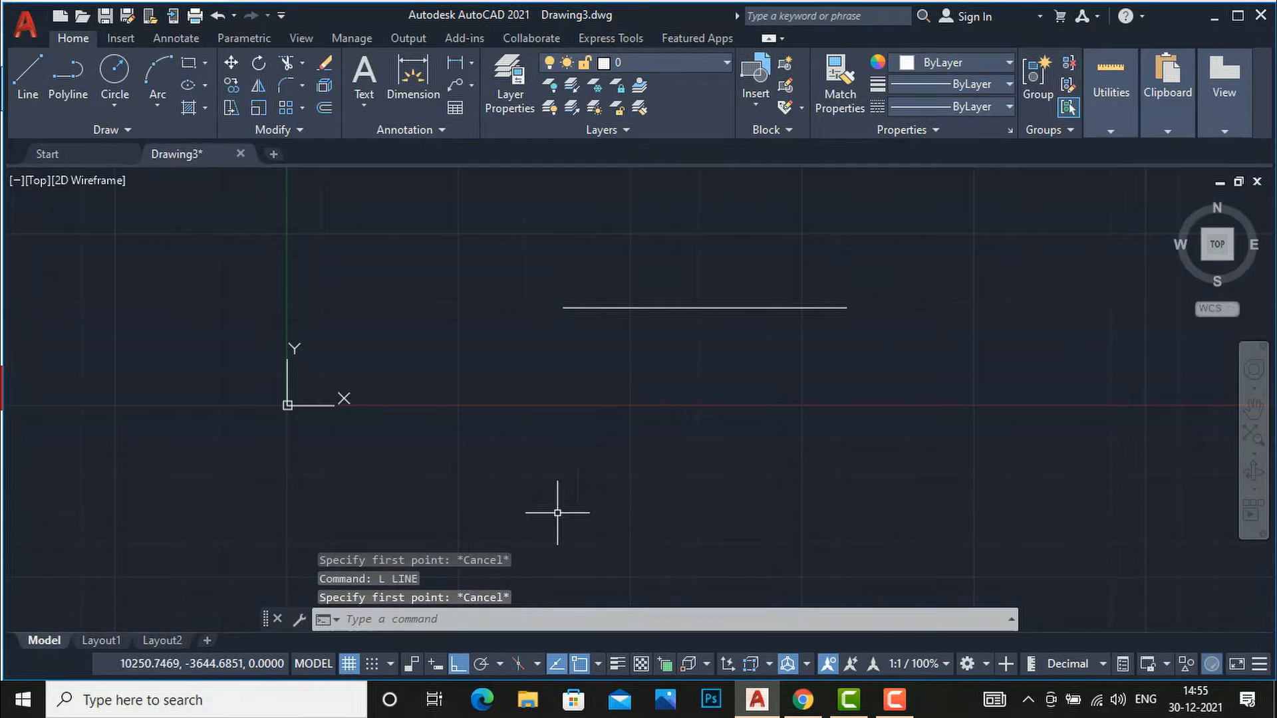
# - Try out the Midpoint snap by starting a vertical line from the horizontal line's middle, then cancel the command
pyautogui.click(457, 664)
pyautogui.rightClick(579, 665)
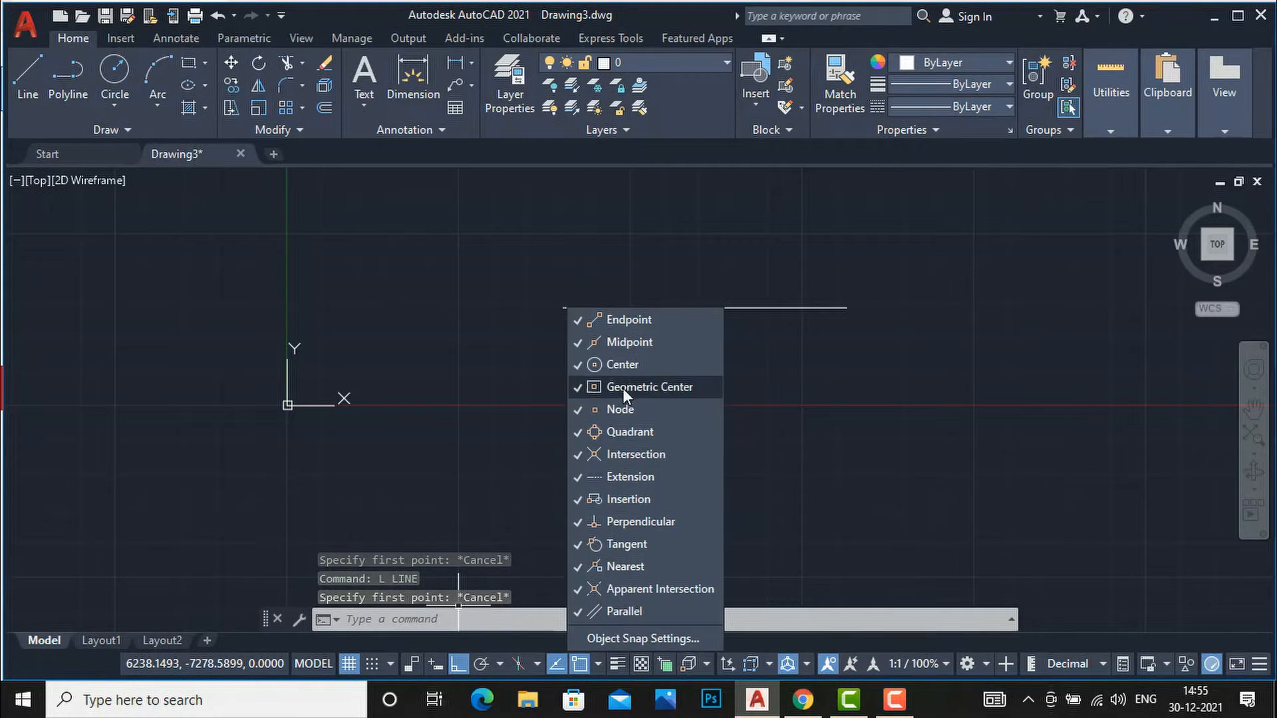
pyautogui.click(864, 367)
pyautogui.write('l')
pyautogui.press('Return')
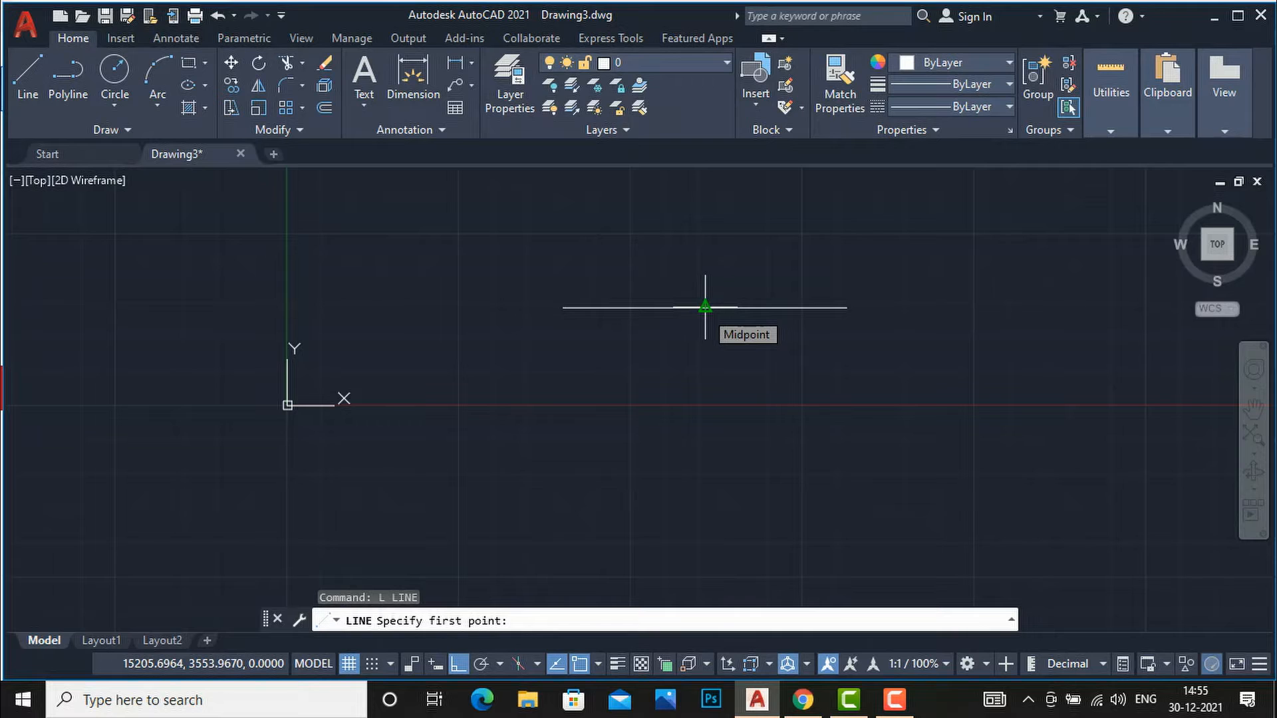
pyautogui.click(705, 308)
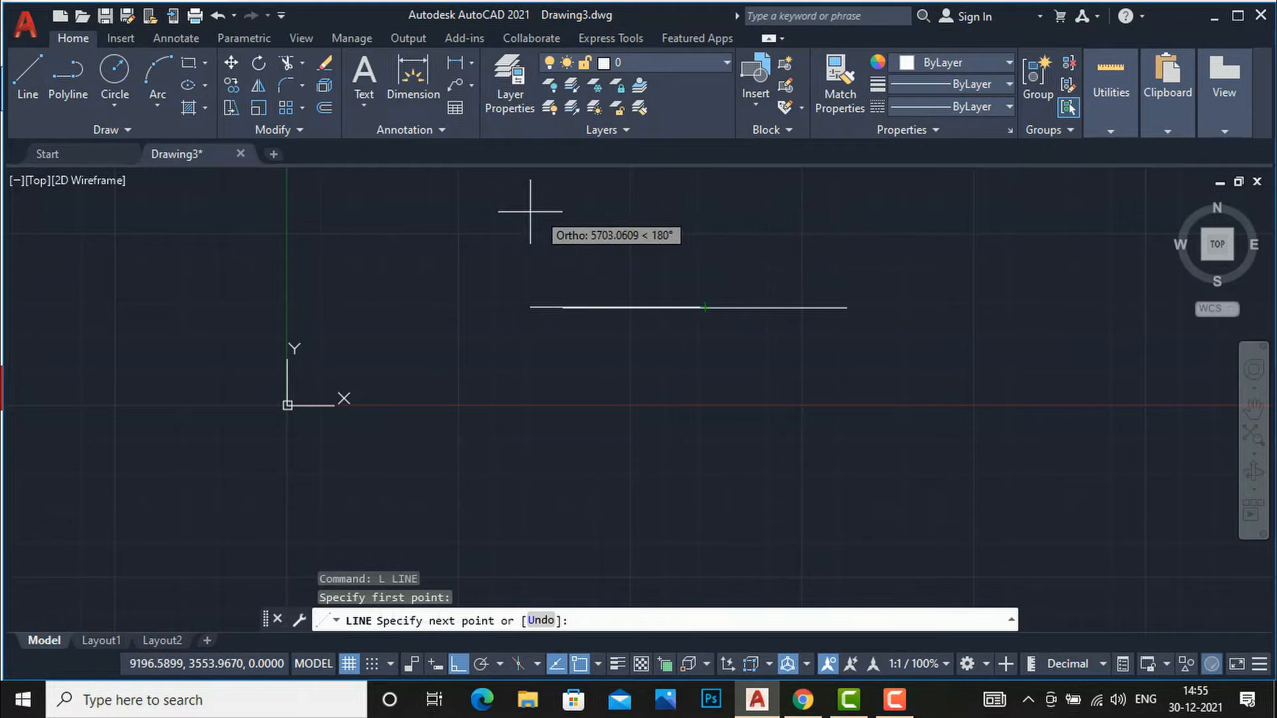
pyautogui.scroll(2, 704, 225)
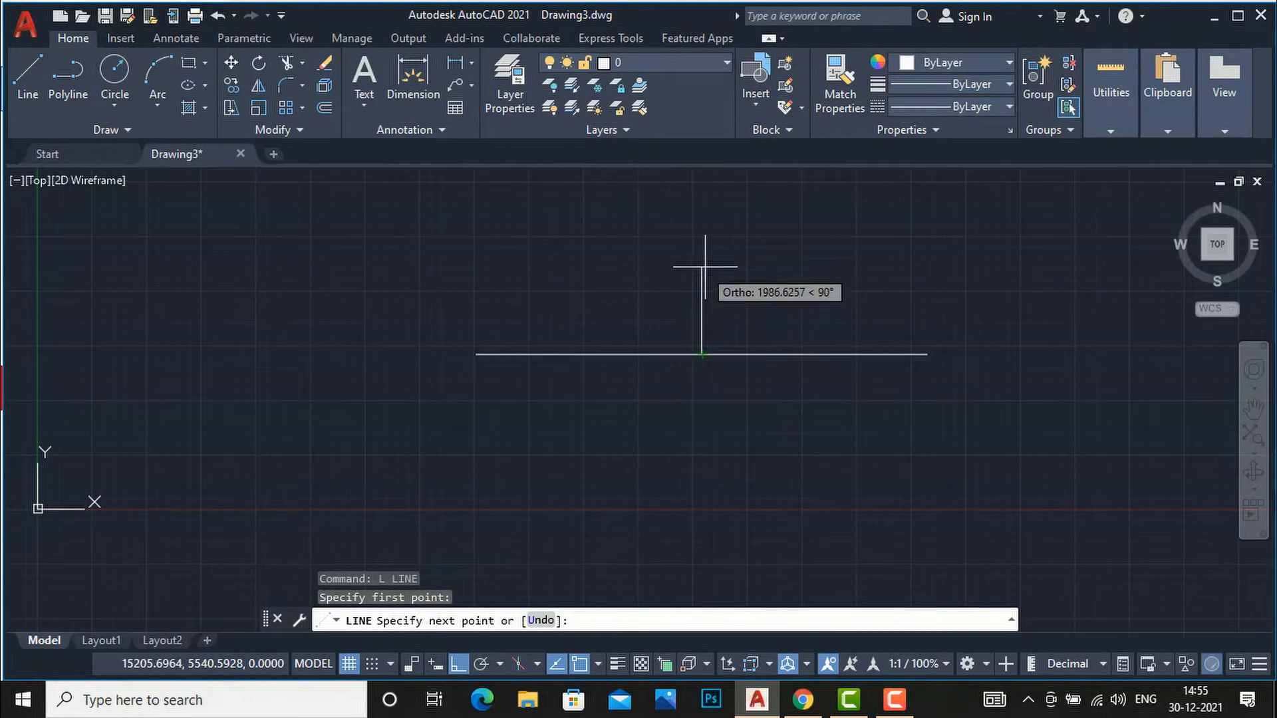
pyautogui.scroll(2, 708, 317)
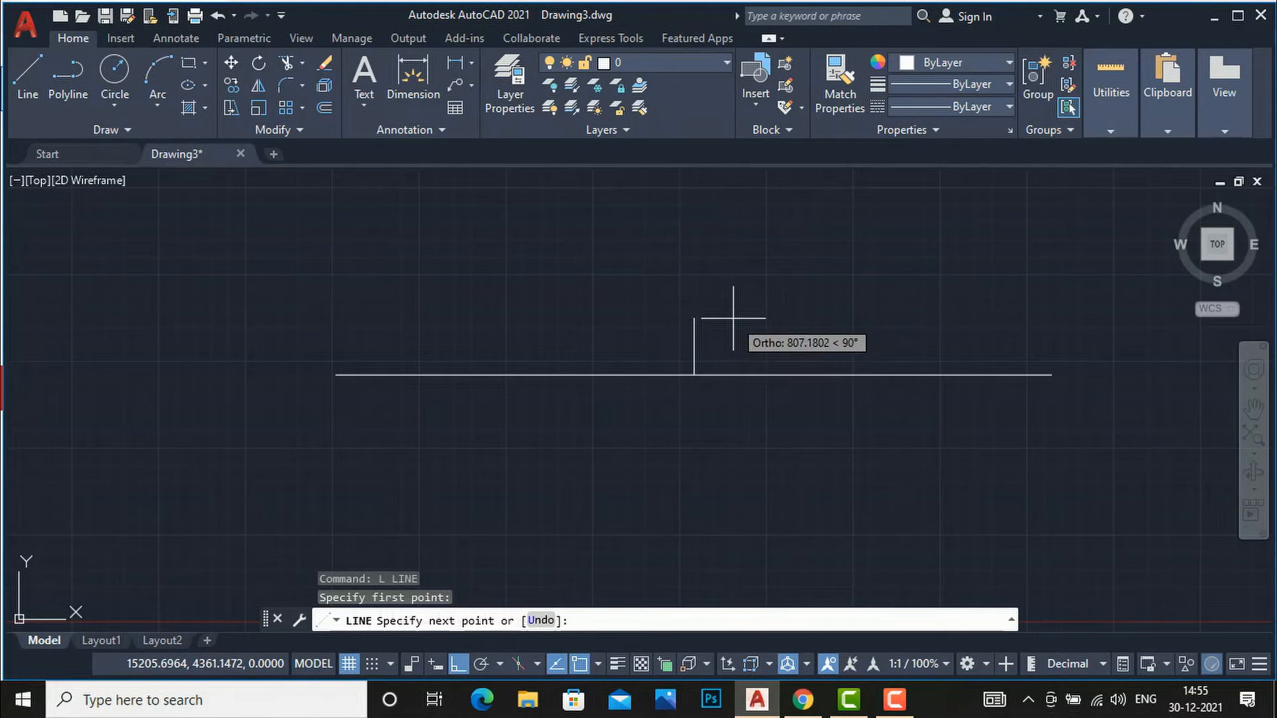
pyautogui.press('Escape')
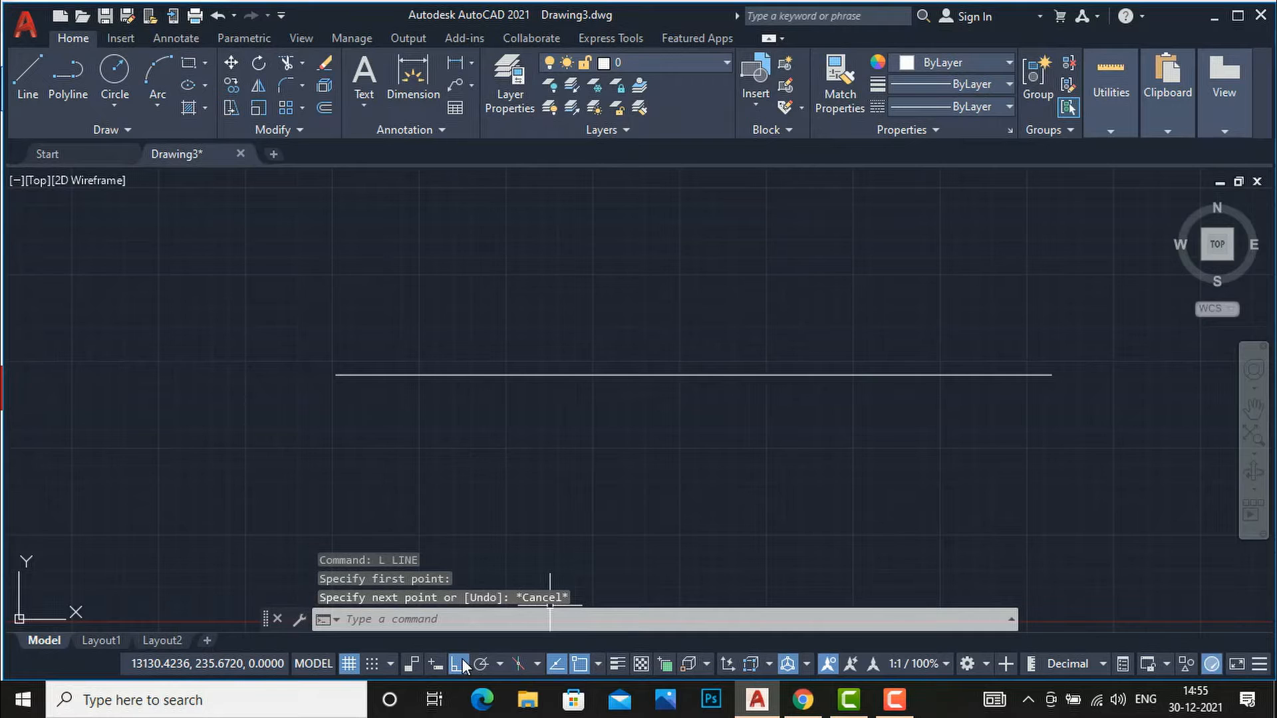
# - Toggle the Midpoint snap off and back on while checking how the Line command snaps on the horizontal line
pyautogui.rightClick(582, 662)
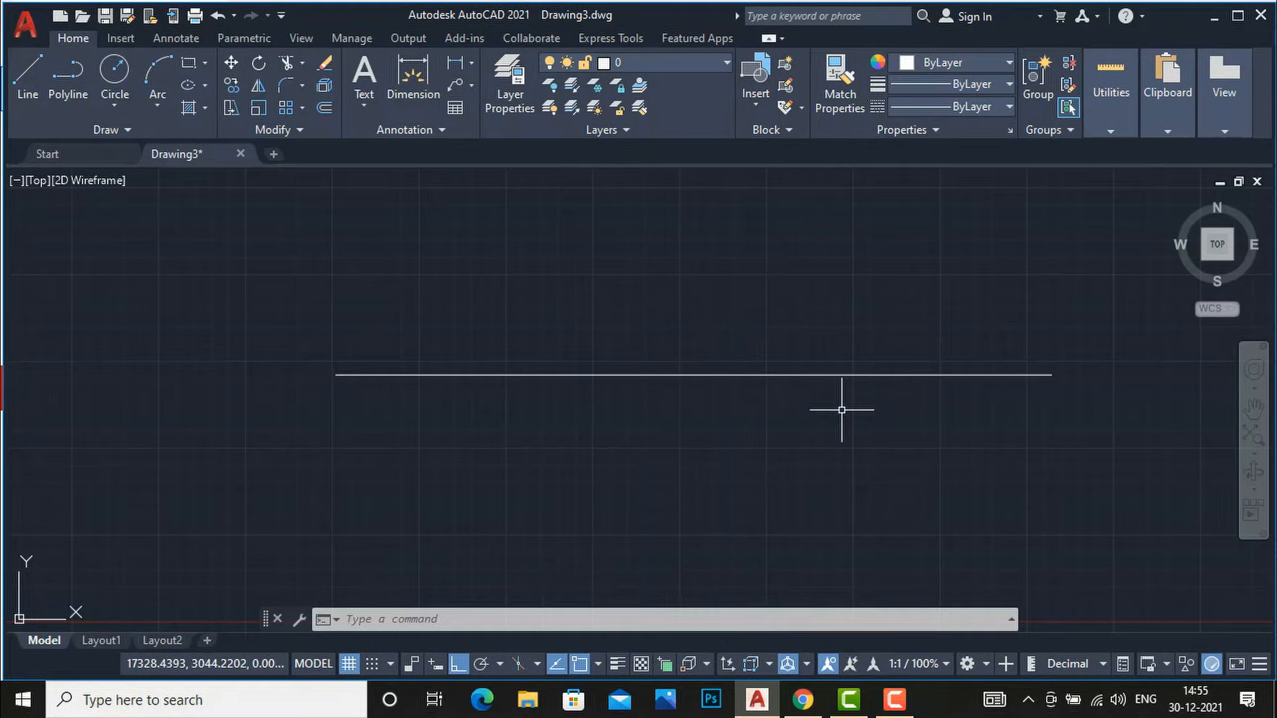
pyautogui.write('l')
pyautogui.press('Return')
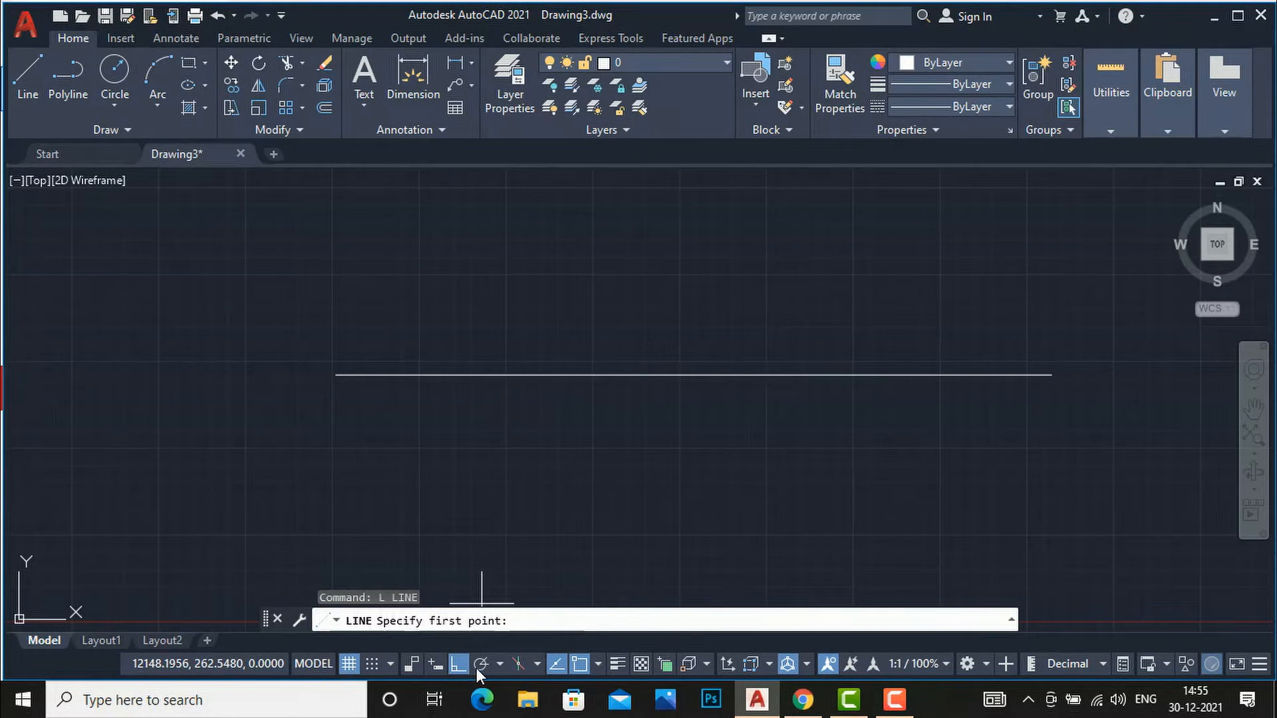
pyautogui.rightClick(577, 660)
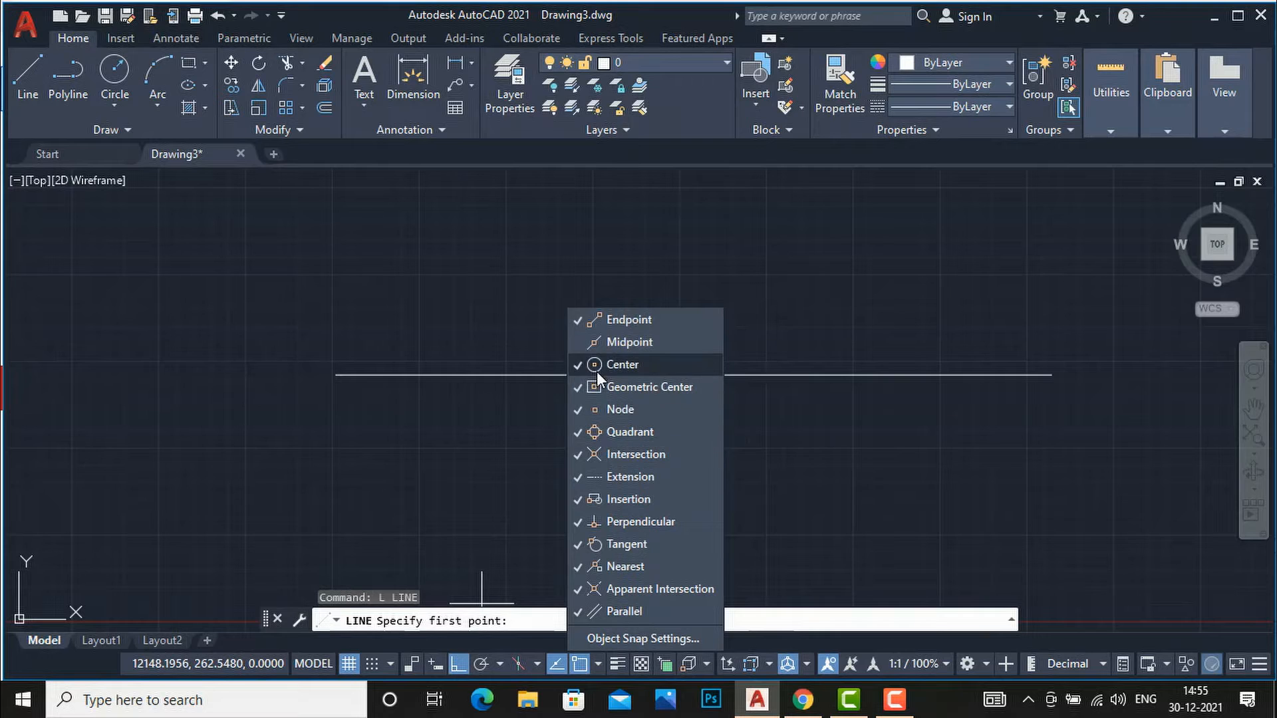
pyautogui.click(581, 345)
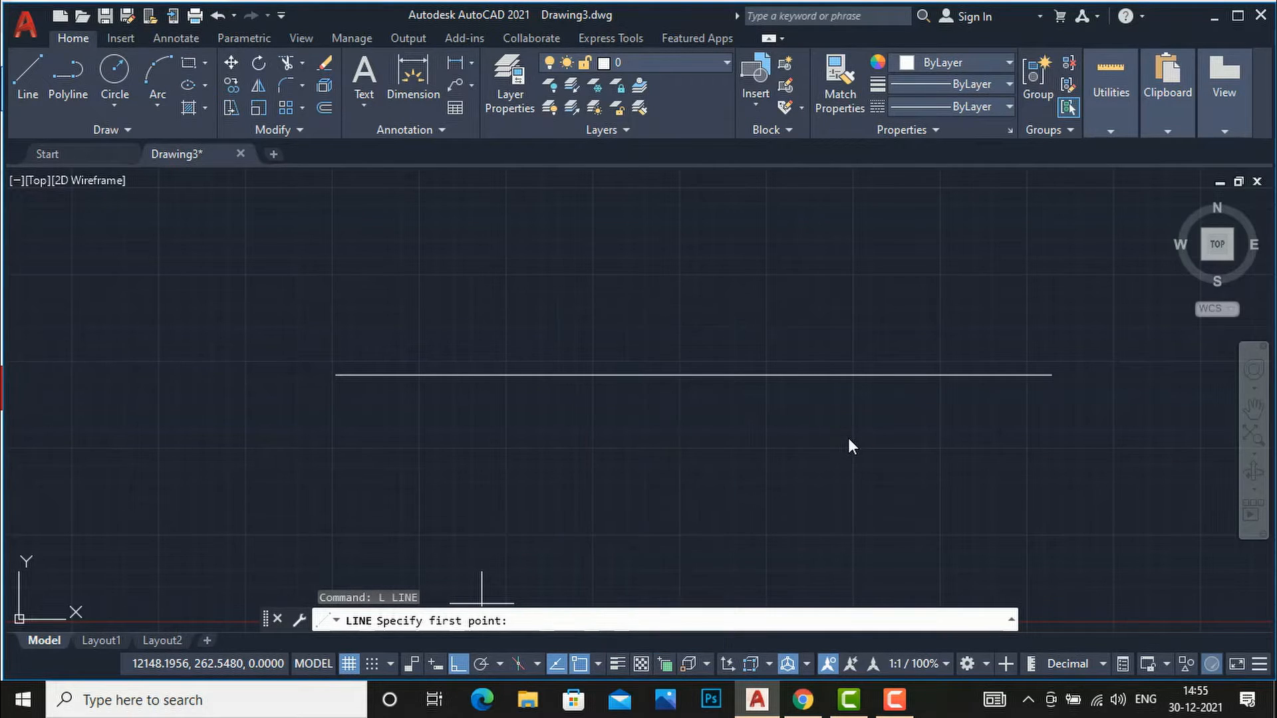
# - Draw a circle by centre and radius in the empty area above the horizontal line, toward its right end
pyautogui.scroll(-3, 625, 472)
pyautogui.scroll(-2, 625, 472)
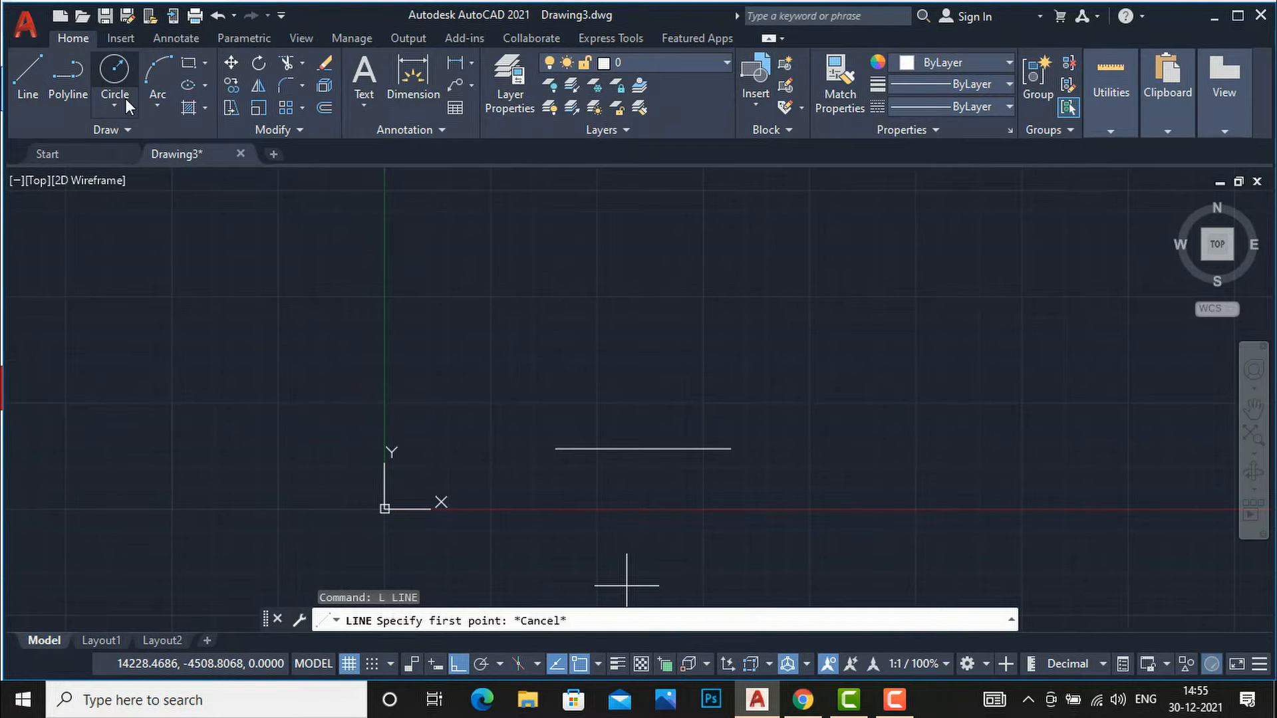
pyautogui.click(114, 73)
pyautogui.click(801, 290)
pyautogui.click(711, 210)
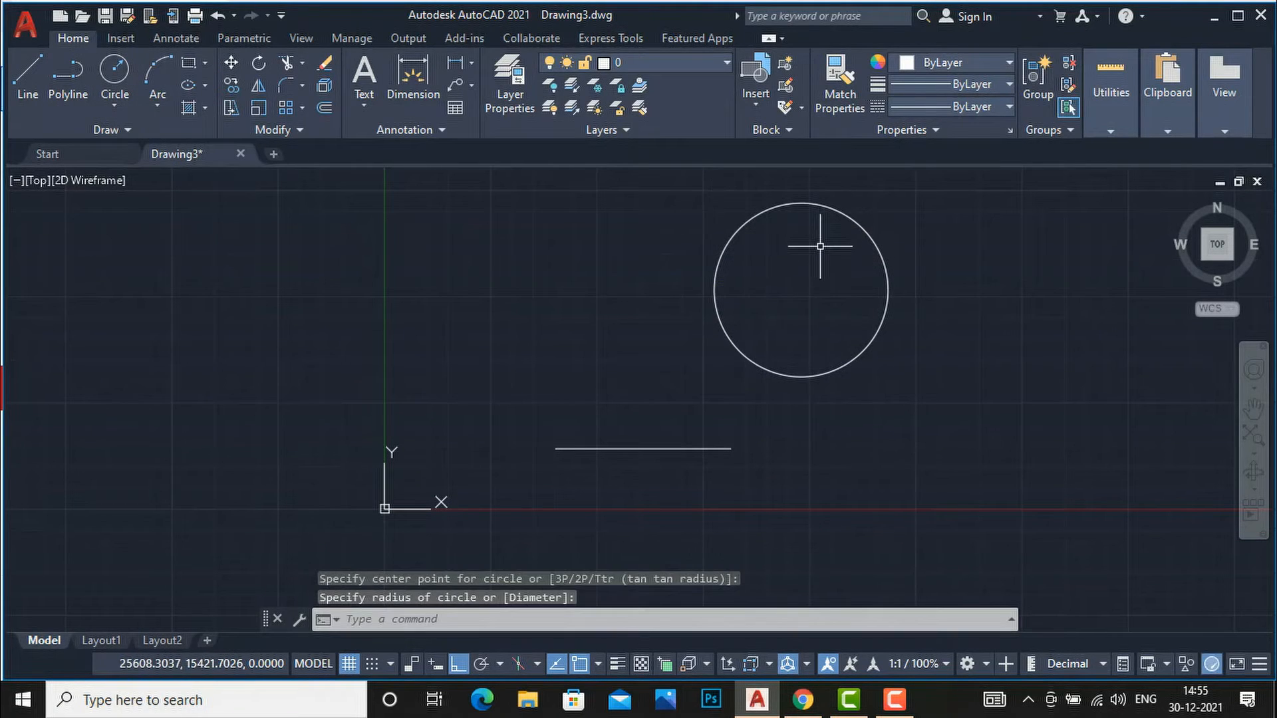
# - Check the Center snap on the circle with the Line command, then turn the Center snap off
pyautogui.write('L')
pyautogui.press('Return')
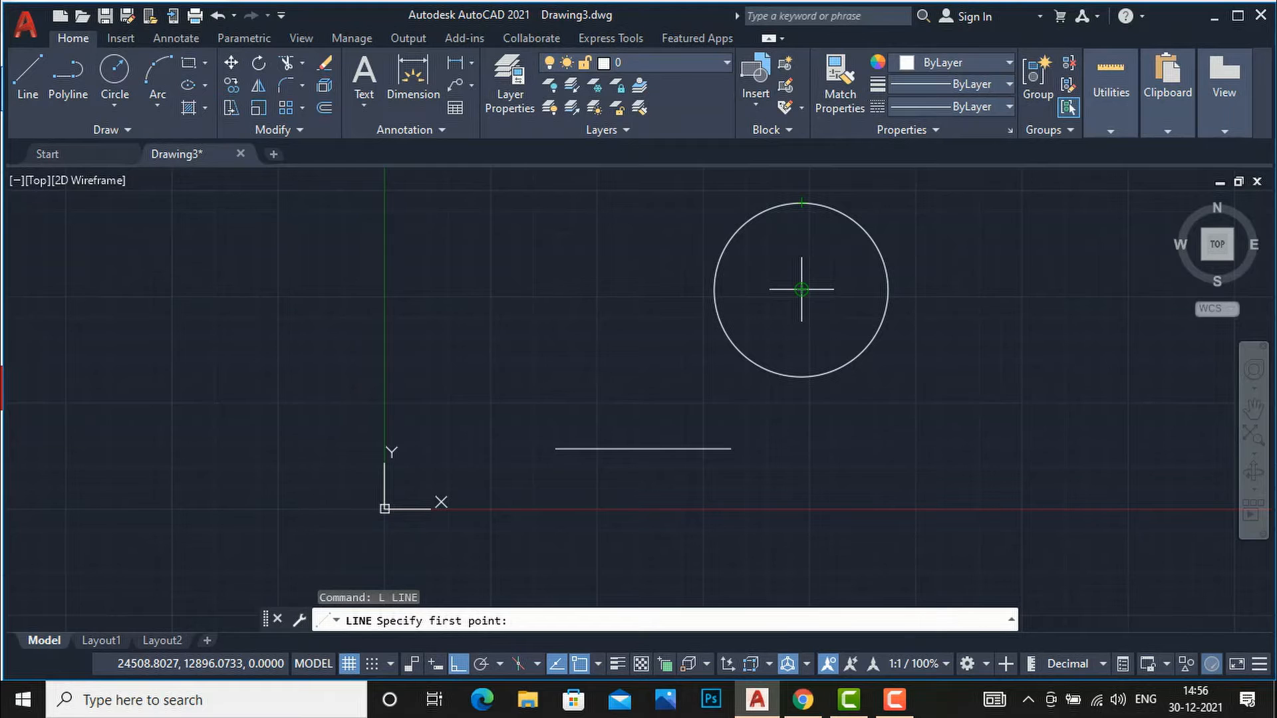
pyautogui.rightClick(576, 661)
pyautogui.click(570, 369)
# - Draw a second, larger circle by centre and radius in the empty area to the right of the first one
pyautogui.scroll(-2, 314, 341)
pyautogui.click(122, 76)
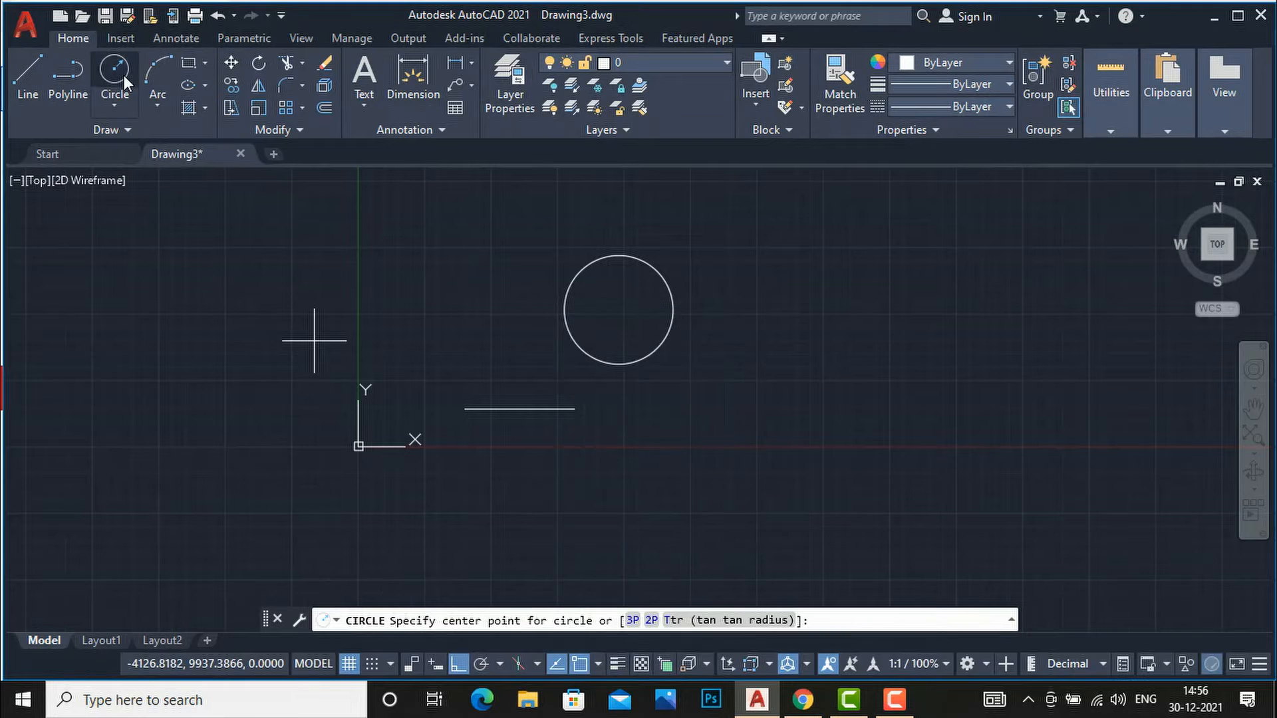
pyautogui.click(944, 387)
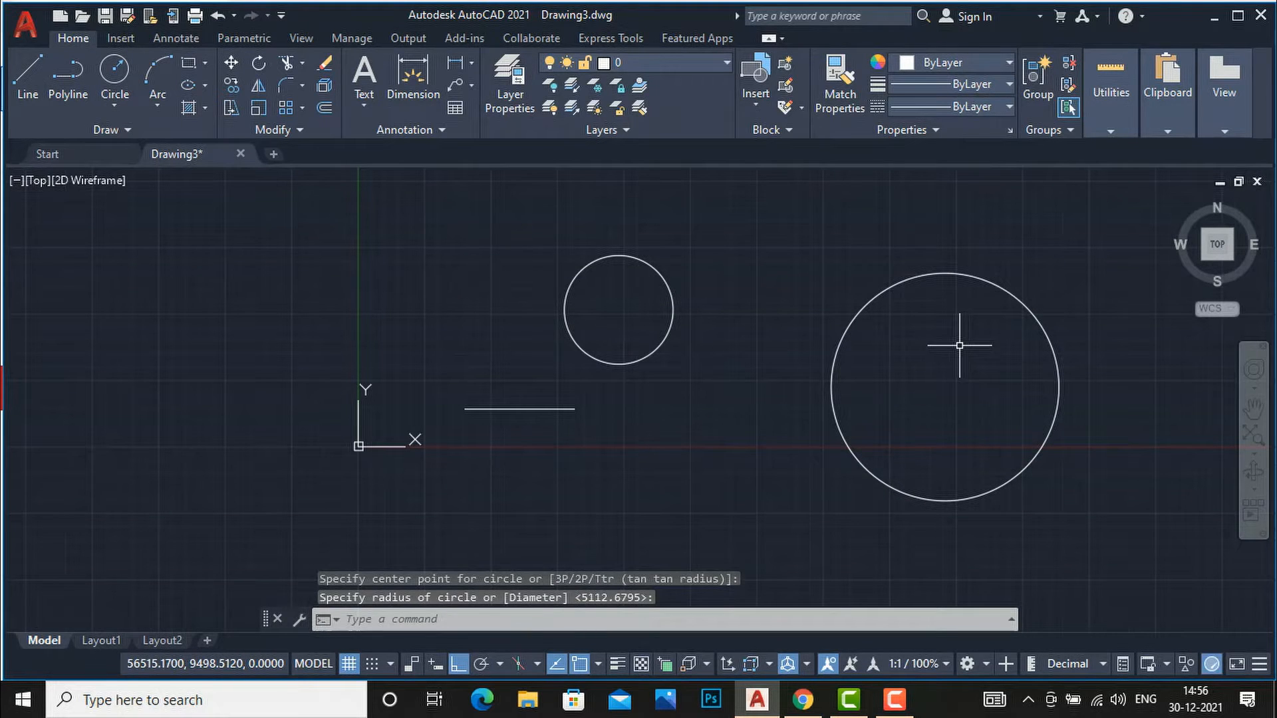
# - Start a line to test snapping on the larger circle without the Center snap, then turn the Center snap back on
pyautogui.write('l')
pyautogui.press('Return')
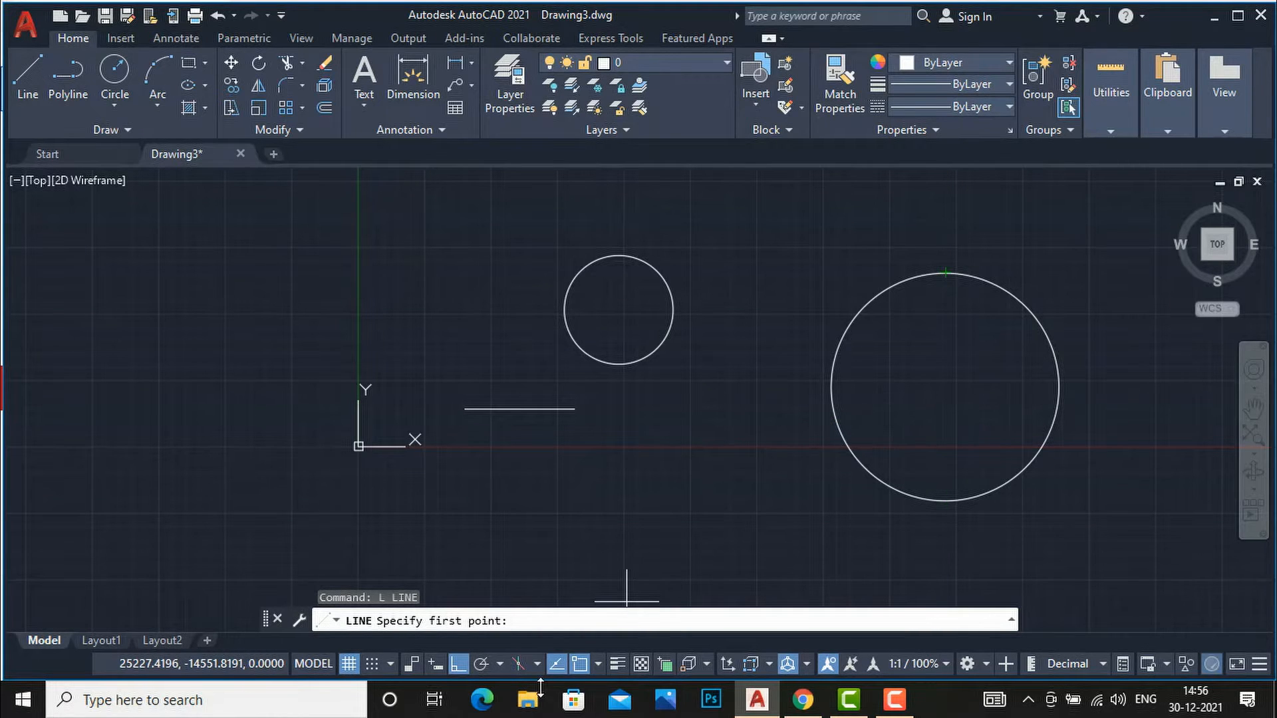
pyautogui.rightClick(579, 669)
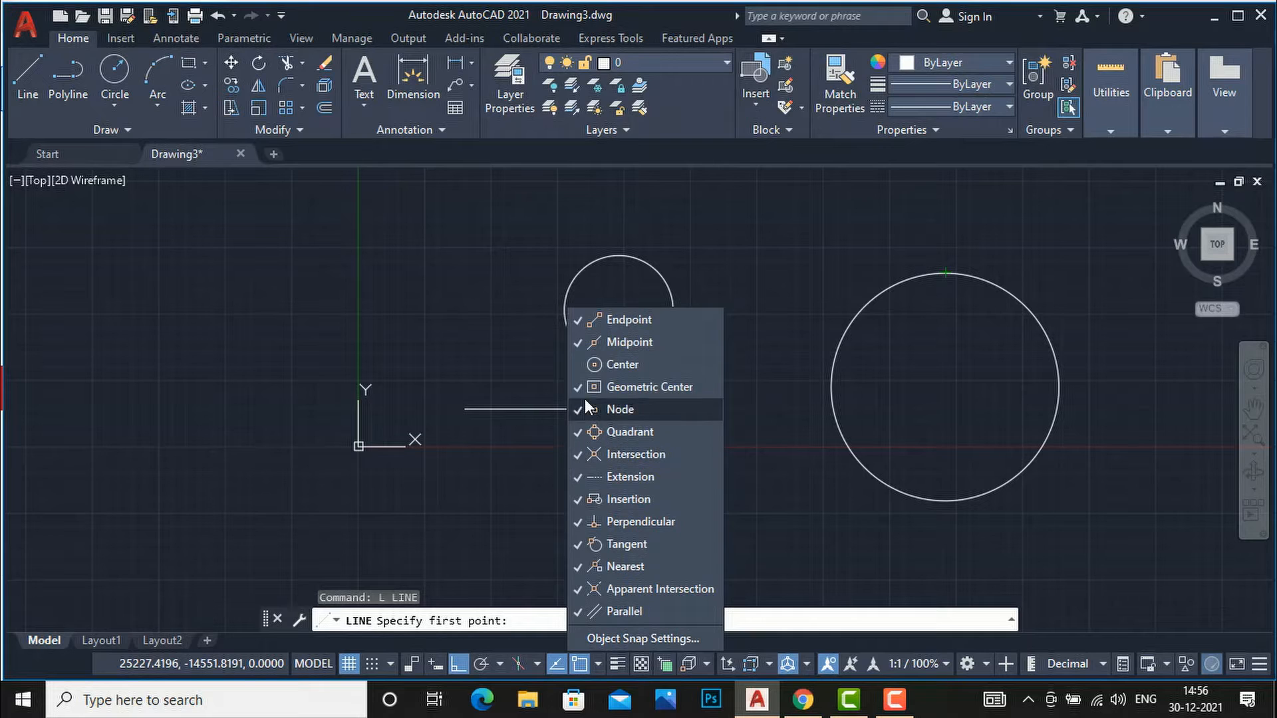
pyautogui.click(592, 364)
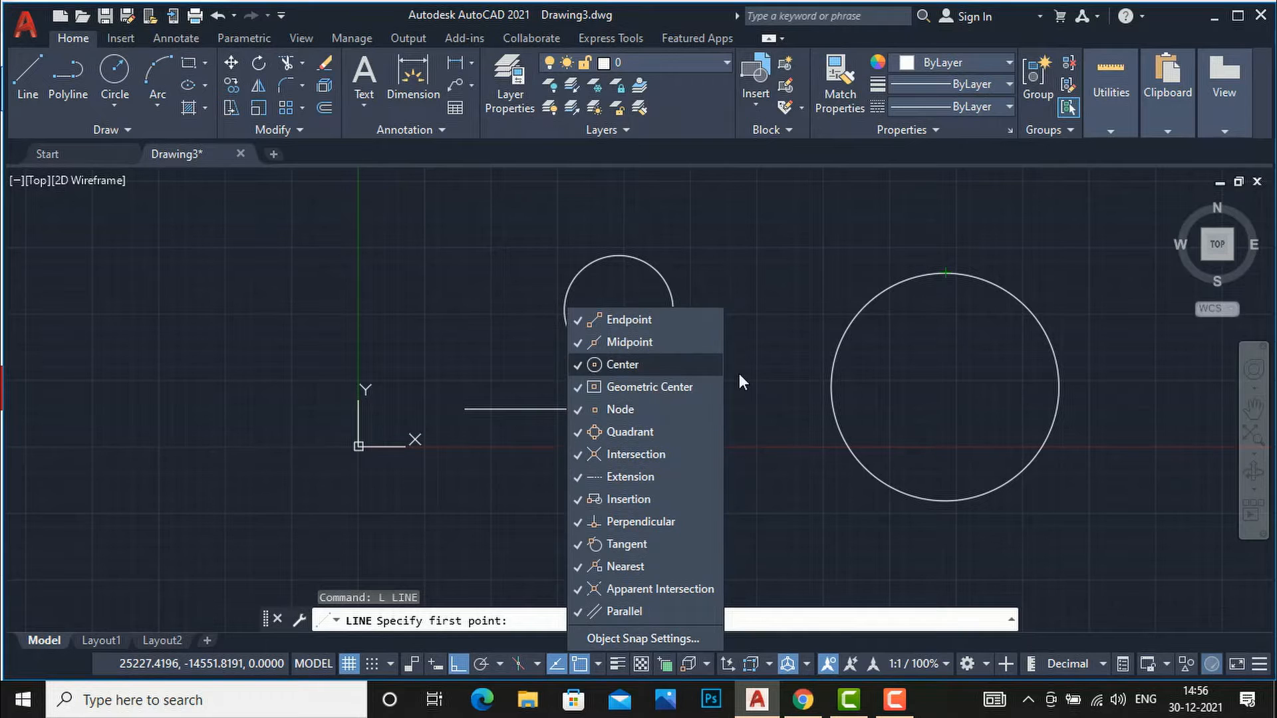
pyautogui.click(952, 280)
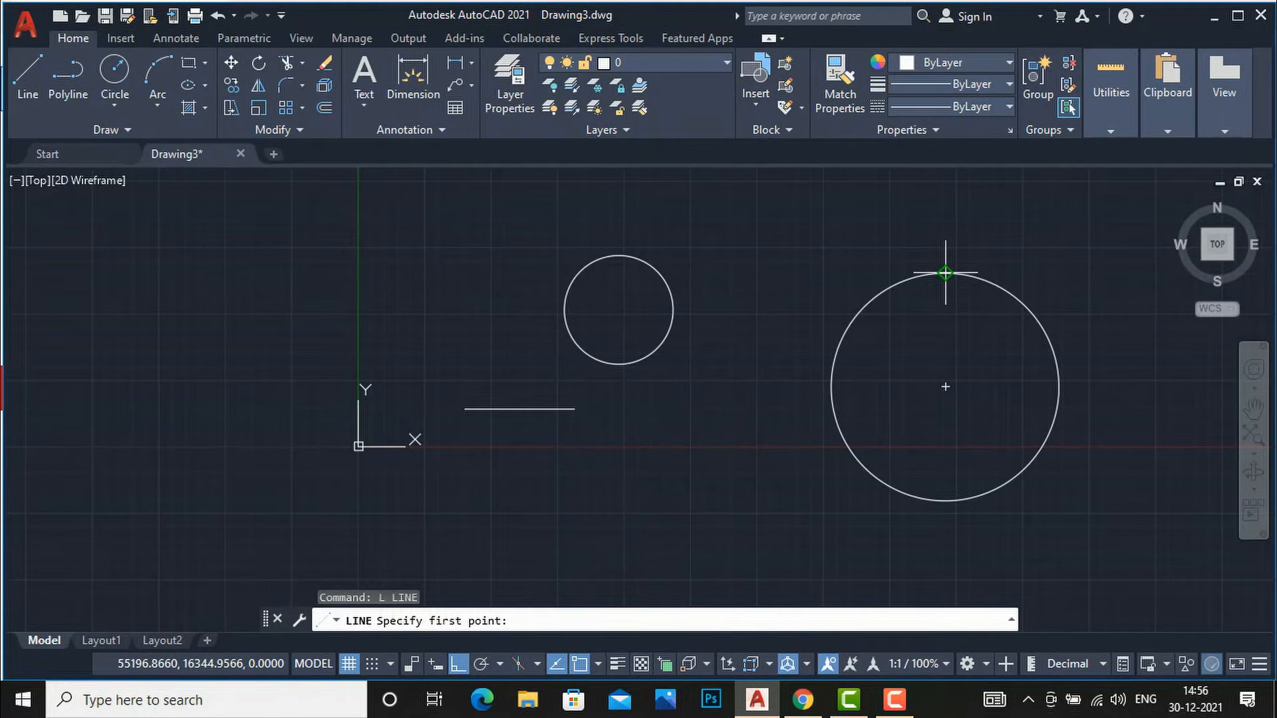
# - Draw a vertical line from the larger circle's centre to its top quadrant and end the command
pyautogui.click(944, 386)
pyautogui.click(944, 272)
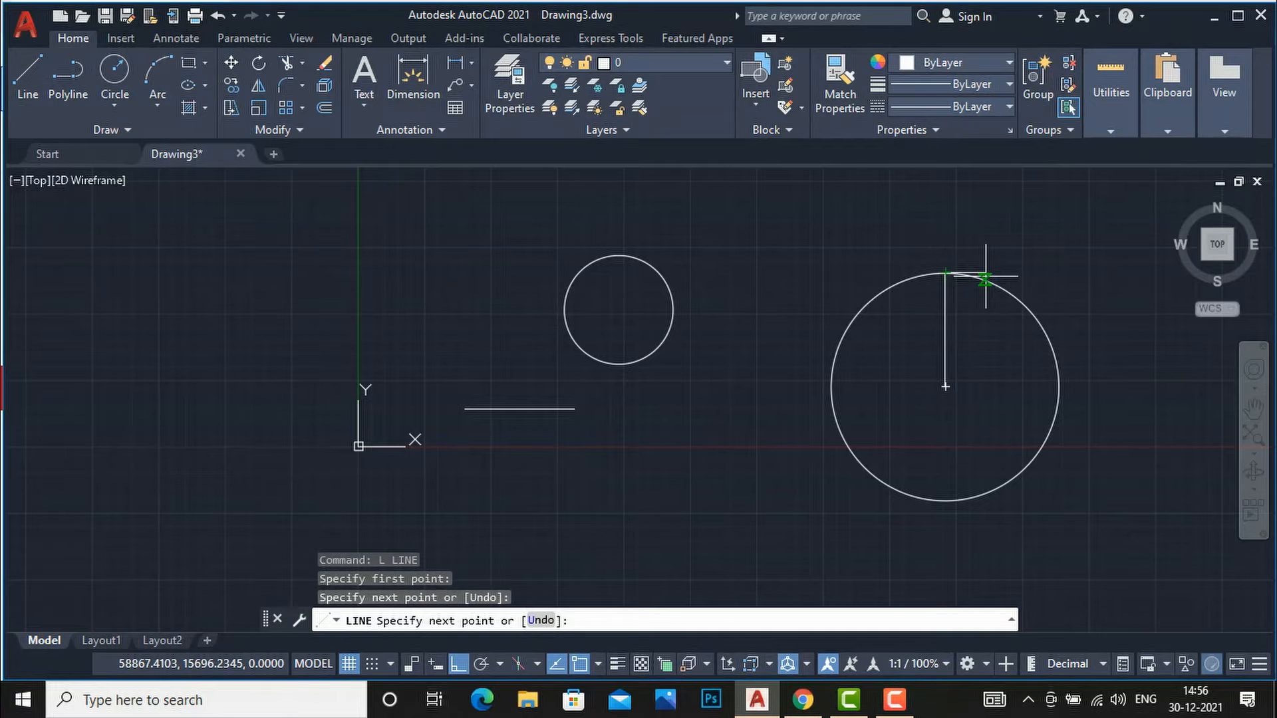
pyautogui.press('Escape')
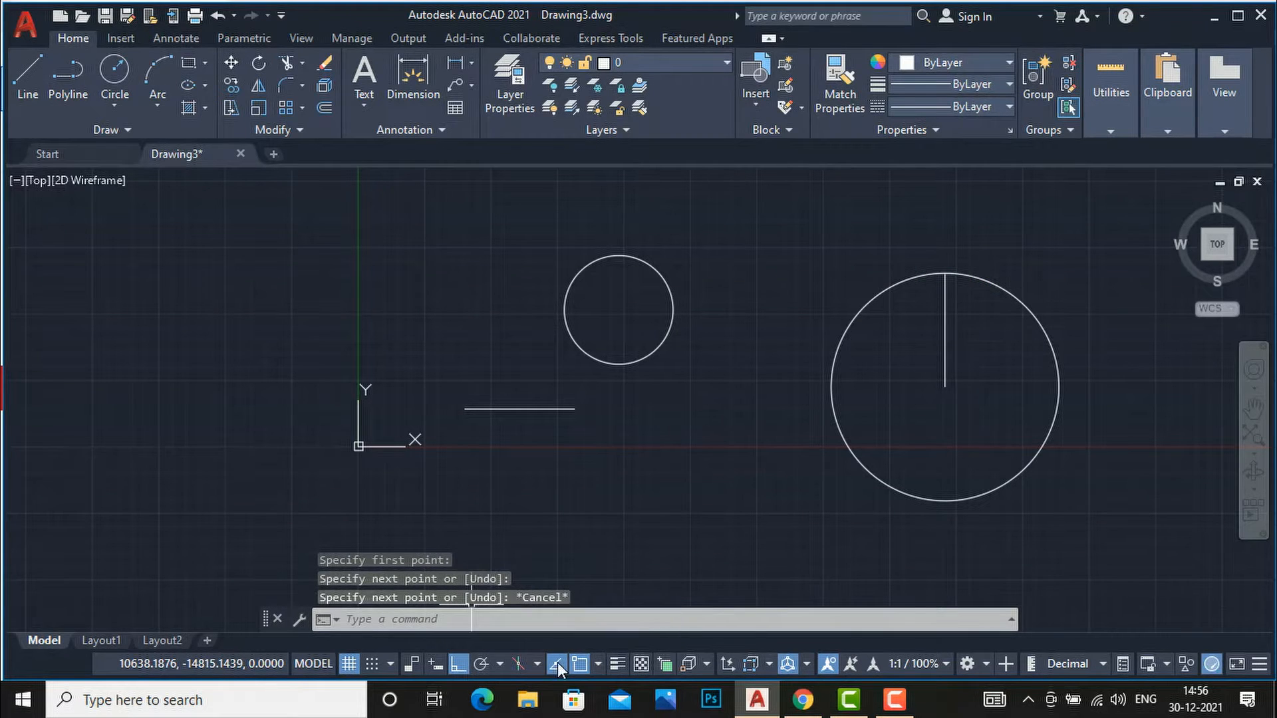
# - Point out the Geometric Center snap mode, then draw a rectangle in the empty area above the two circles
pyautogui.rightClick(579, 660)
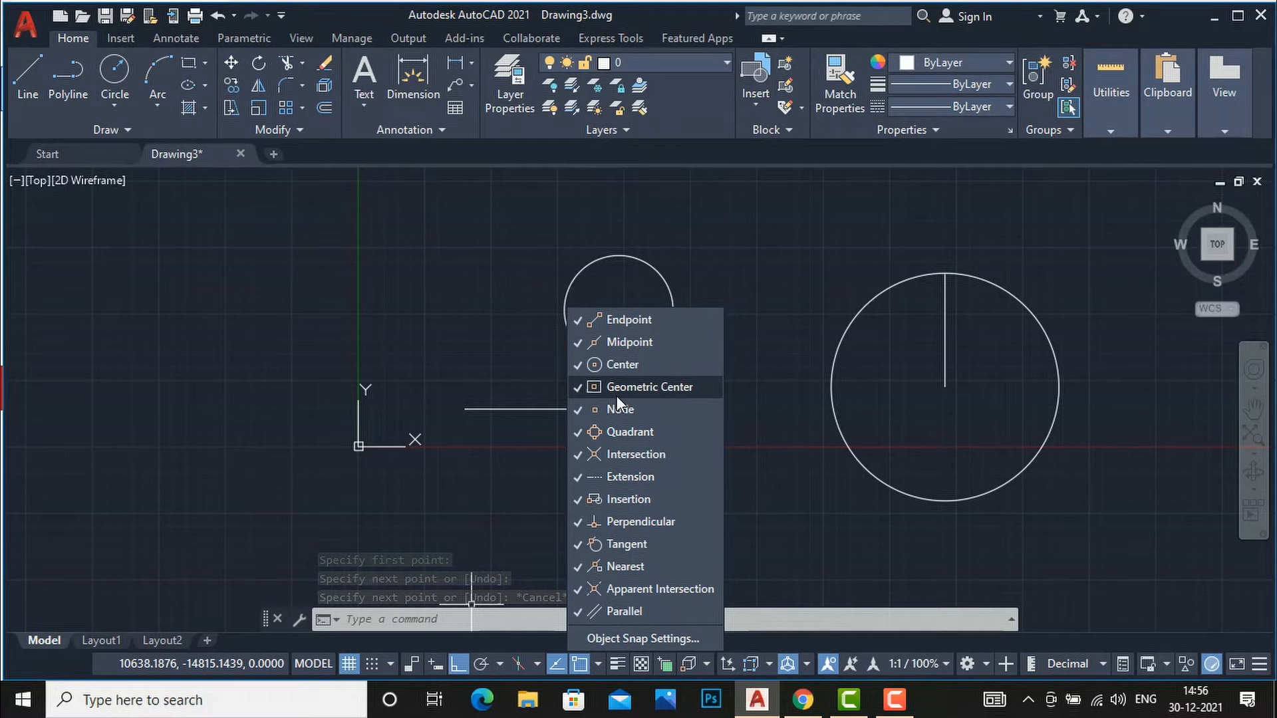
pyautogui.click(446, 446)
pyautogui.scroll(-4, 507, 509)
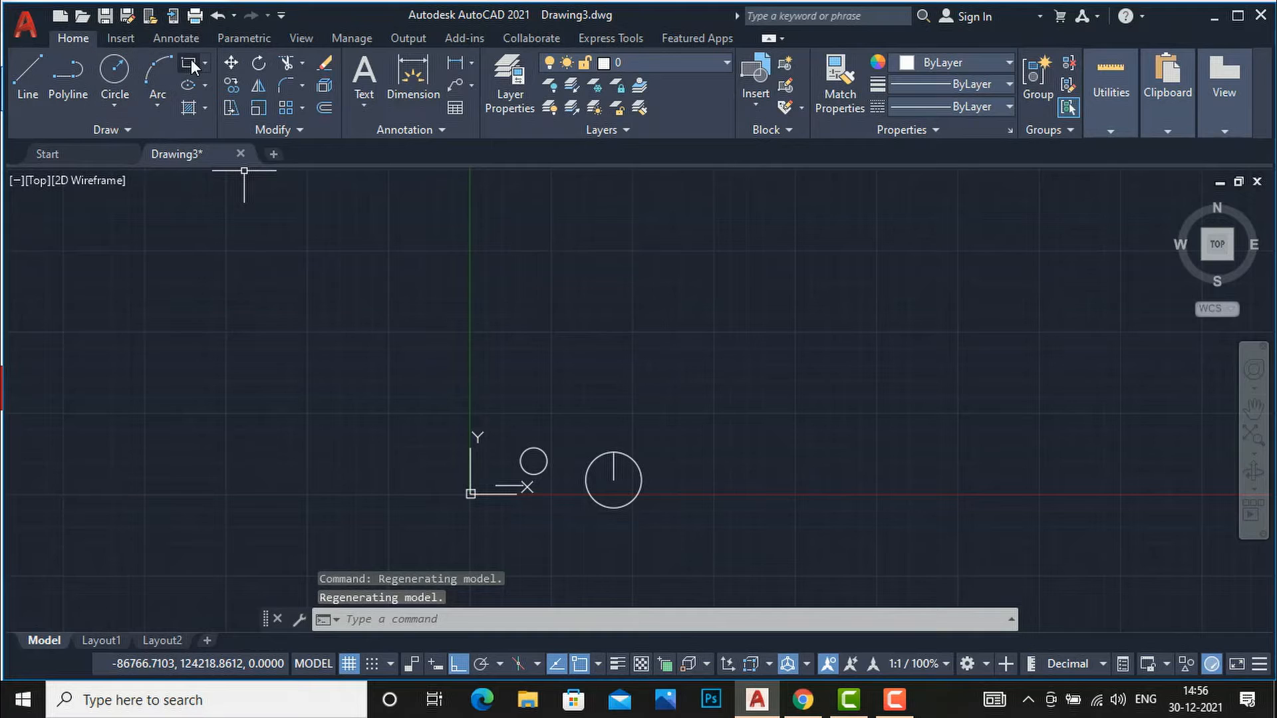
pyautogui.click(190, 61)
pyautogui.click(586, 286)
pyautogui.click(727, 362)
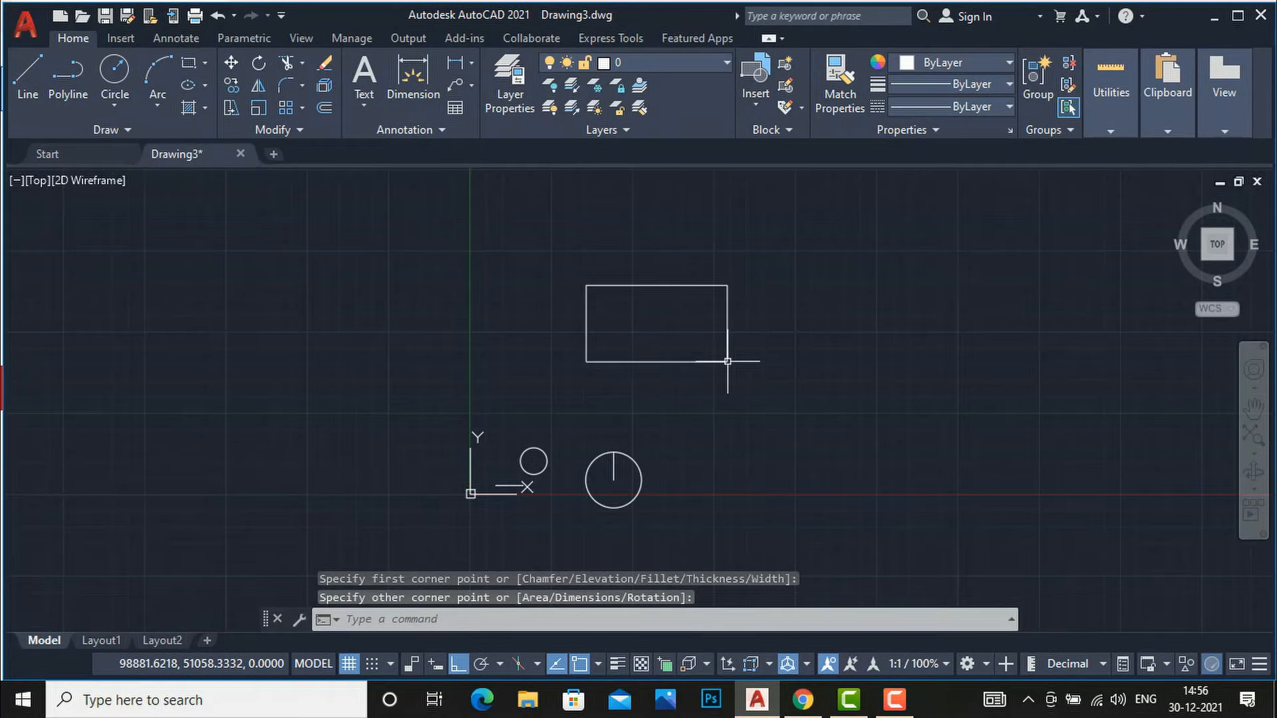
# - Draw a sloping line with Ortho off, from left of the rectangle down to the area below its lower right corner
pyautogui.press('Escape')
pyautogui.write('L')
pyautogui.press('Return')
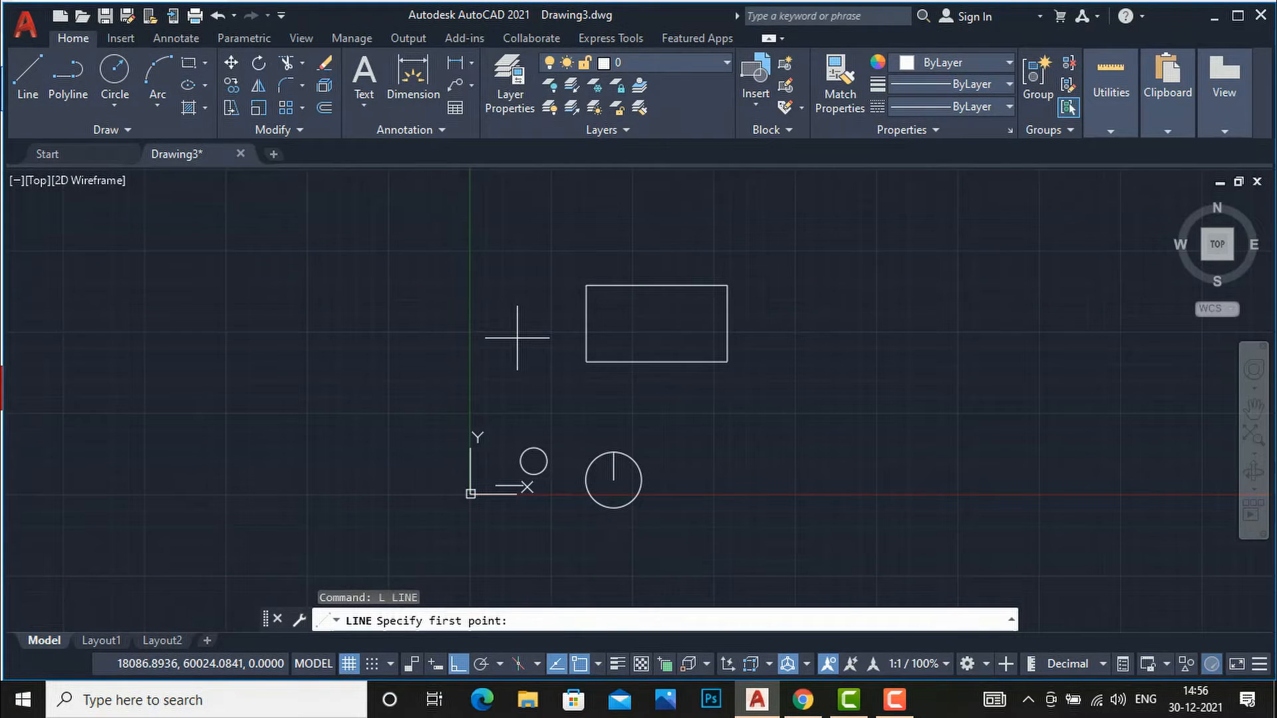
pyautogui.click(517, 339)
pyautogui.press('F8')
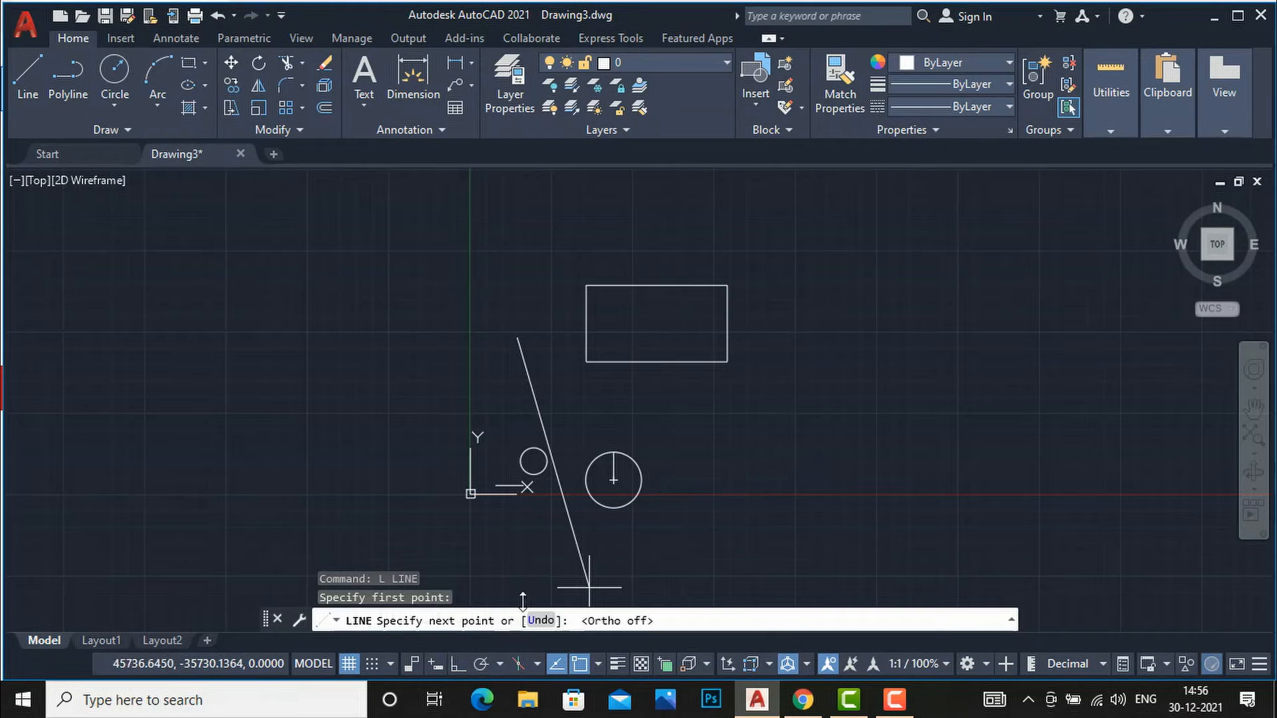
pyautogui.press('Escape')
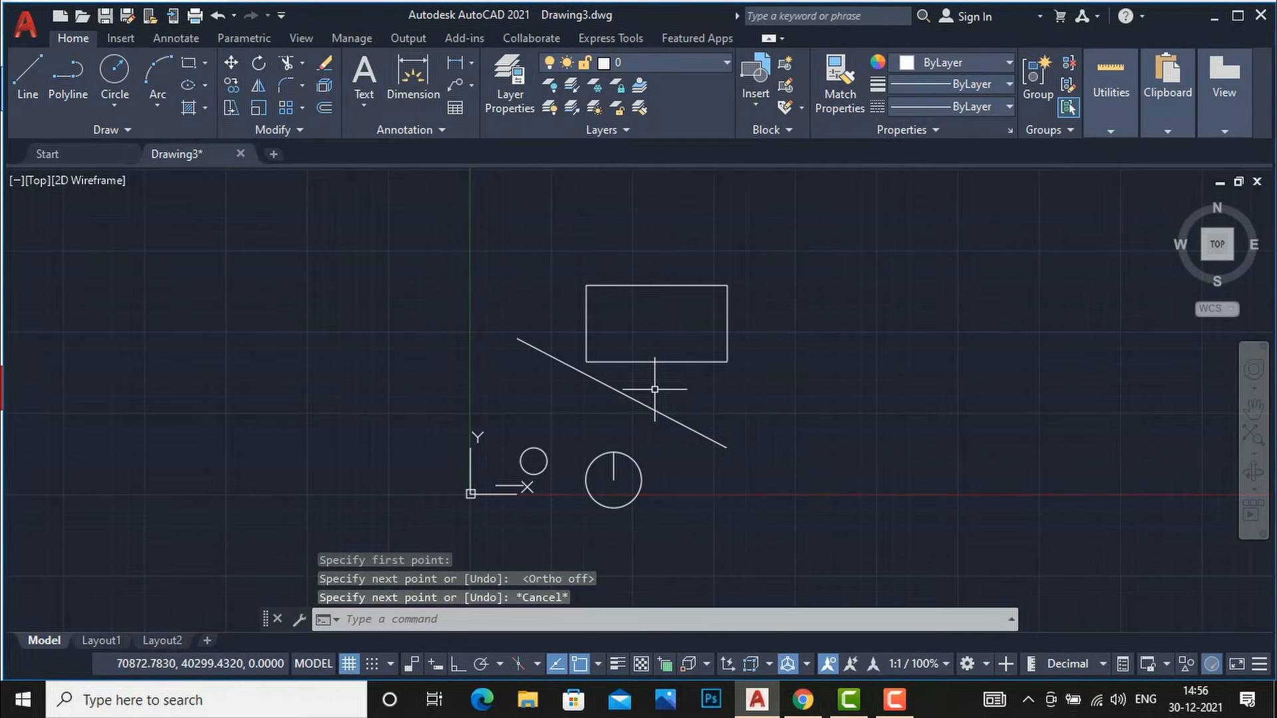
# - Draw a line from the rectangle's geometric center to a point outside its upper right corner
pyautogui.write('L')
pyautogui.press('Return')
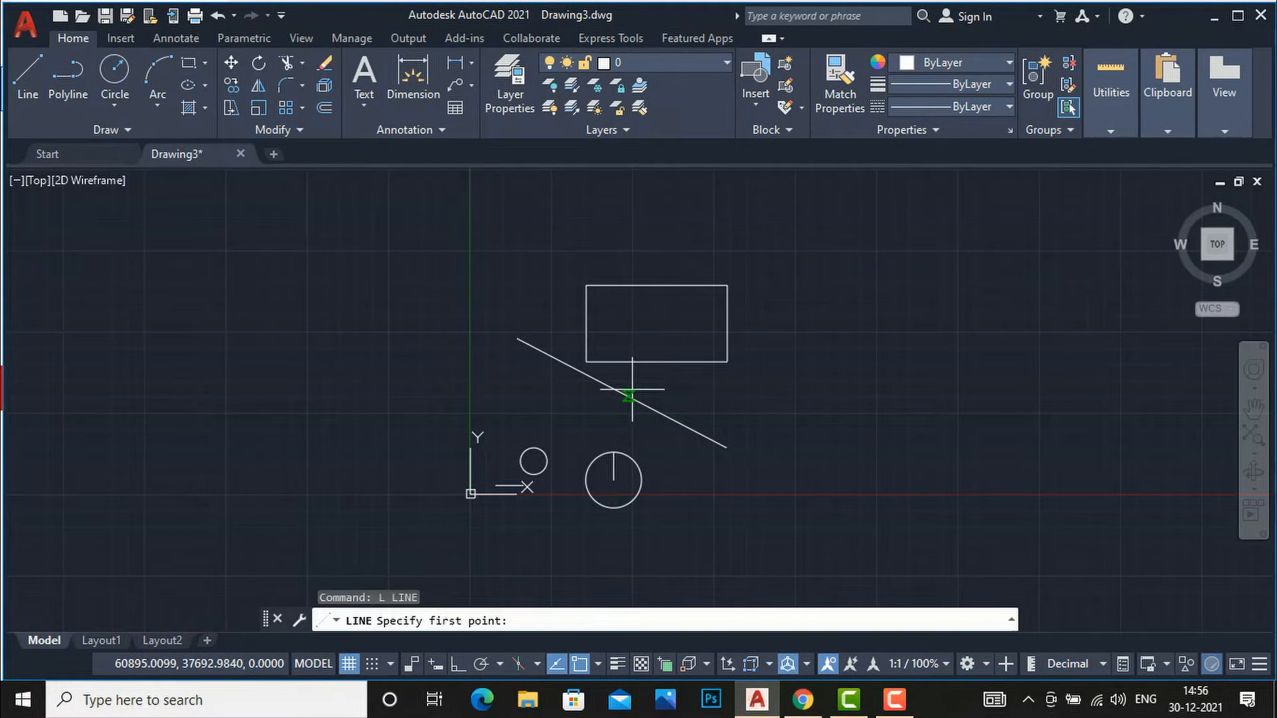
pyautogui.click(656, 323)
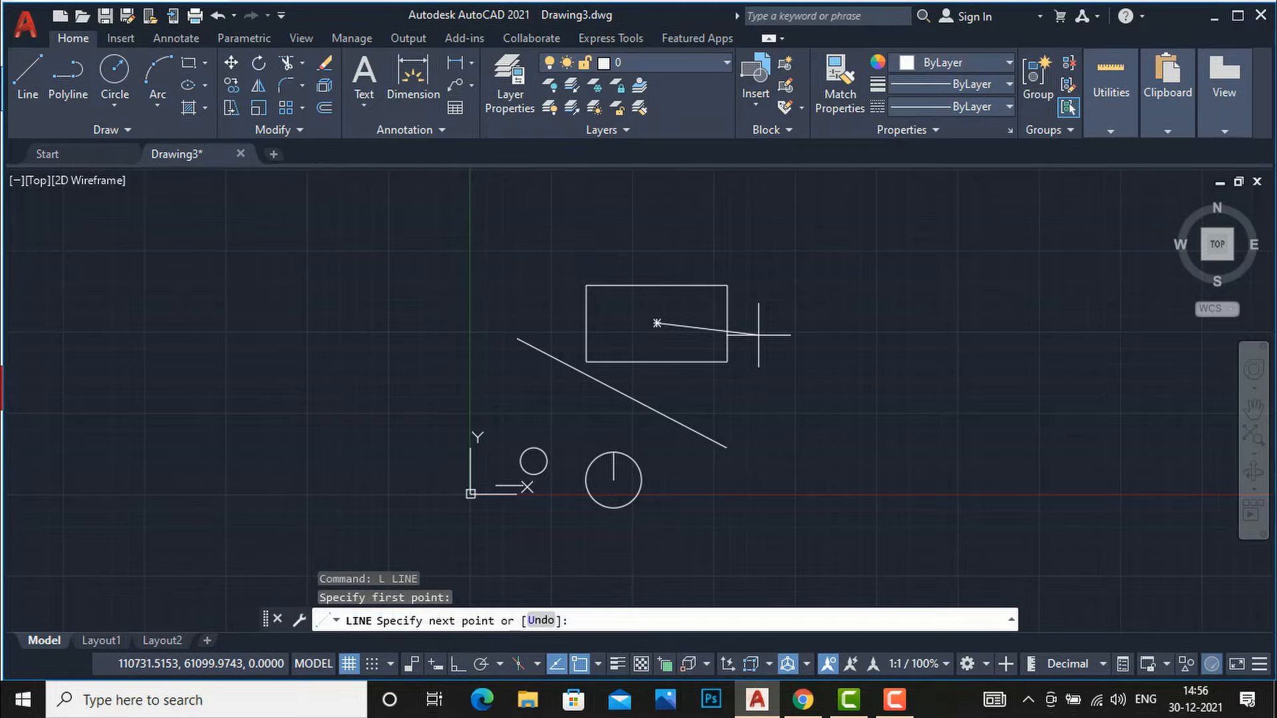
pyautogui.click(831, 259)
pyautogui.press('Escape')
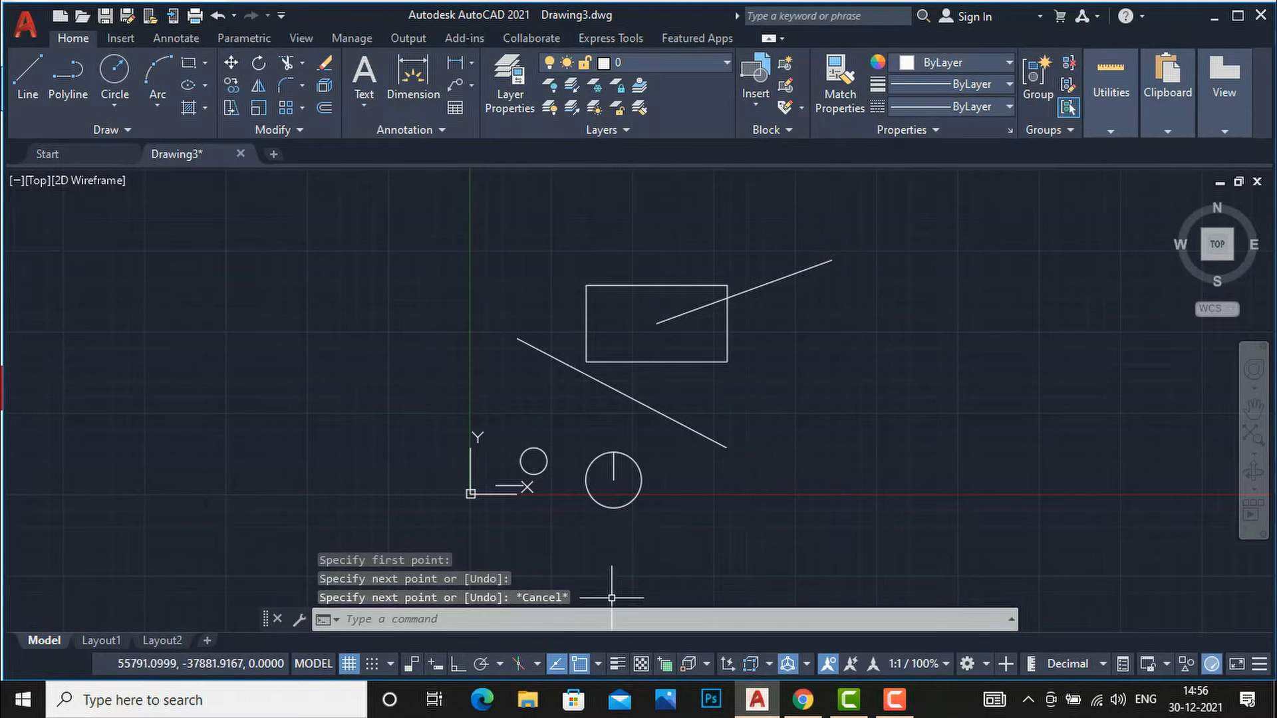
# - Review the Node snap mode, then place three separate points with Multiple Points in the empty area right of the rectangle
pyautogui.rightClick(579, 662)
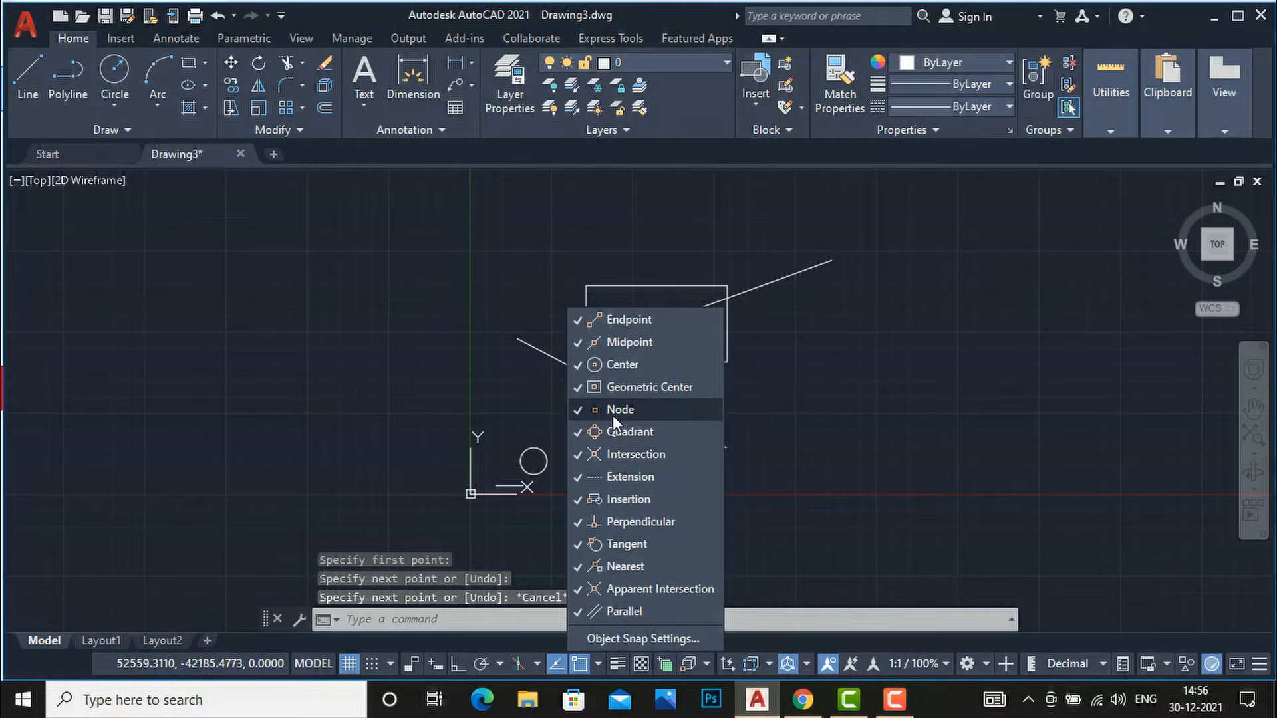
pyautogui.click(336, 397)
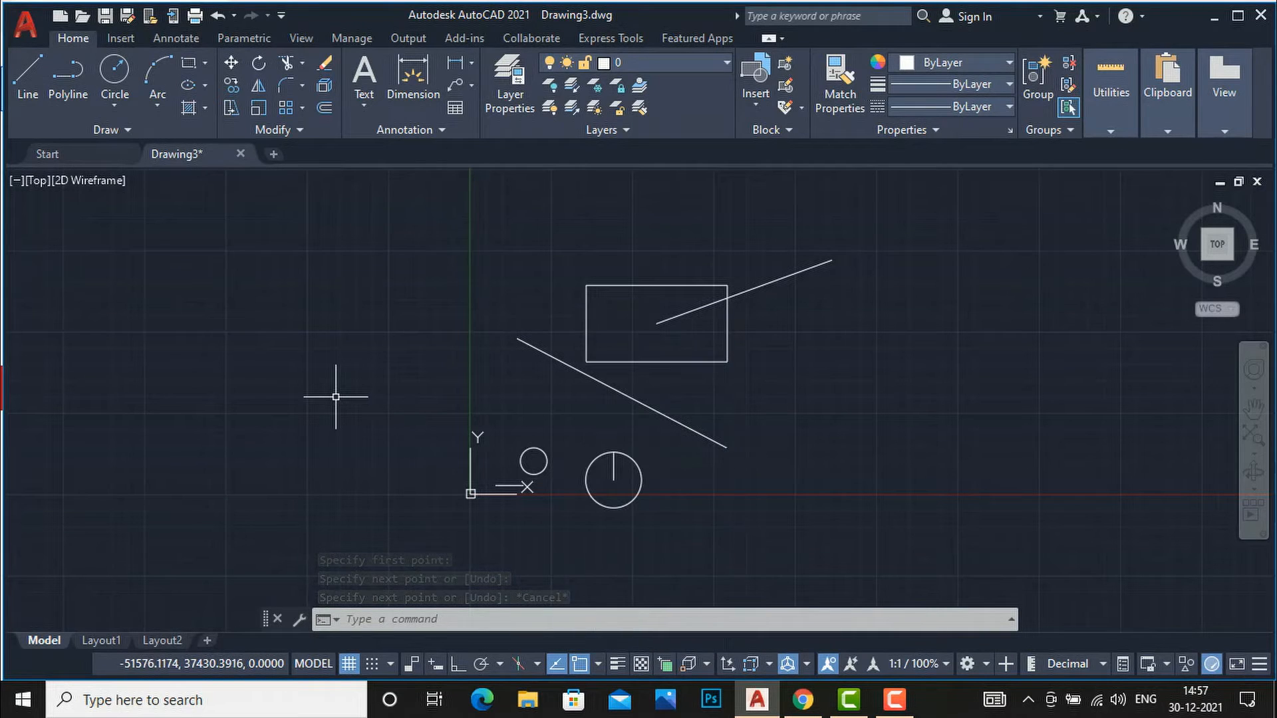
pyautogui.rightClick(580, 663)
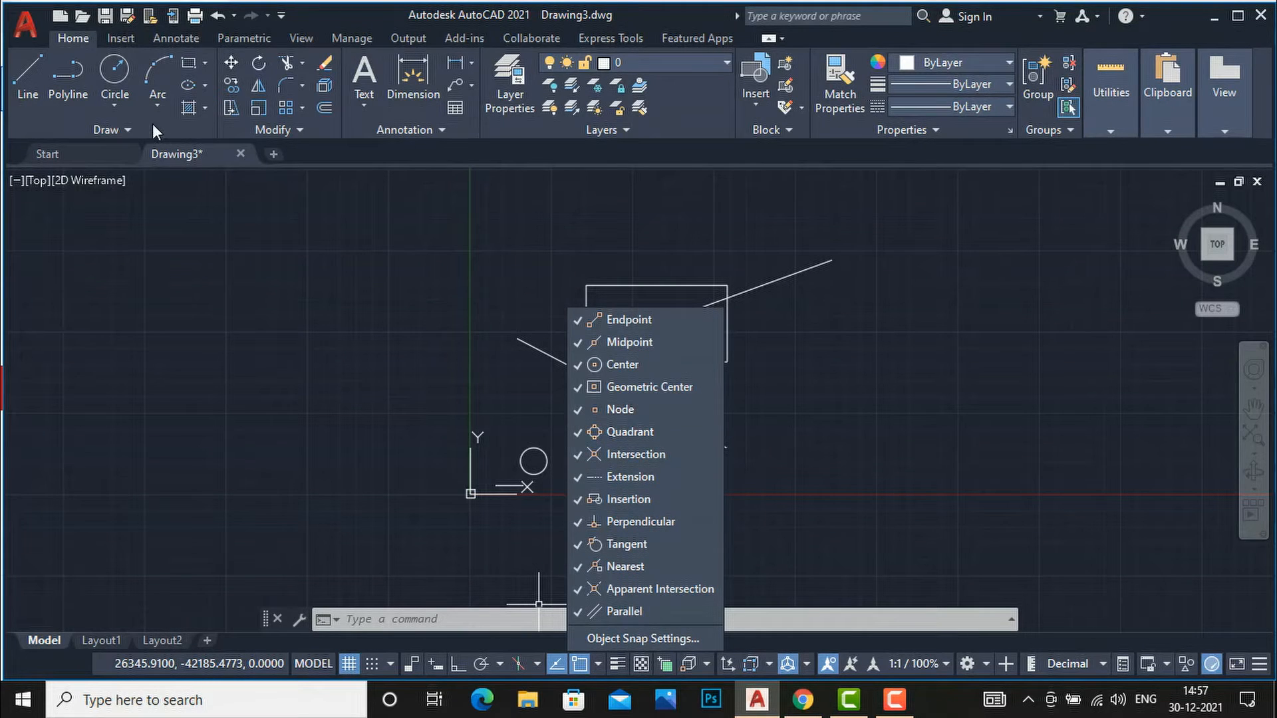
pyautogui.click(129, 133)
pyautogui.click(129, 133)
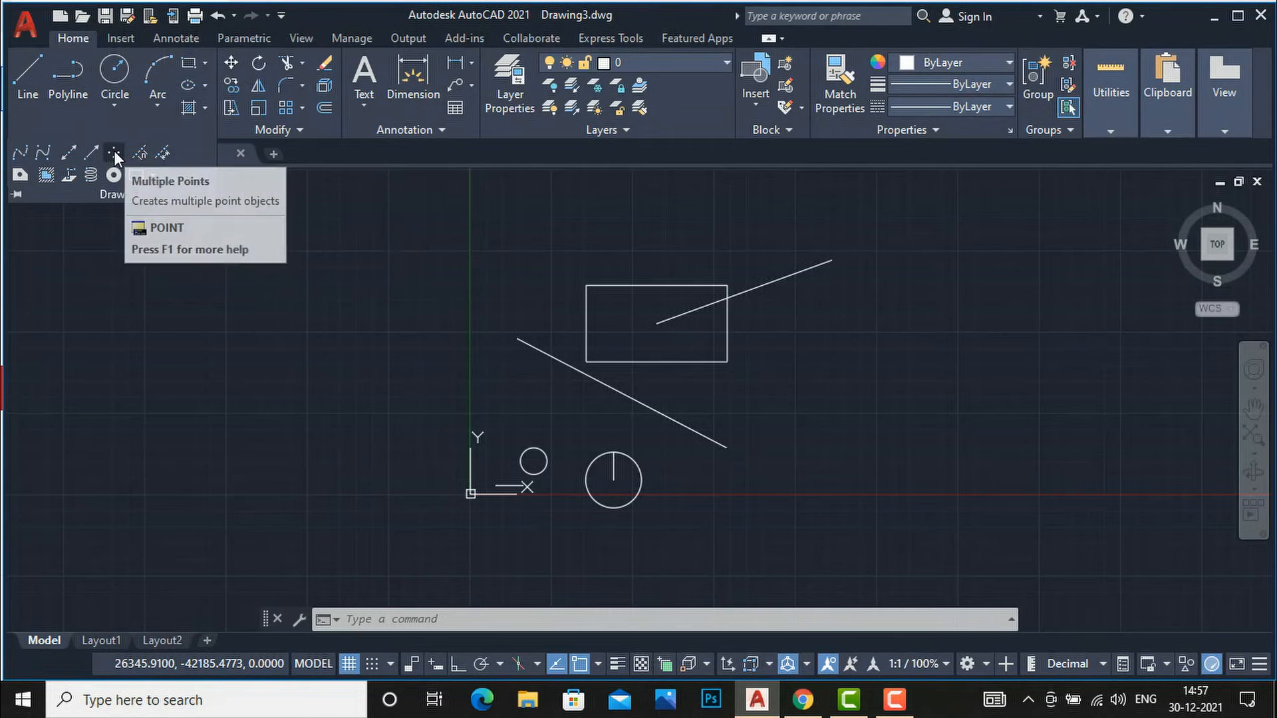
pyautogui.click(114, 152)
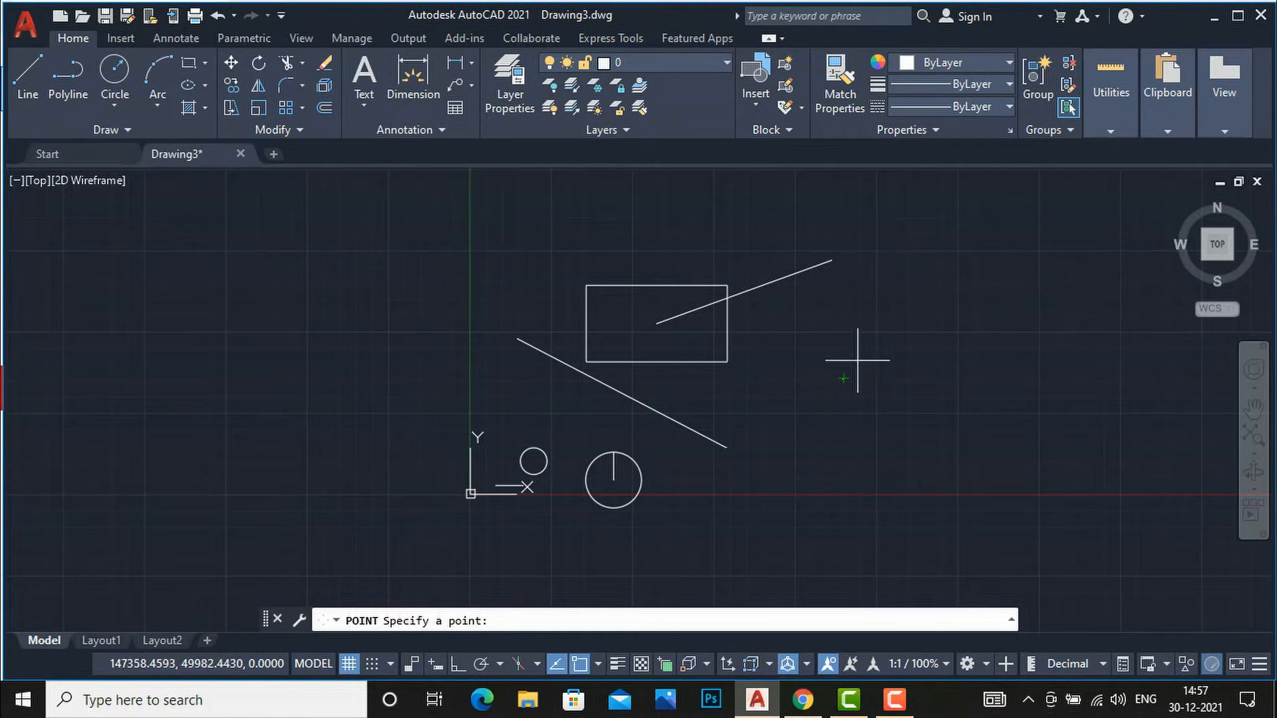
pyautogui.click(971, 377)
pyautogui.scroll(4, 974, 379)
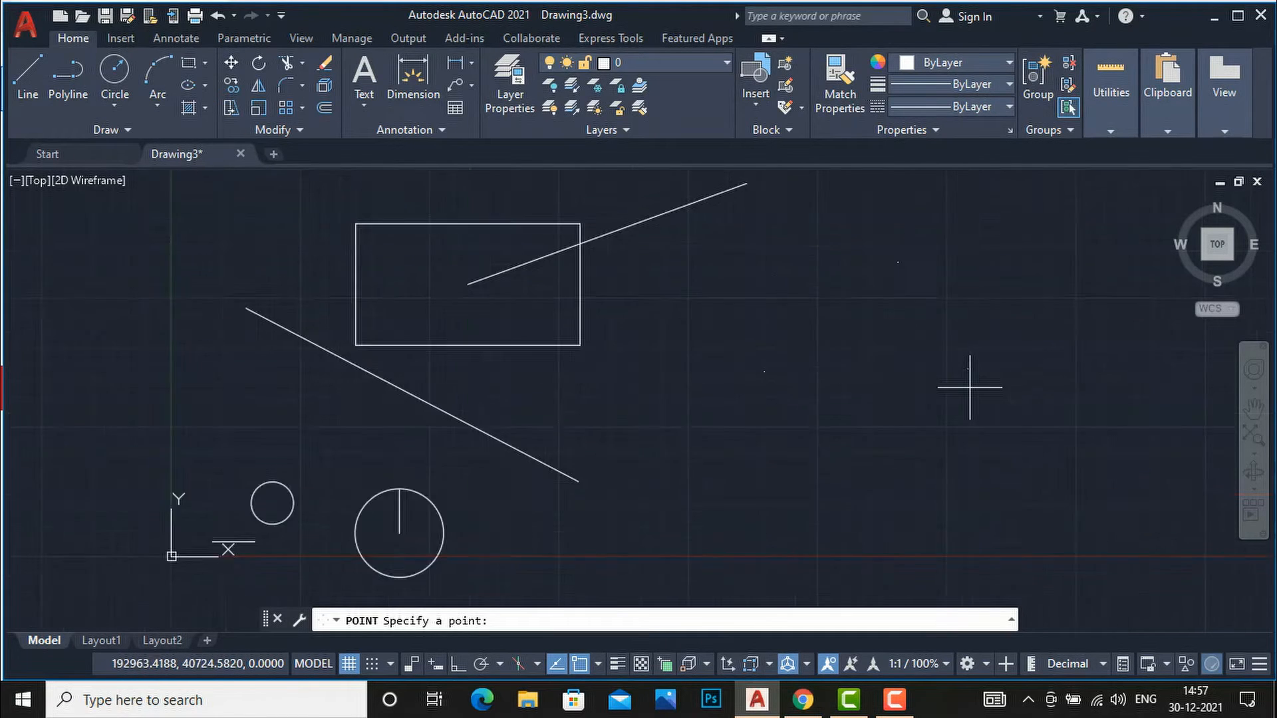
pyautogui.press('Escape')
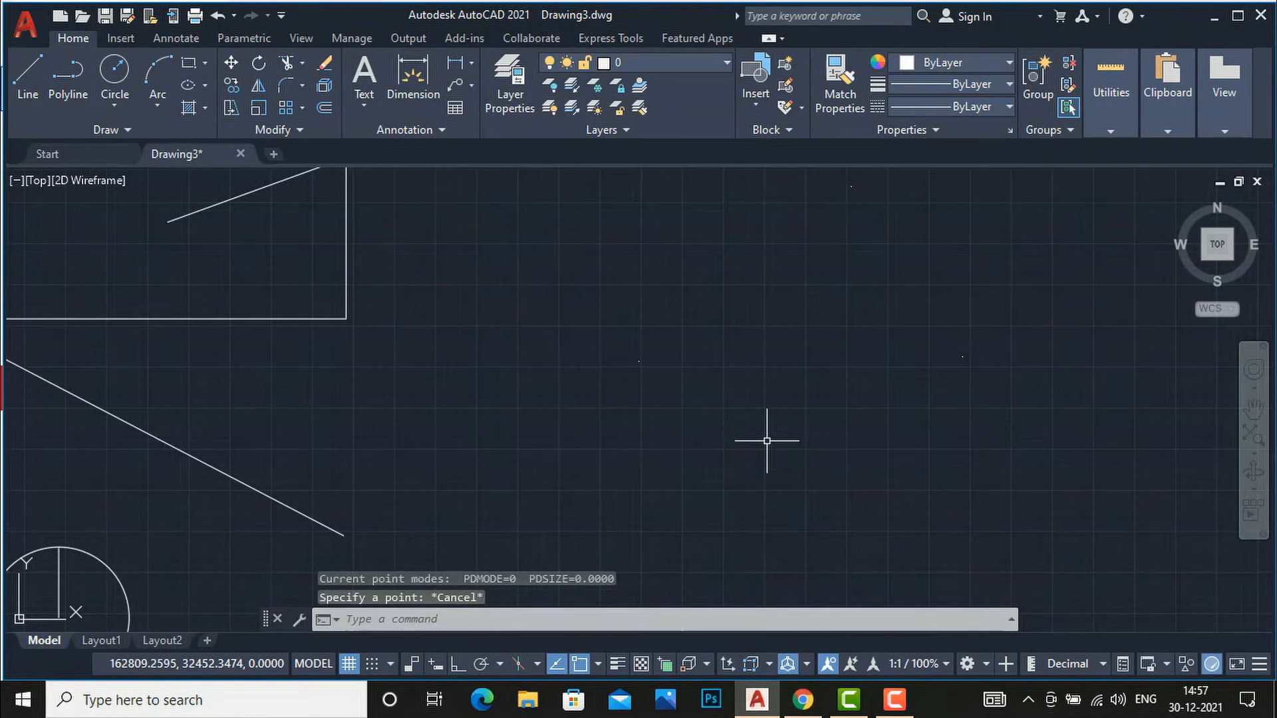
# - Connect the three points into a closed triangle with the Line command, using the Node snap
pyautogui.write('l')
pyautogui.press('Return')
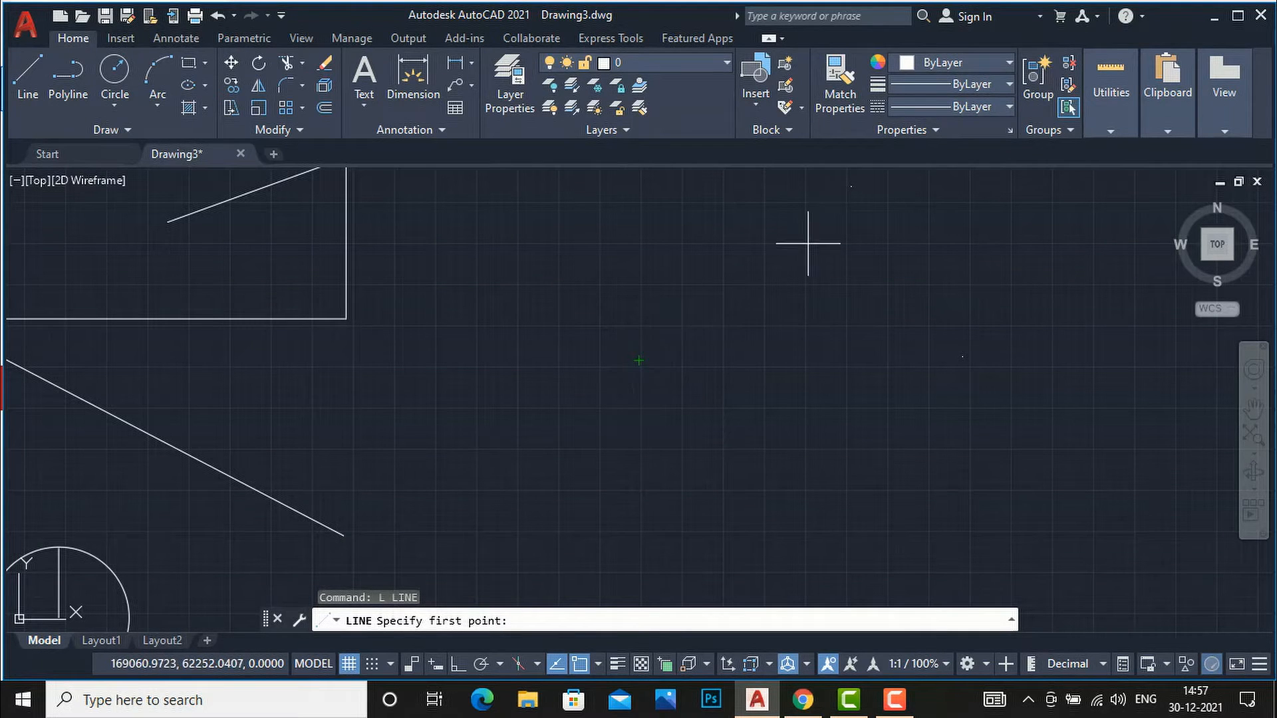
pyautogui.click(851, 186)
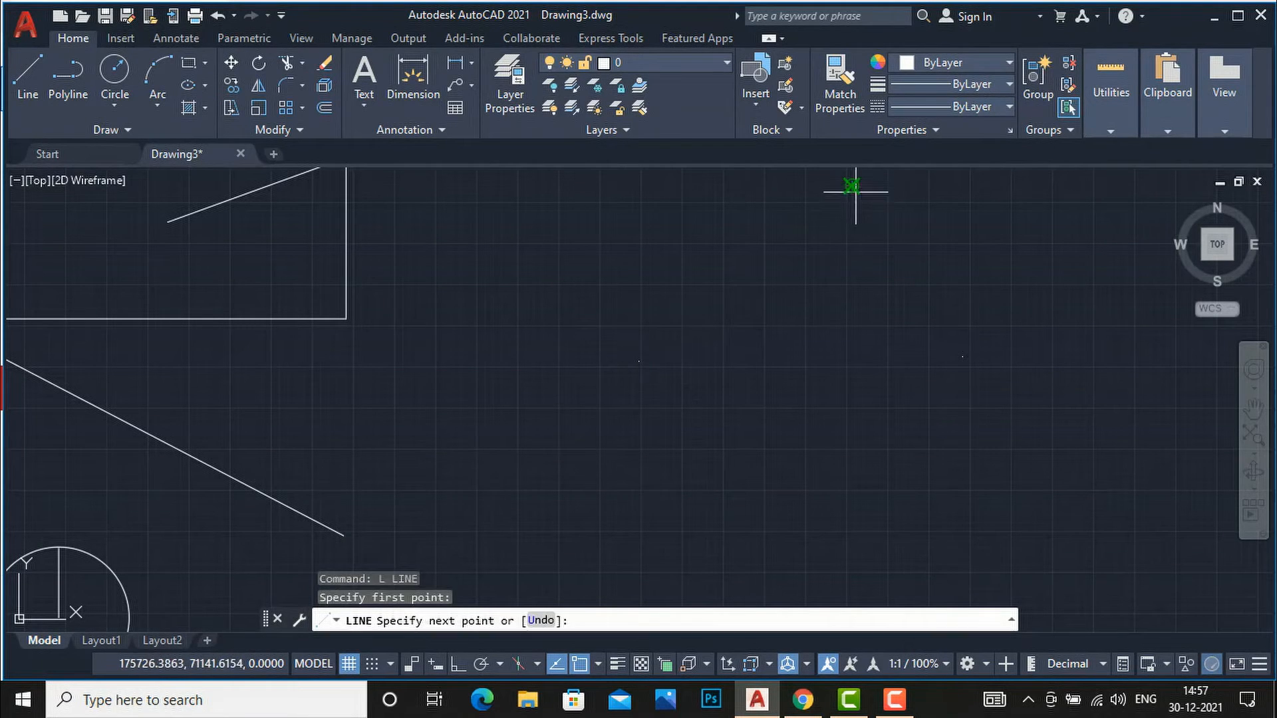
pyautogui.click(963, 356)
pyautogui.click(639, 360)
pyautogui.click(851, 188)
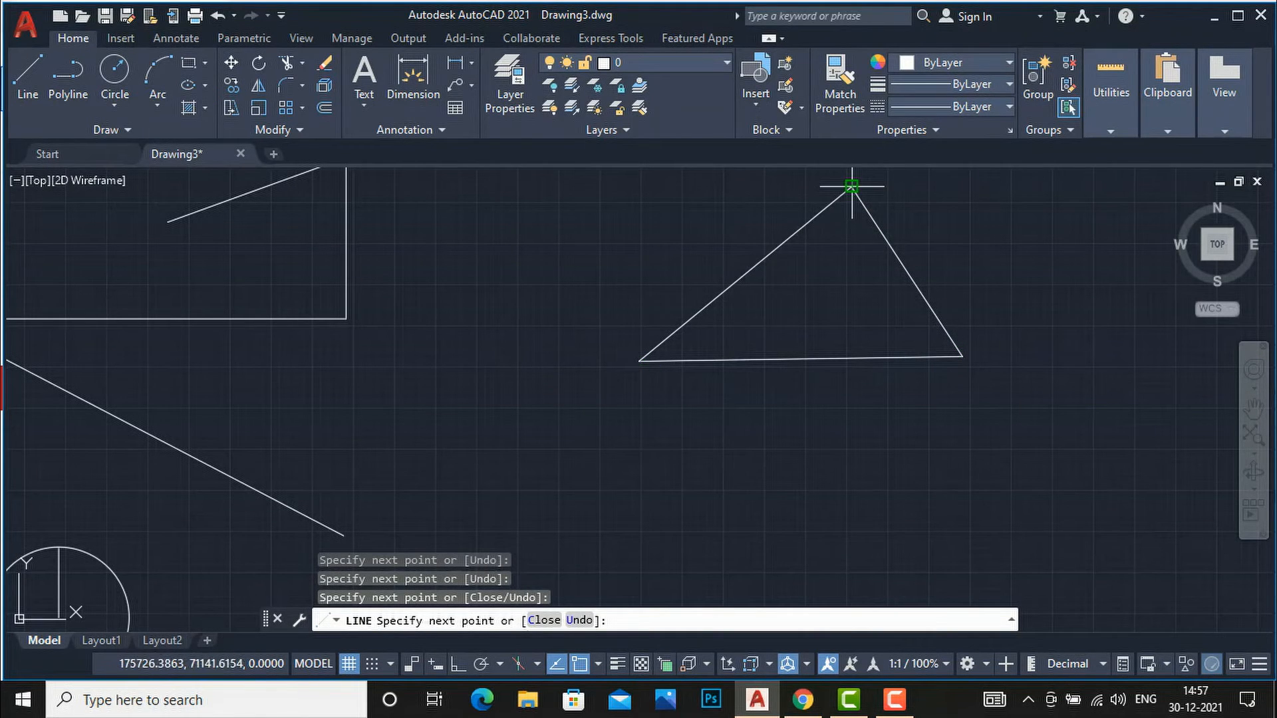
pyautogui.press('Escape')
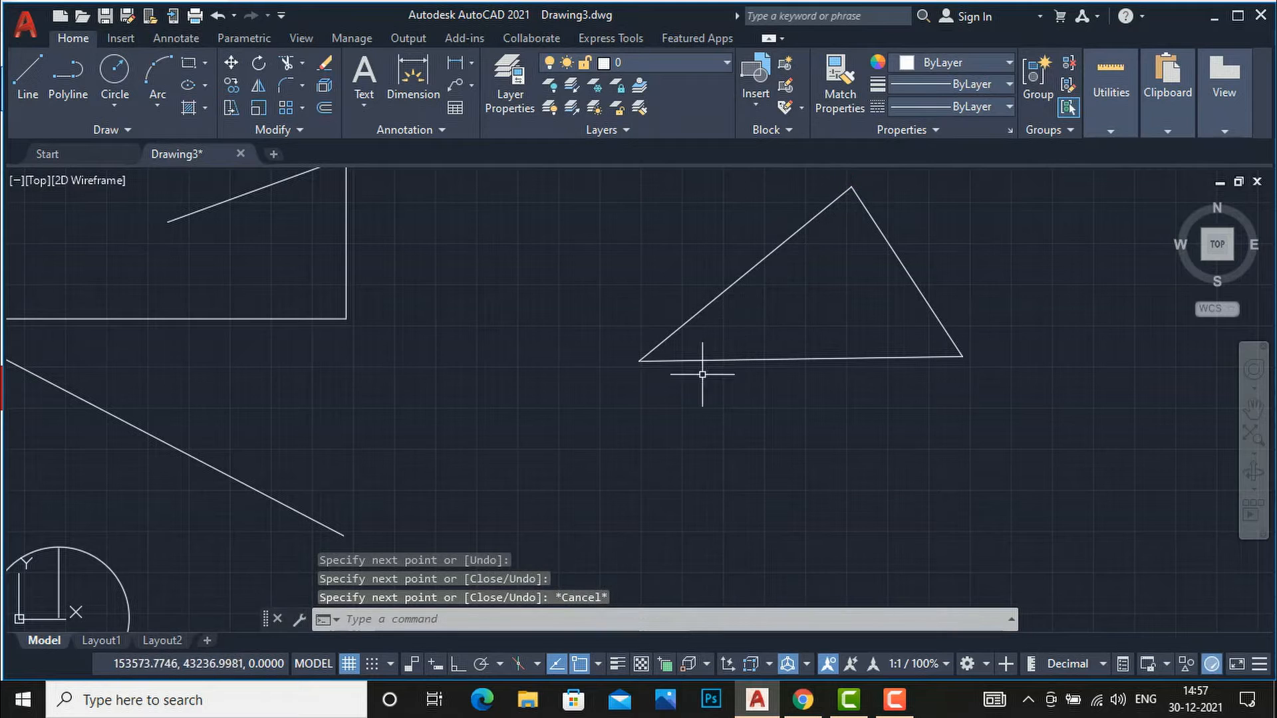
# - Turn the Node snap off and place three more points with Multiple Points below the triangle
pyautogui.rightClick(579, 667)
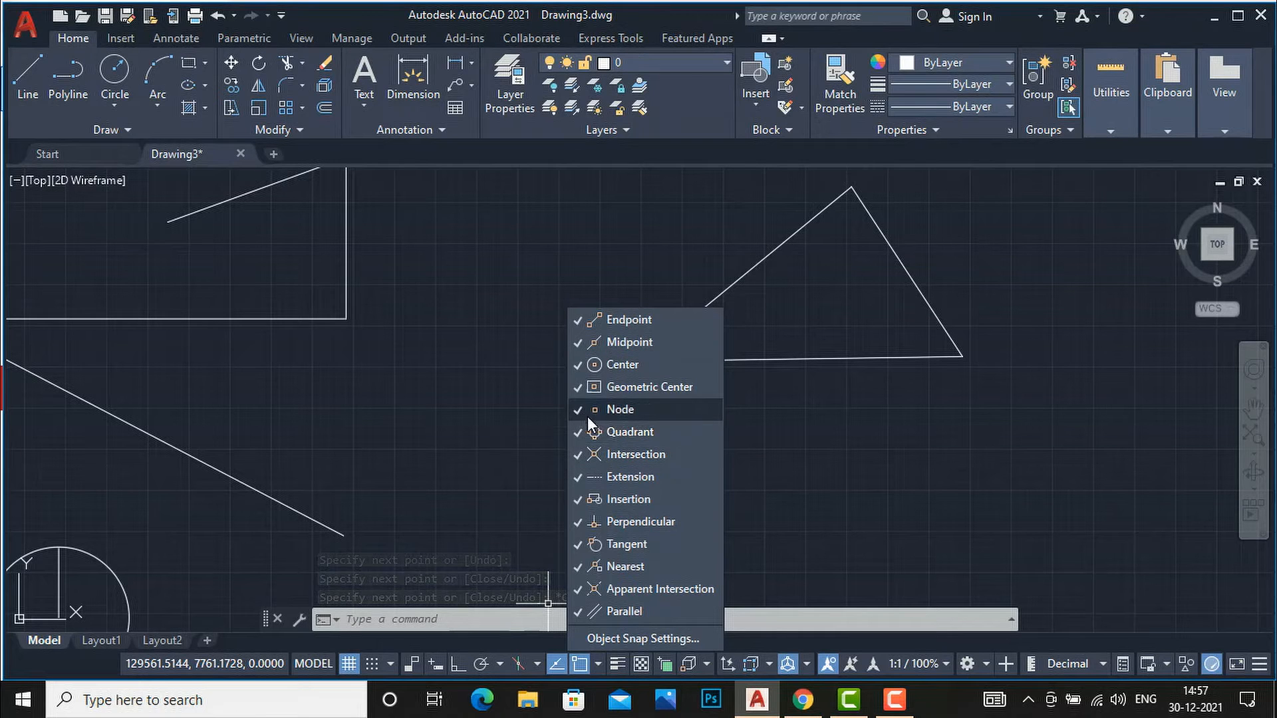
pyautogui.click(860, 444)
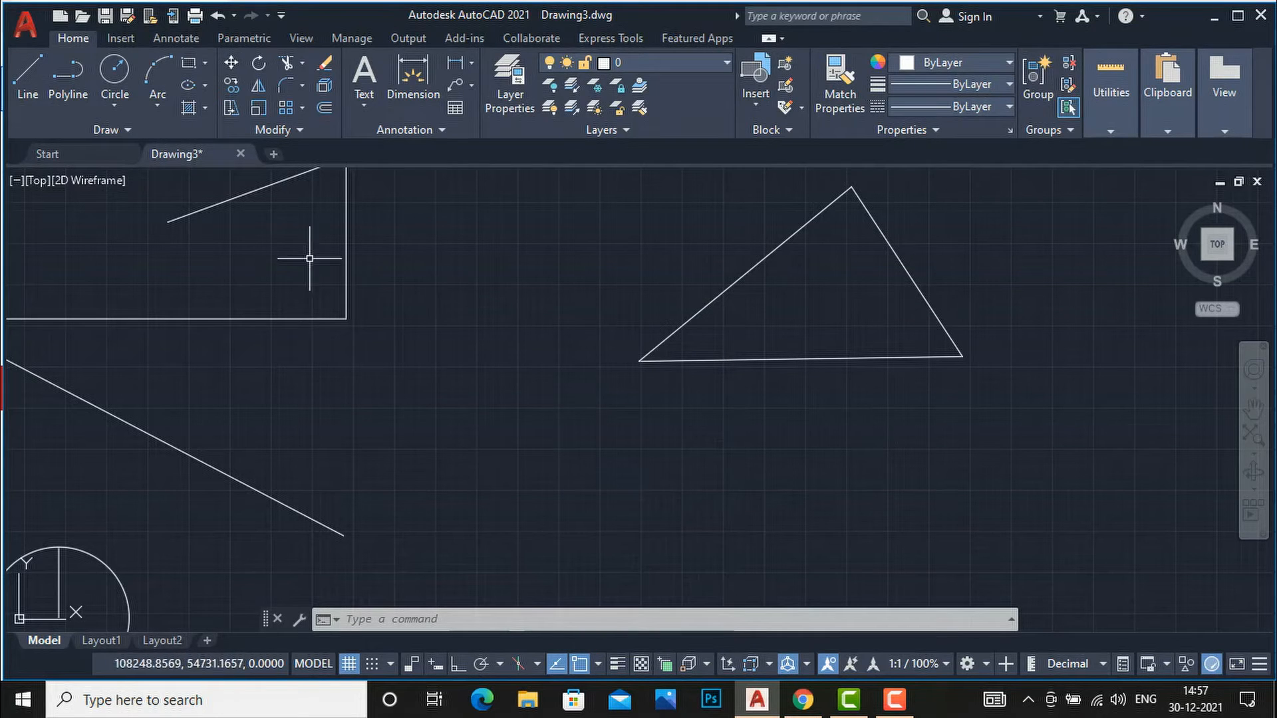
pyautogui.click(125, 133)
pyautogui.click(114, 154)
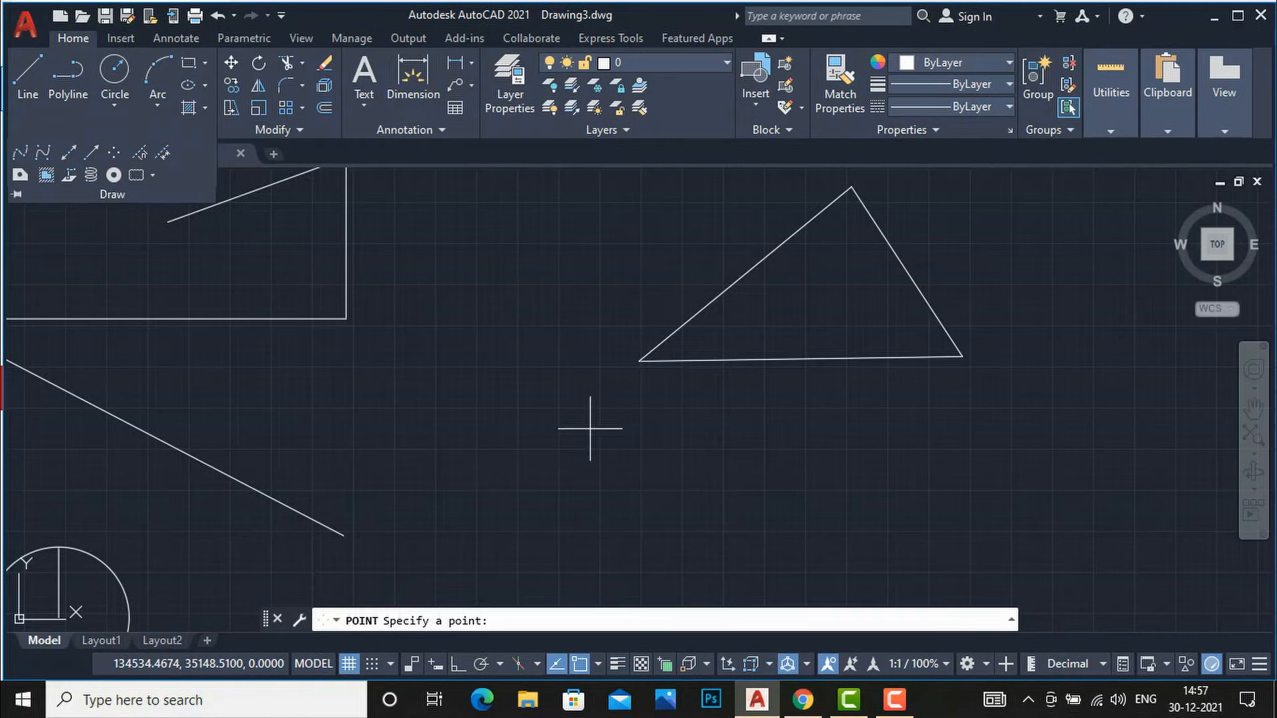
pyautogui.click(713, 542)
pyautogui.press('Escape')
# - Test with the Line command whether the three points below the triangle can be snapped to with Node off
pyautogui.write('L')
pyautogui.press('Return')
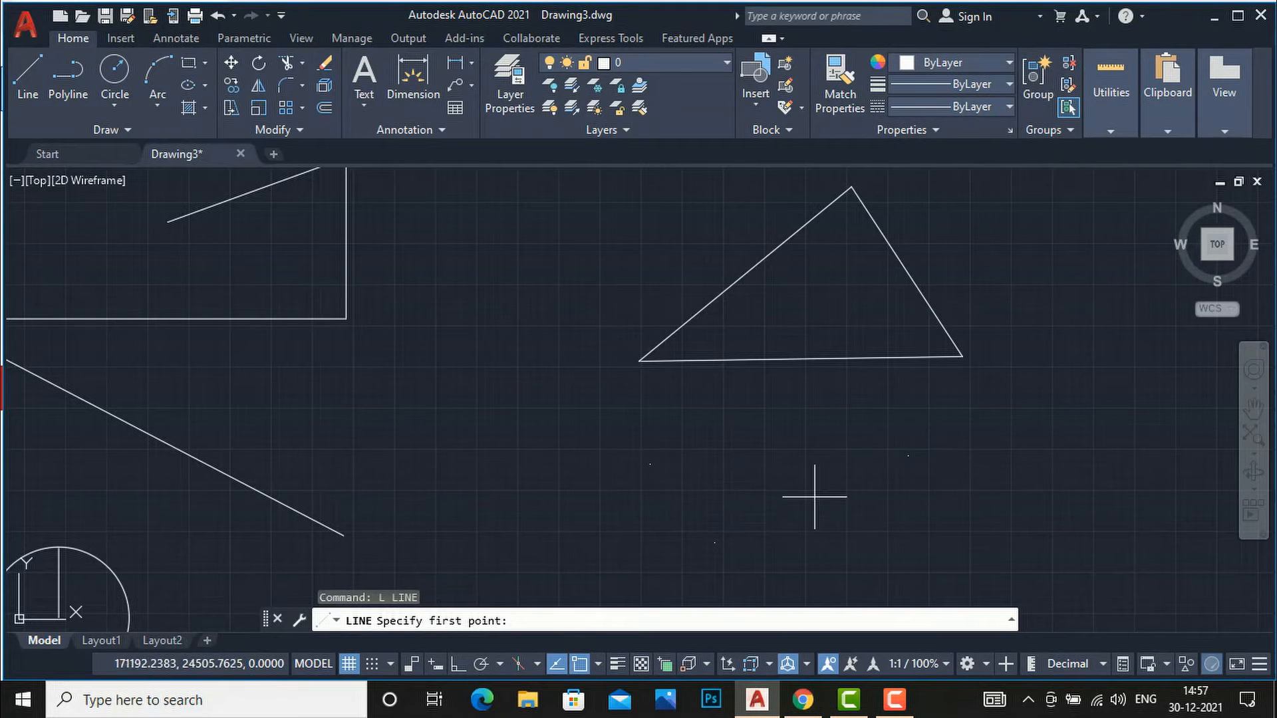
pyautogui.press('Escape')
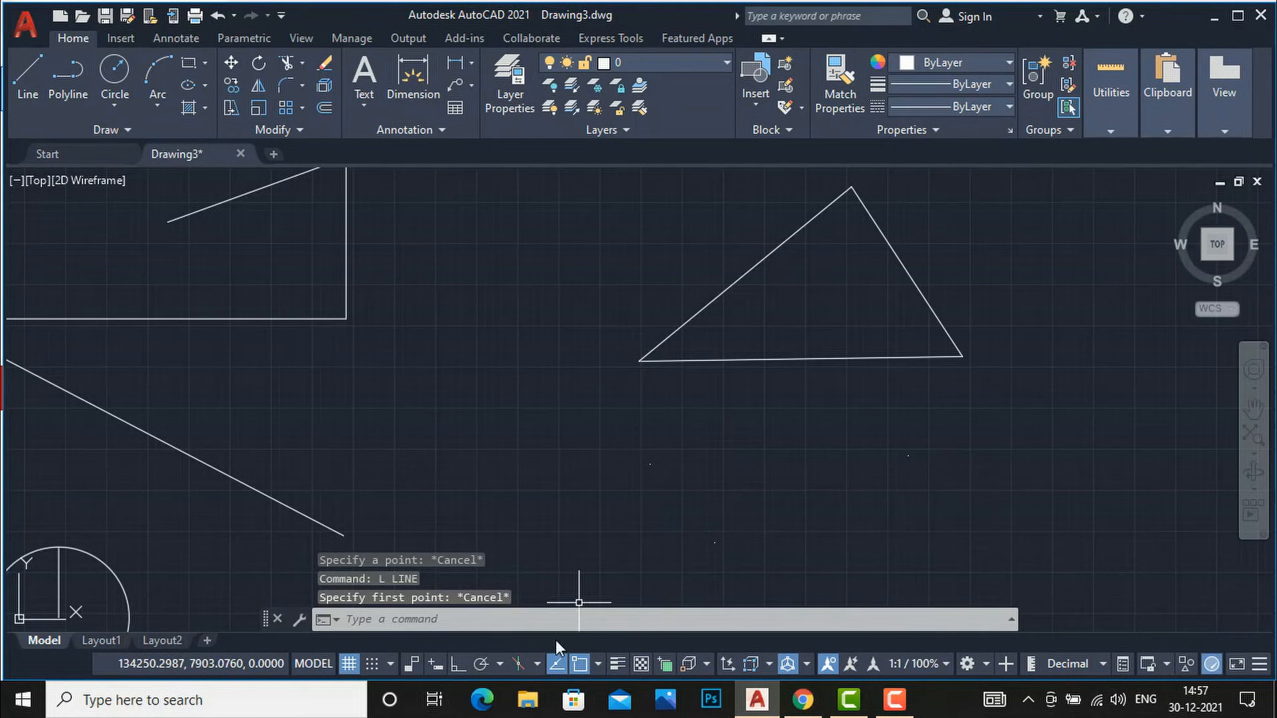
# - Review the Quadrant snap mode, then draw a large circle in the empty area right of the triangle
pyautogui.rightClick(583, 663)
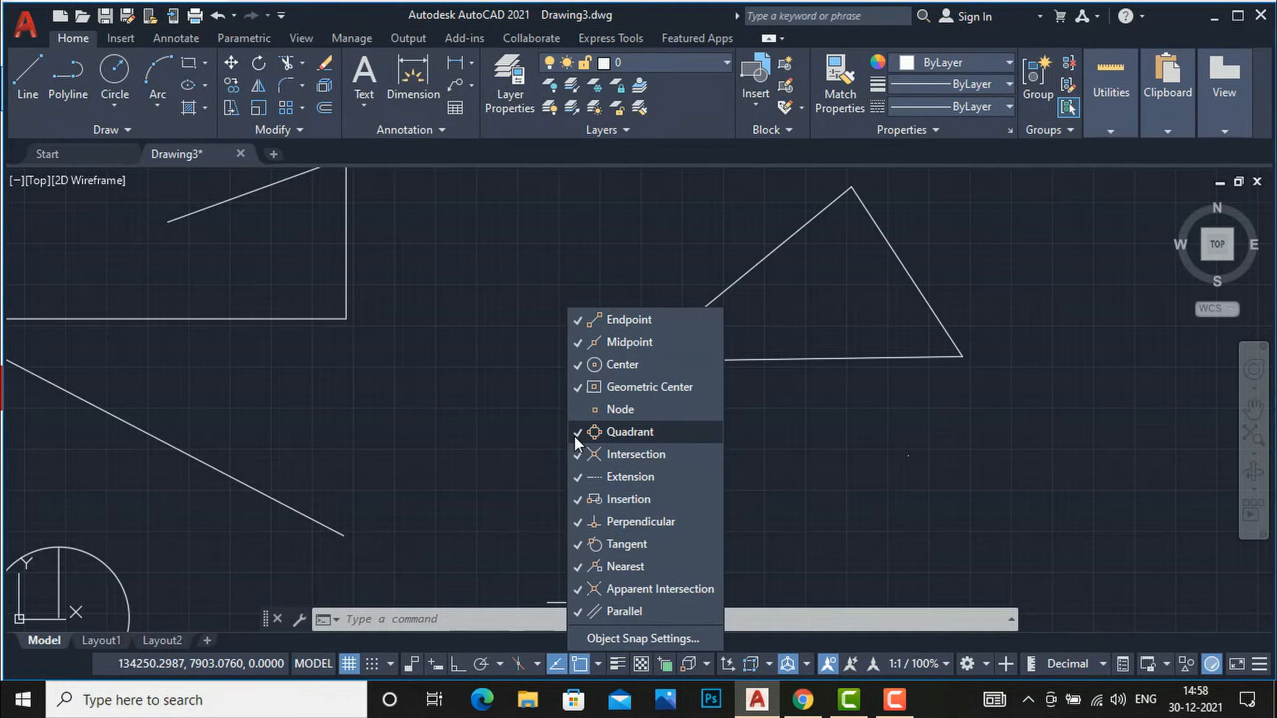
pyautogui.click(499, 431)
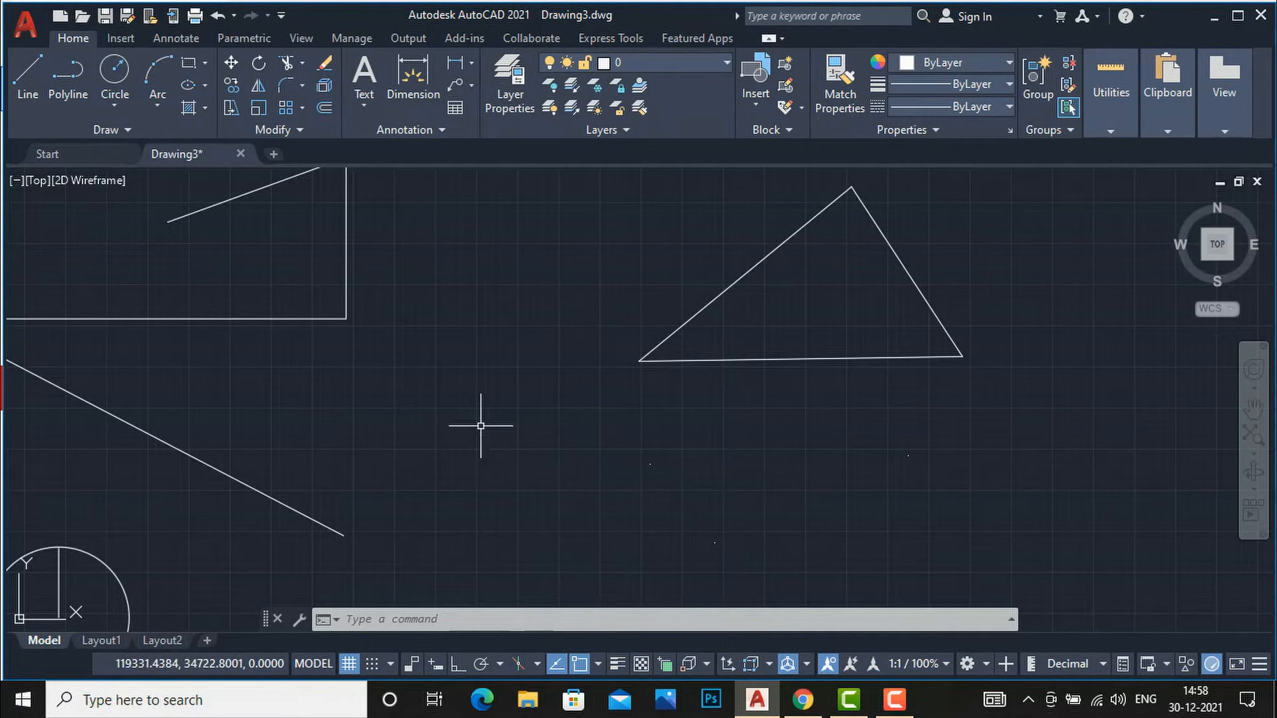
pyautogui.scroll(-6, 422, 433)
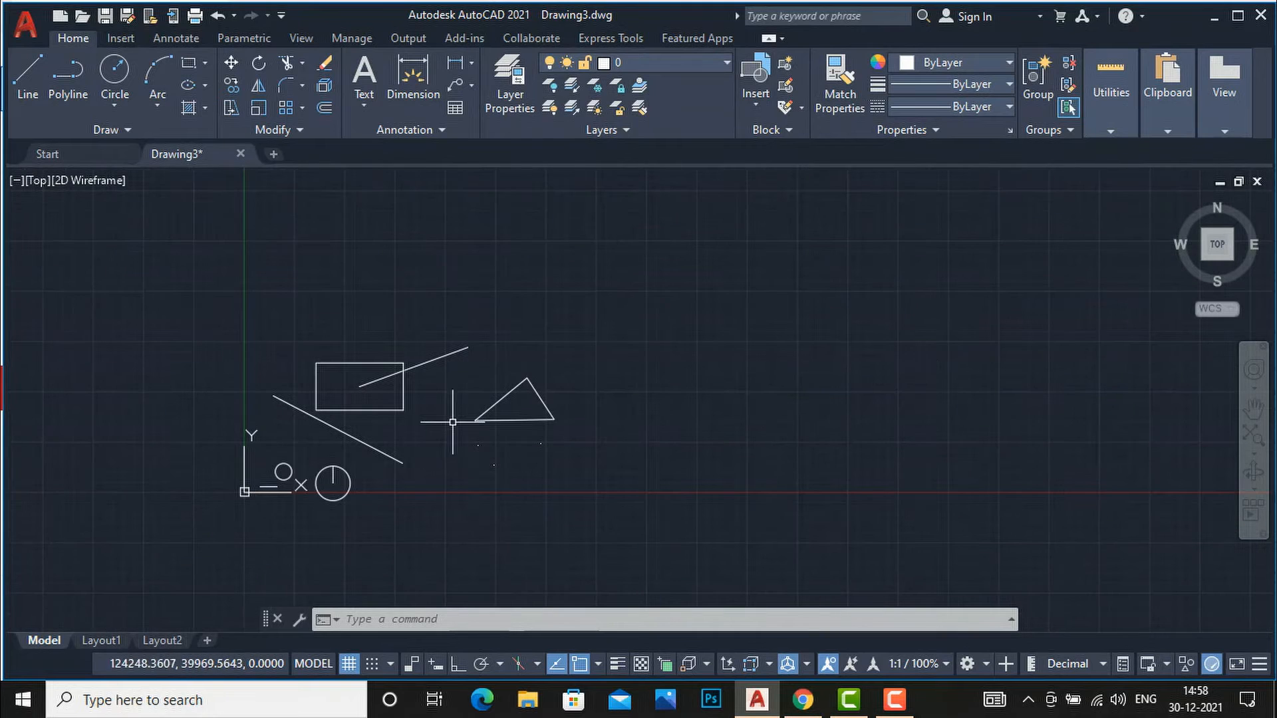
pyautogui.click(114, 66)
pyautogui.click(711, 353)
pyautogui.click(658, 264)
pyautogui.press('Escape')
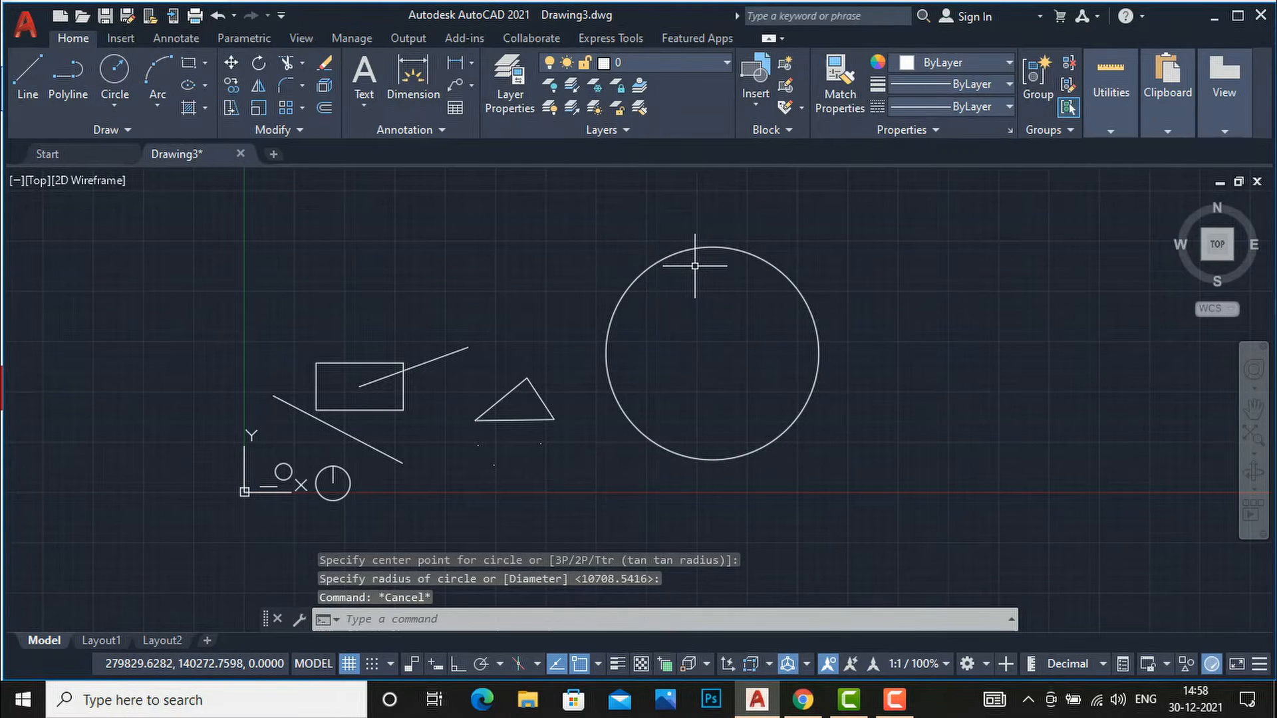
# - Test the Quadrant snap on the large circle with the Line command, without drawing a line
pyautogui.write('l')
pyautogui.press('Return')
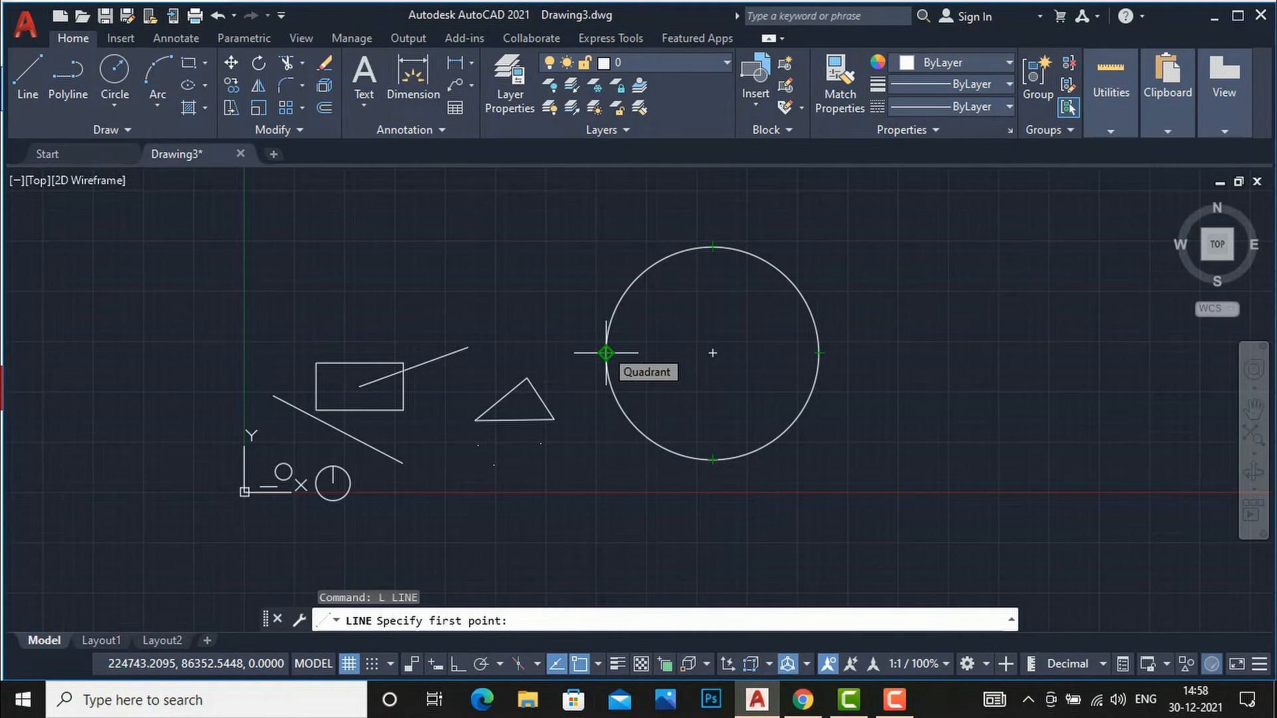
pyautogui.press('Escape')
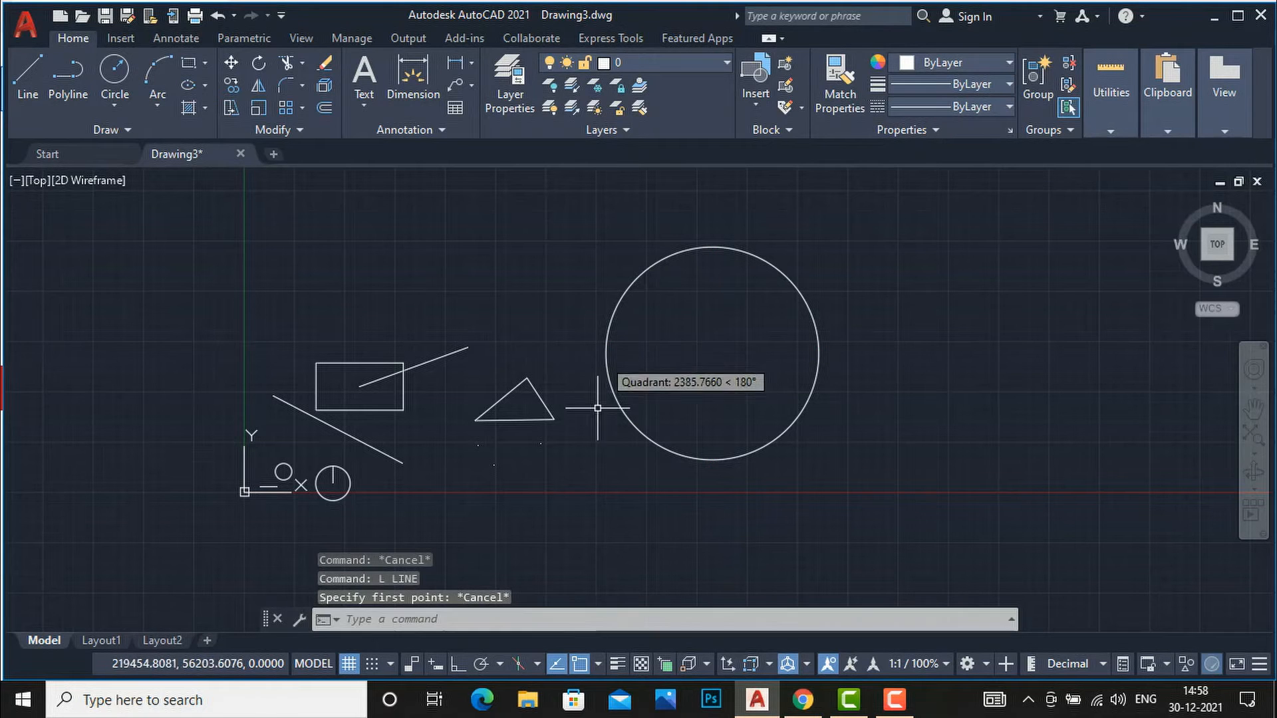
# - Review the Intersection snap mode, then draw a nearly vertical line right of the large circle
pyautogui.rightClick(585, 663)
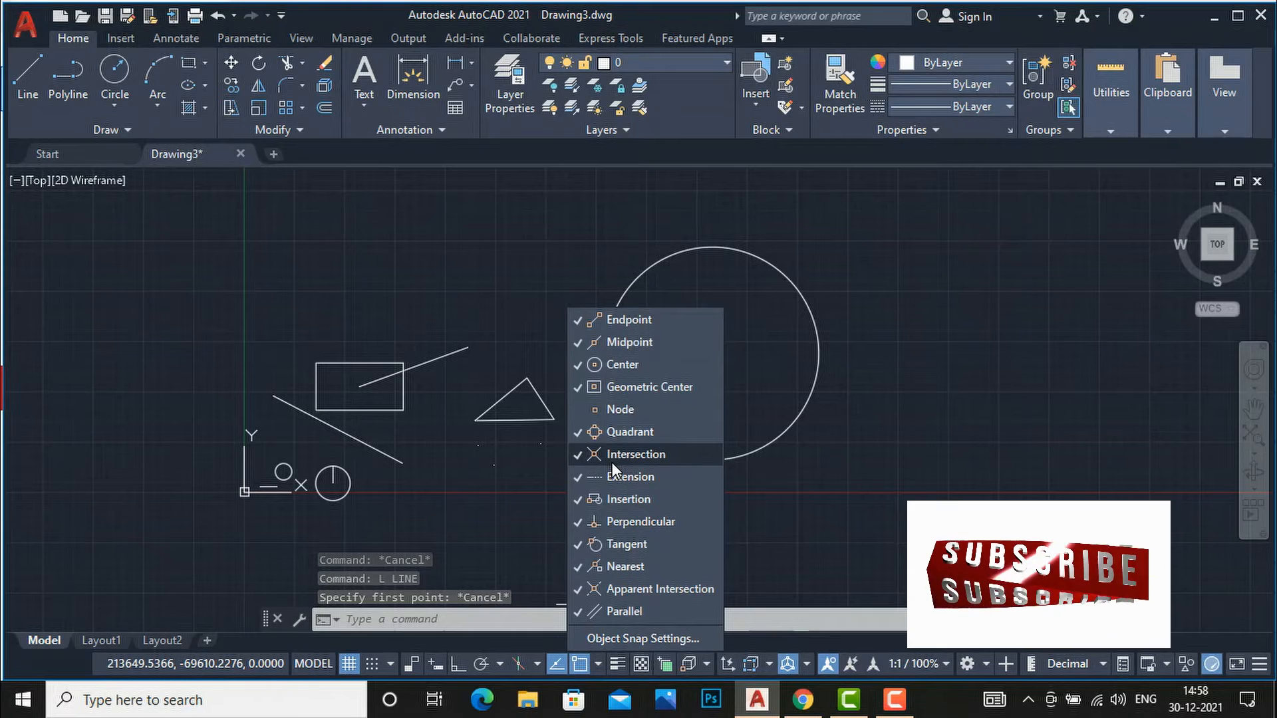
pyautogui.click(482, 520)
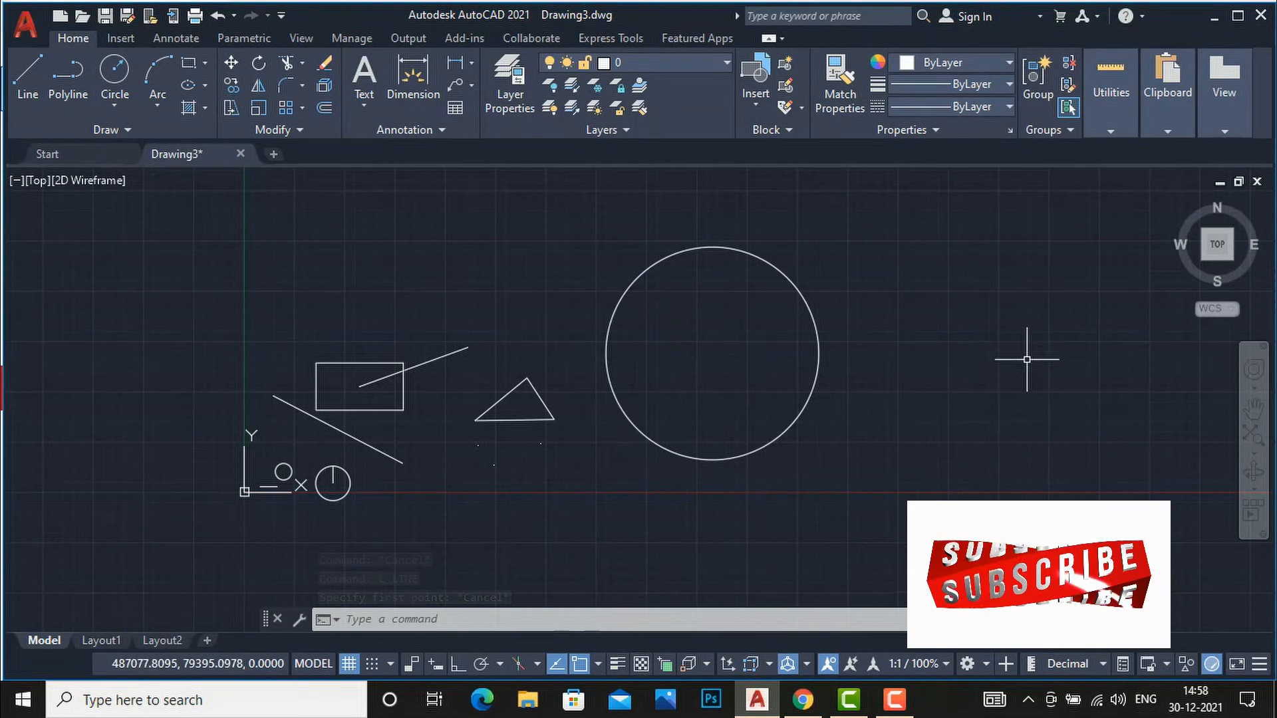
pyautogui.write('l')
pyautogui.press('Return')
pyautogui.click(915, 202)
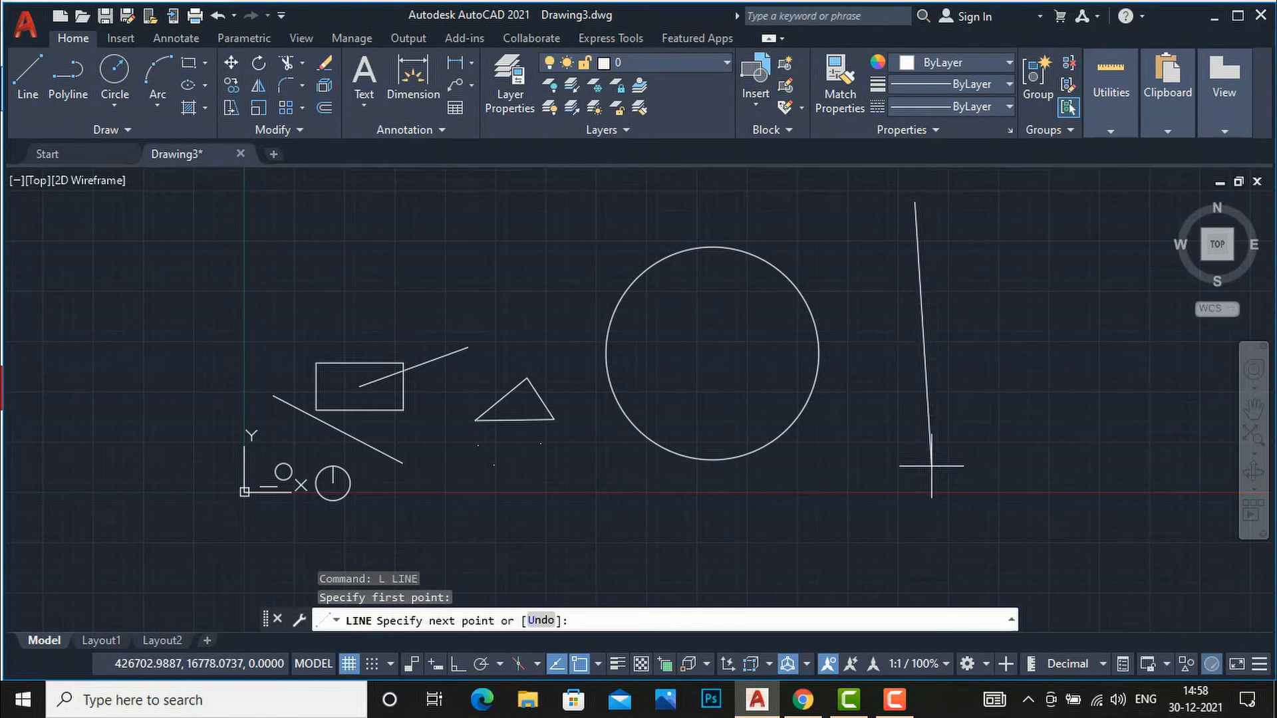
pyautogui.click(916, 508)
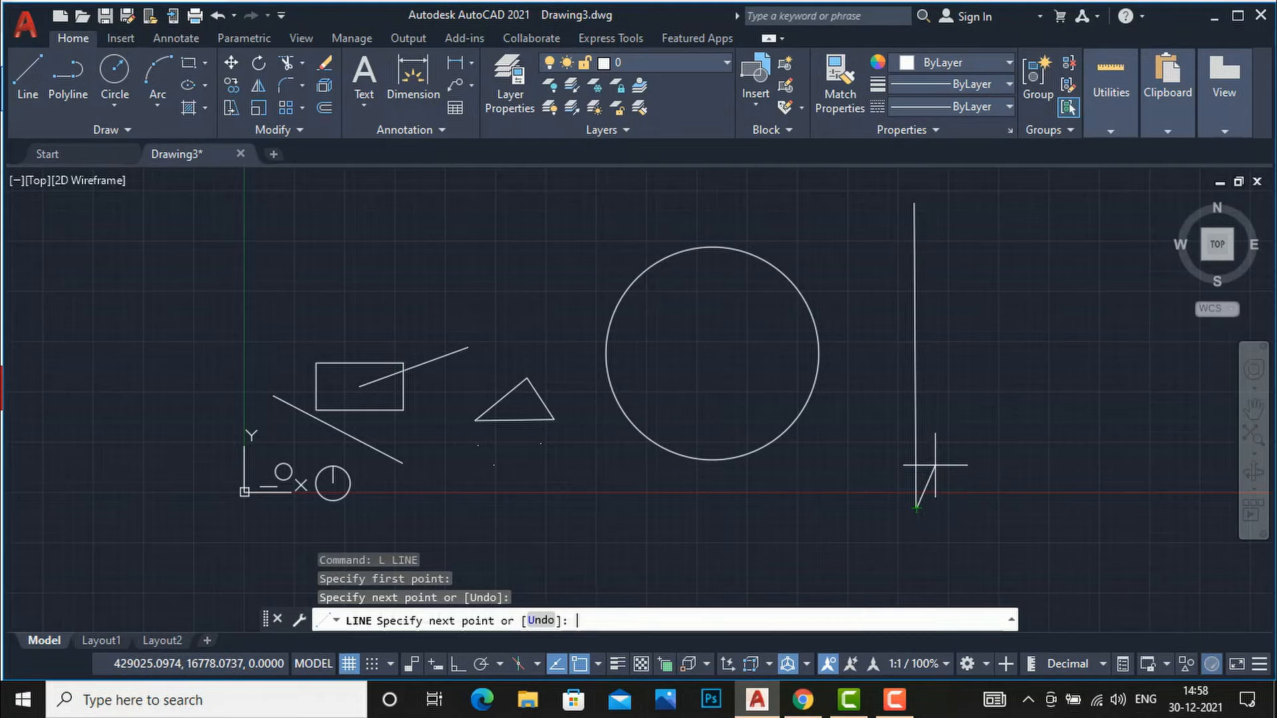
pyautogui.write('L')
pyautogui.press('Return')
pyautogui.press('Escape')
# - Draw a diagonal line crossing the nearly vertical line, running from its upper left to its lower right
pyautogui.write('L')
pyautogui.press('Return')
pyautogui.click(826, 242)
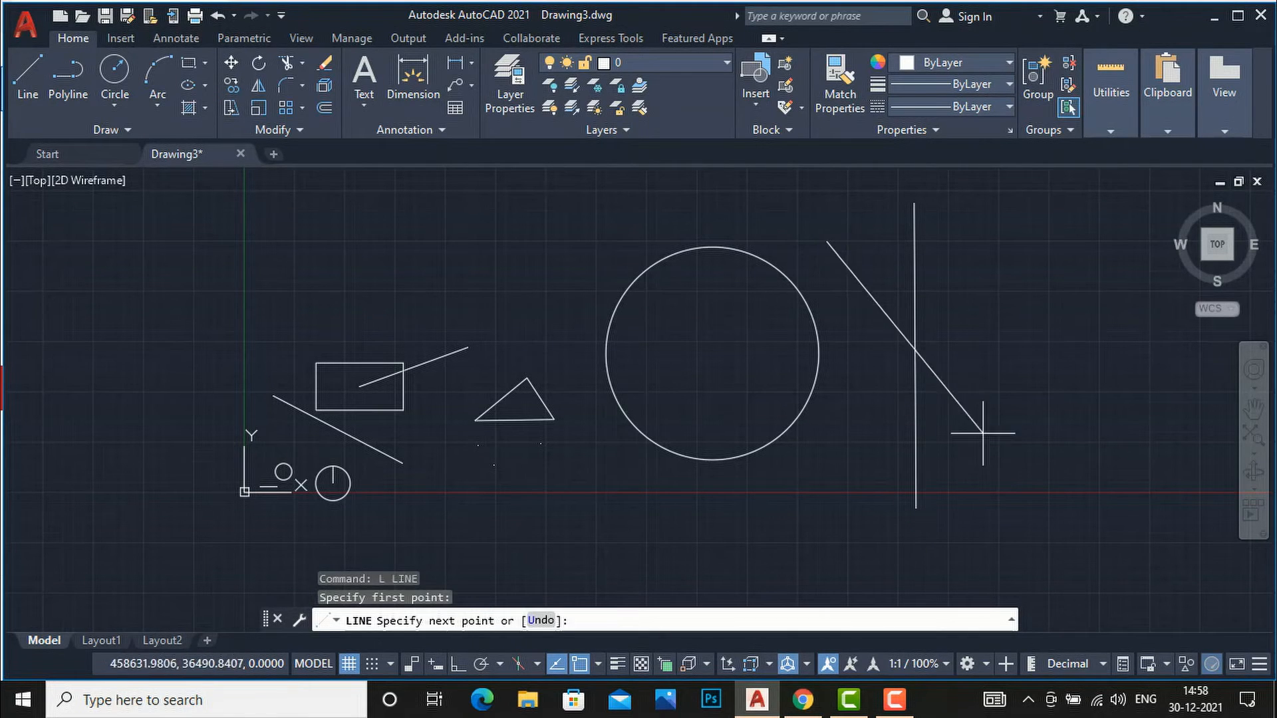
pyautogui.click(1037, 490)
pyautogui.press('Escape')
# - Draw two connected line segments starting at the intersection of the crossing lines, rising to the upper right and then sloping down
pyautogui.write('L')
pyautogui.press('Return')
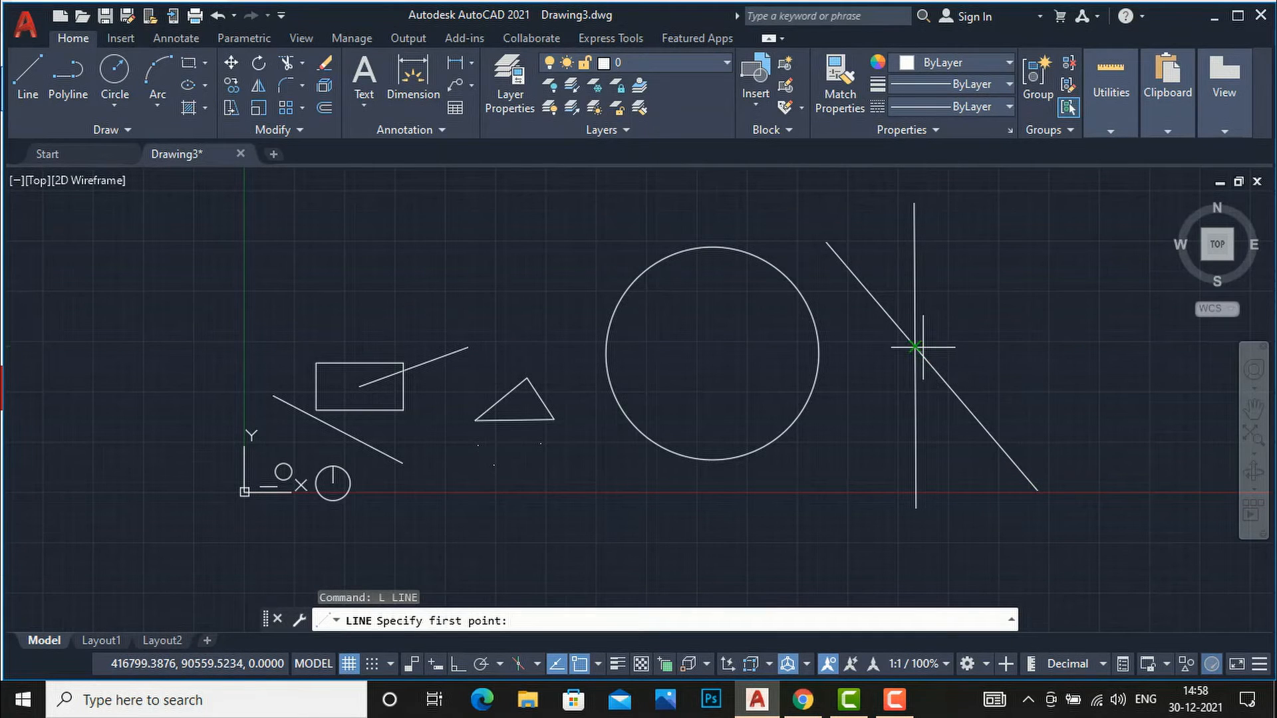
pyautogui.scroll(2, 915, 347)
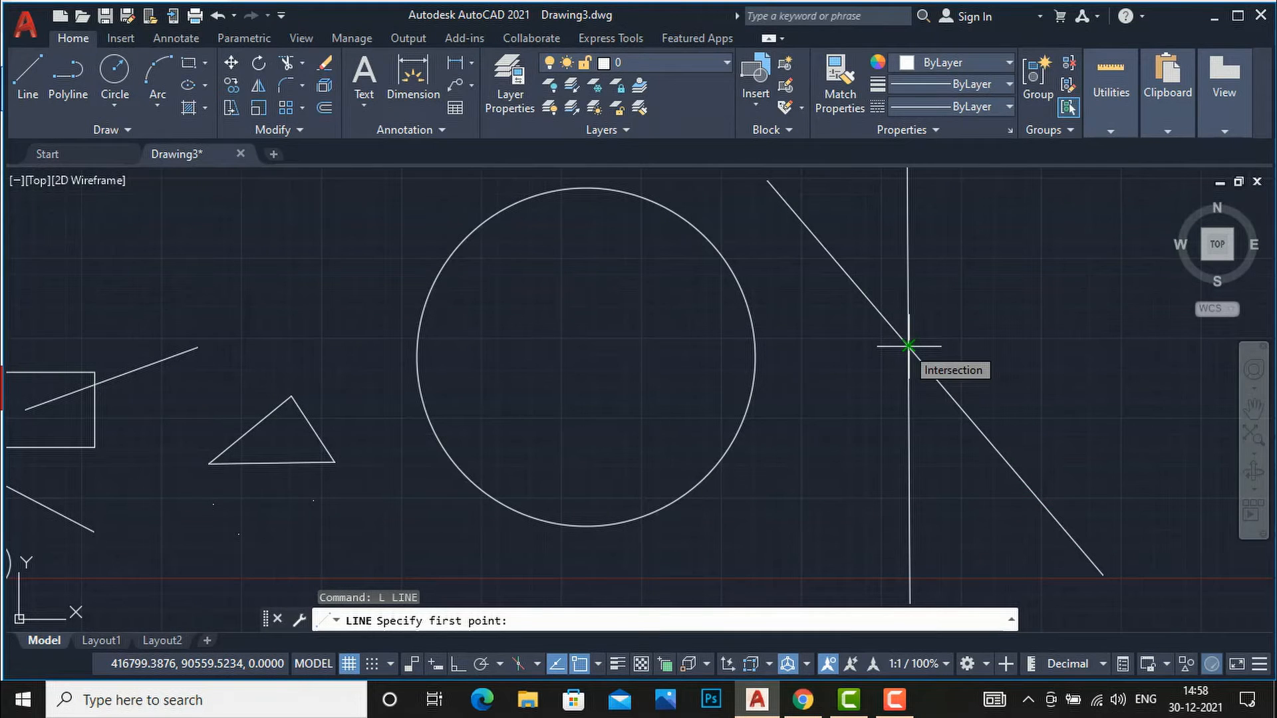
pyautogui.click(908, 345)
pyautogui.click(1021, 237)
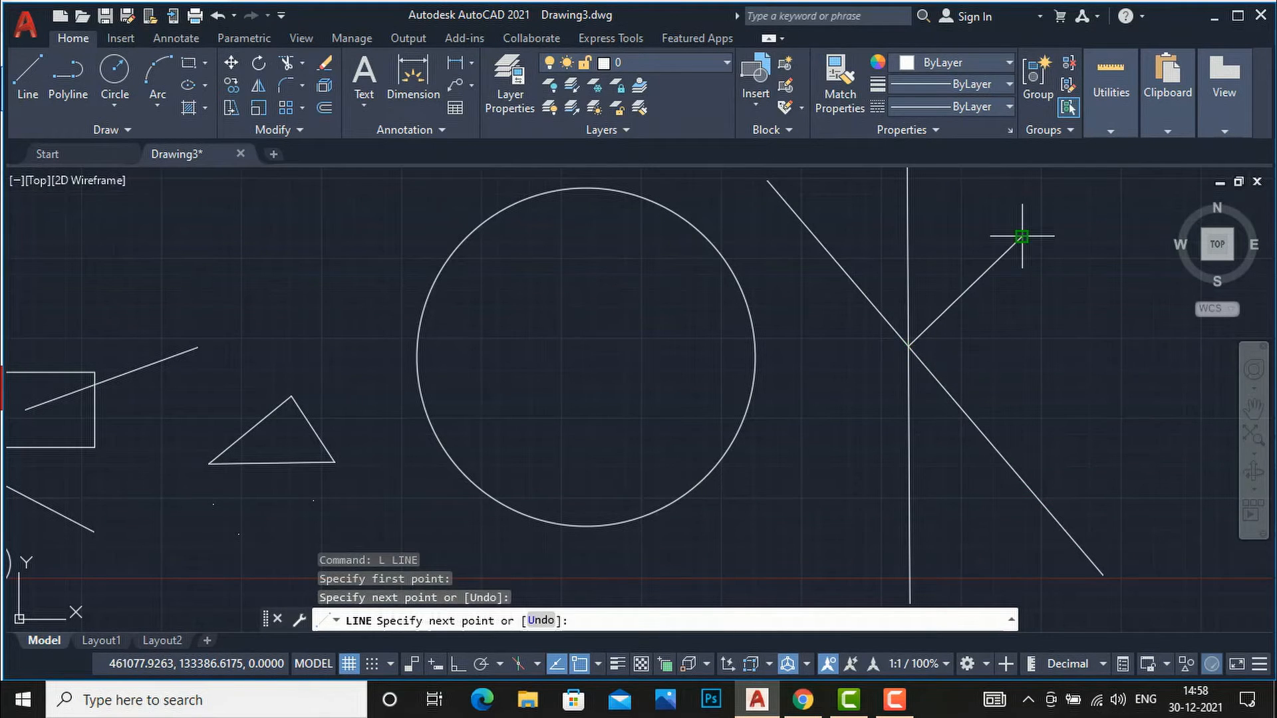
pyautogui.click(1108, 303)
pyautogui.press('Escape')
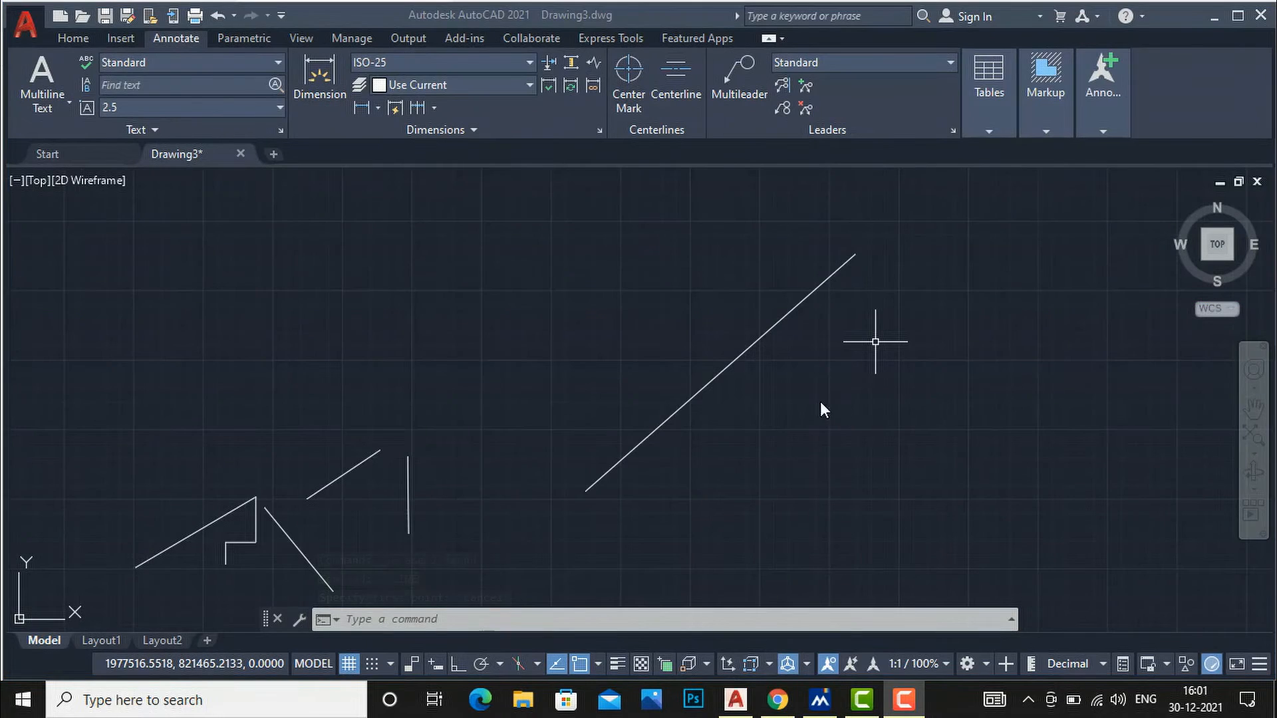
# - Review the Perpendicular mode among the object snap modes
pyautogui.click(598, 664)
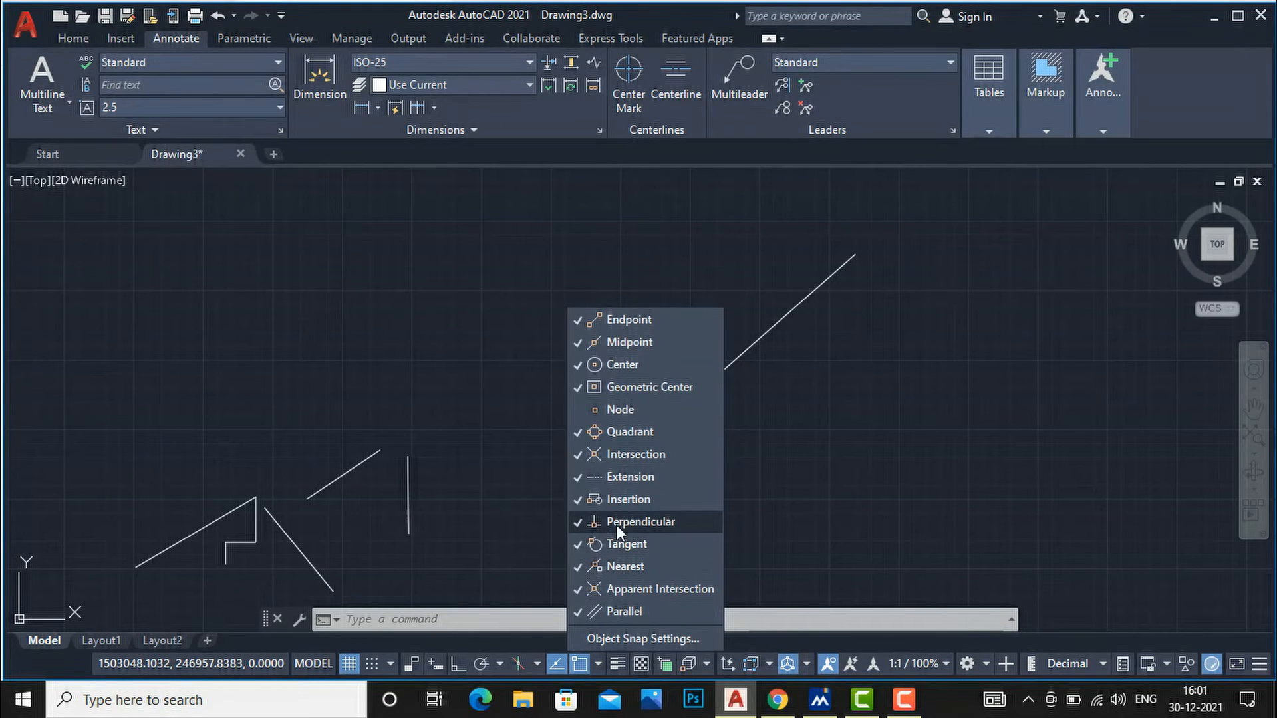
pyautogui.click(813, 492)
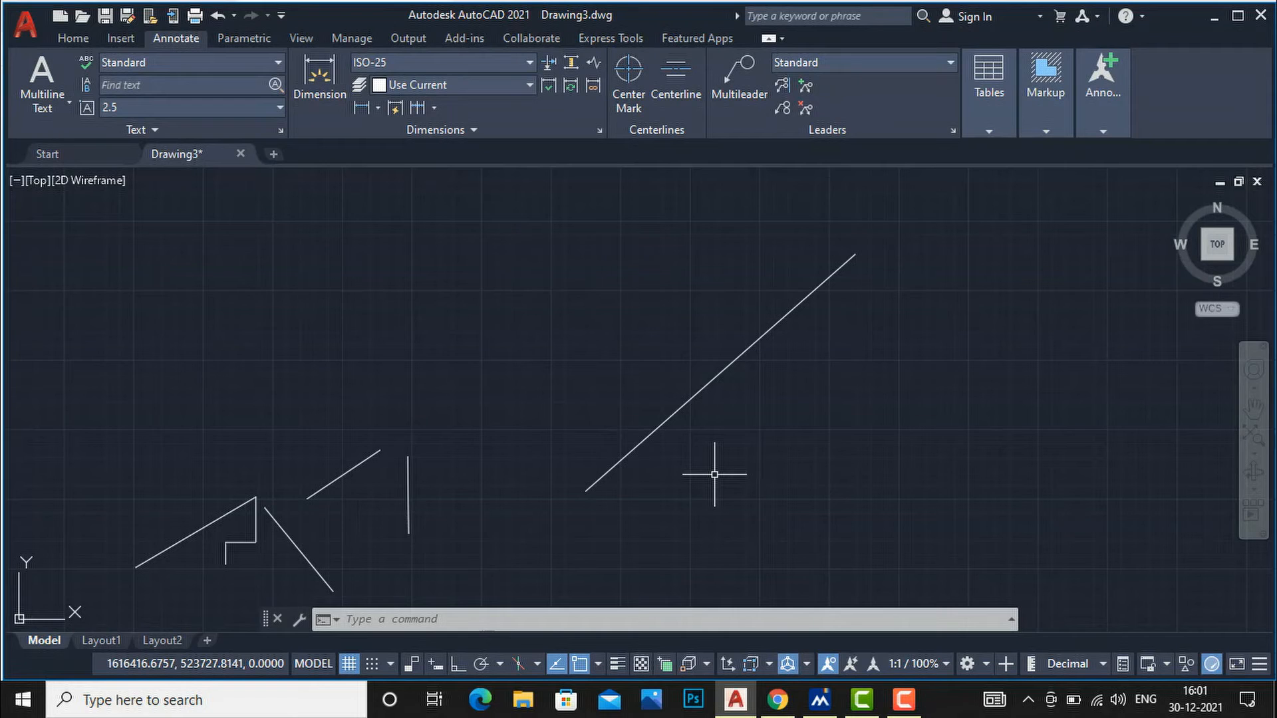
pyautogui.write('LENGTH')
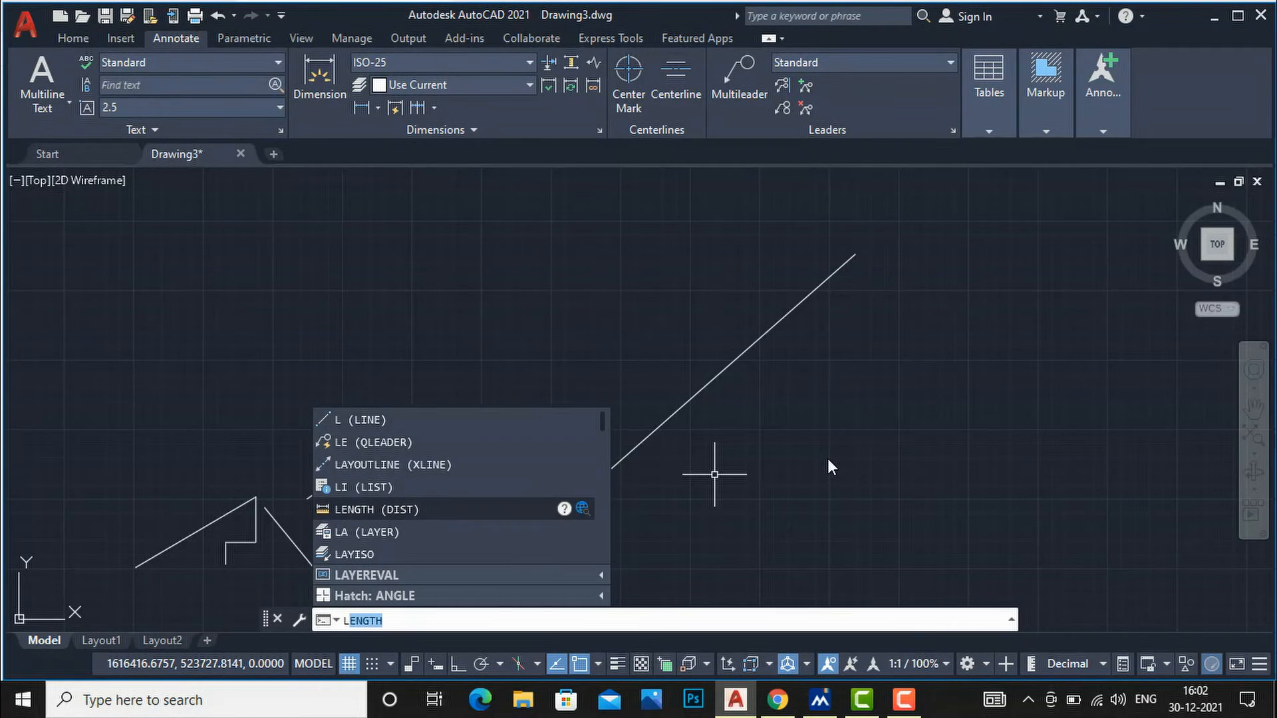
pyautogui.click(828, 459)
pyautogui.write('L')
pyautogui.press('Return')
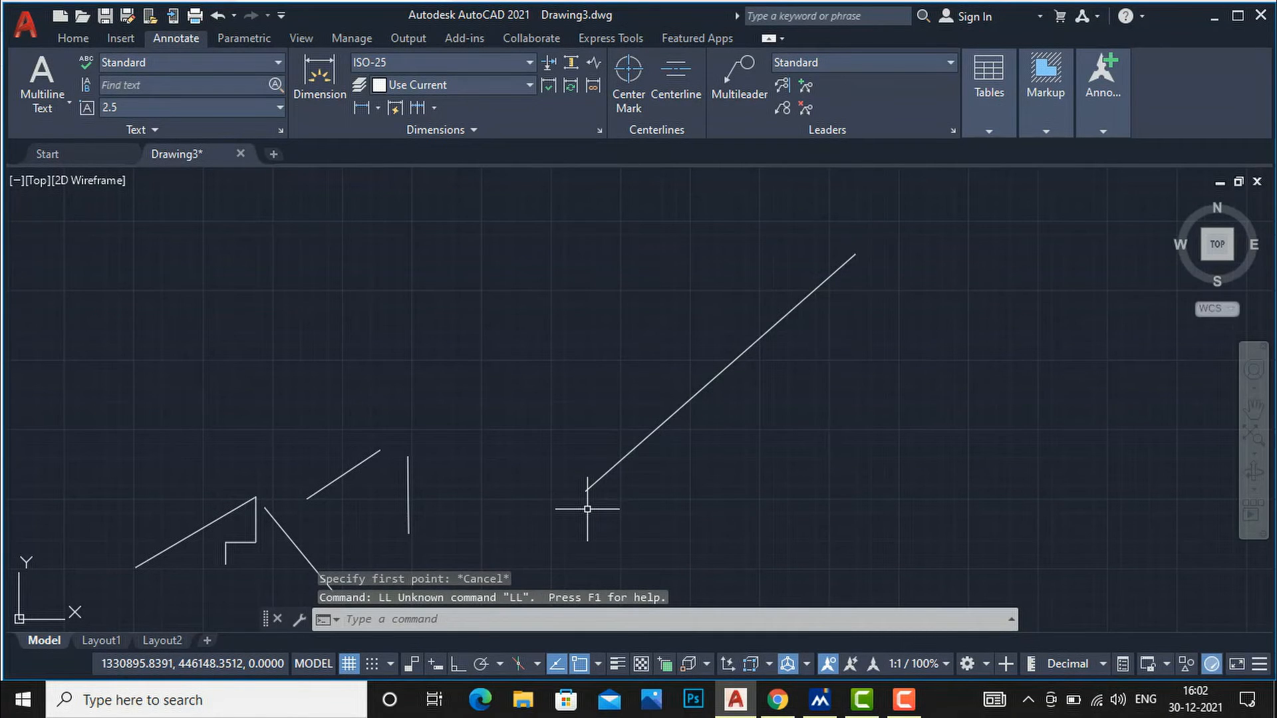
# - Draw a line about 335,916 units long from the long diagonal line's lower endpoint, perpendicular to it at 131°
pyautogui.write('L')
pyautogui.press('Return')
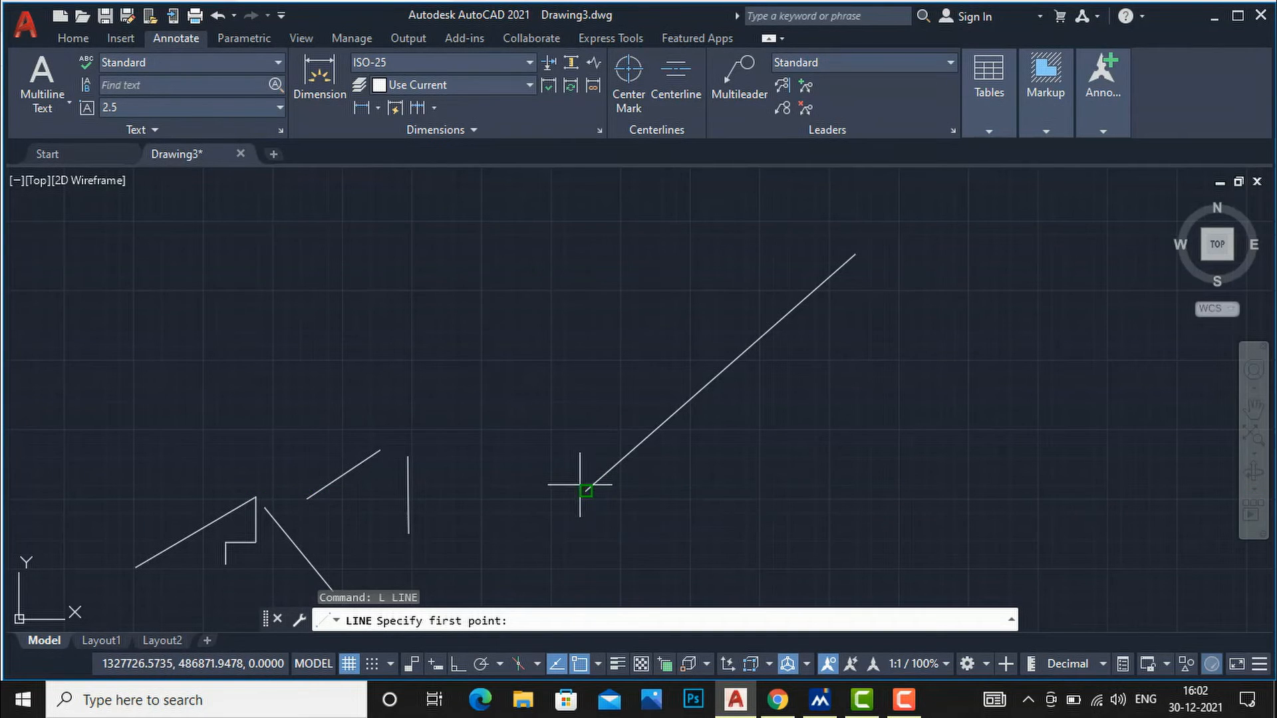
pyautogui.click(585, 490)
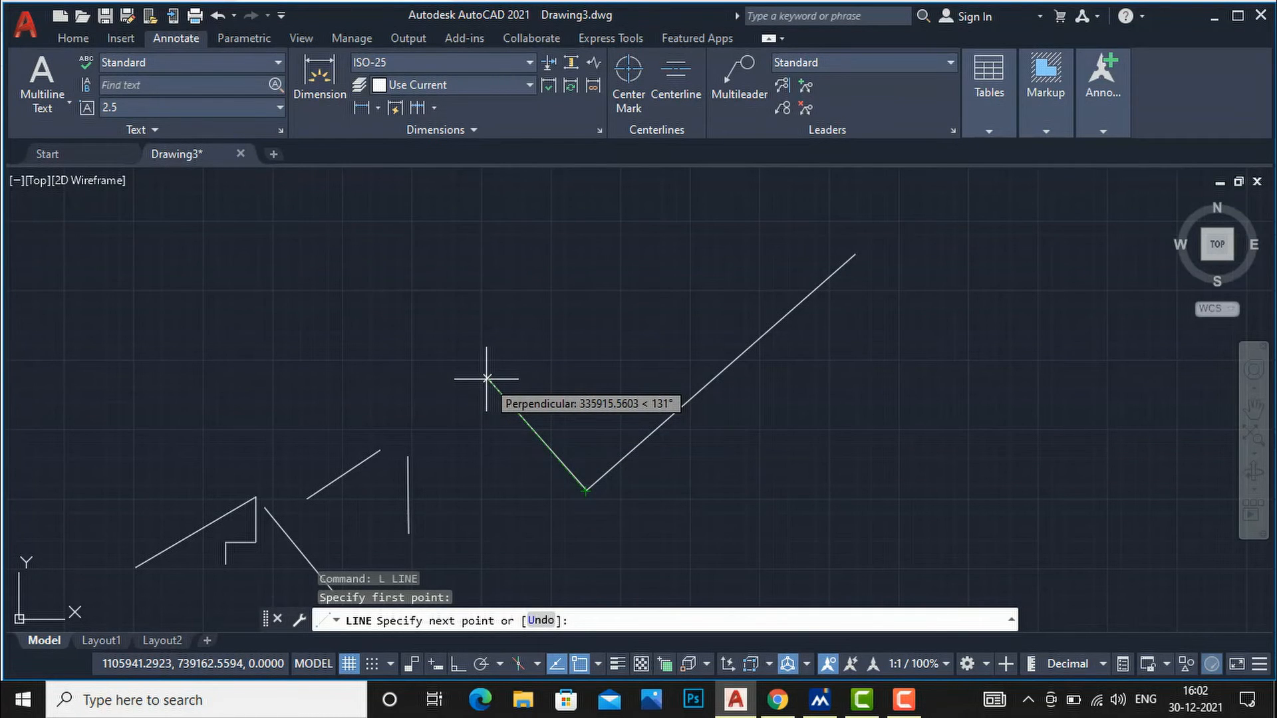
pyautogui.click(487, 378)
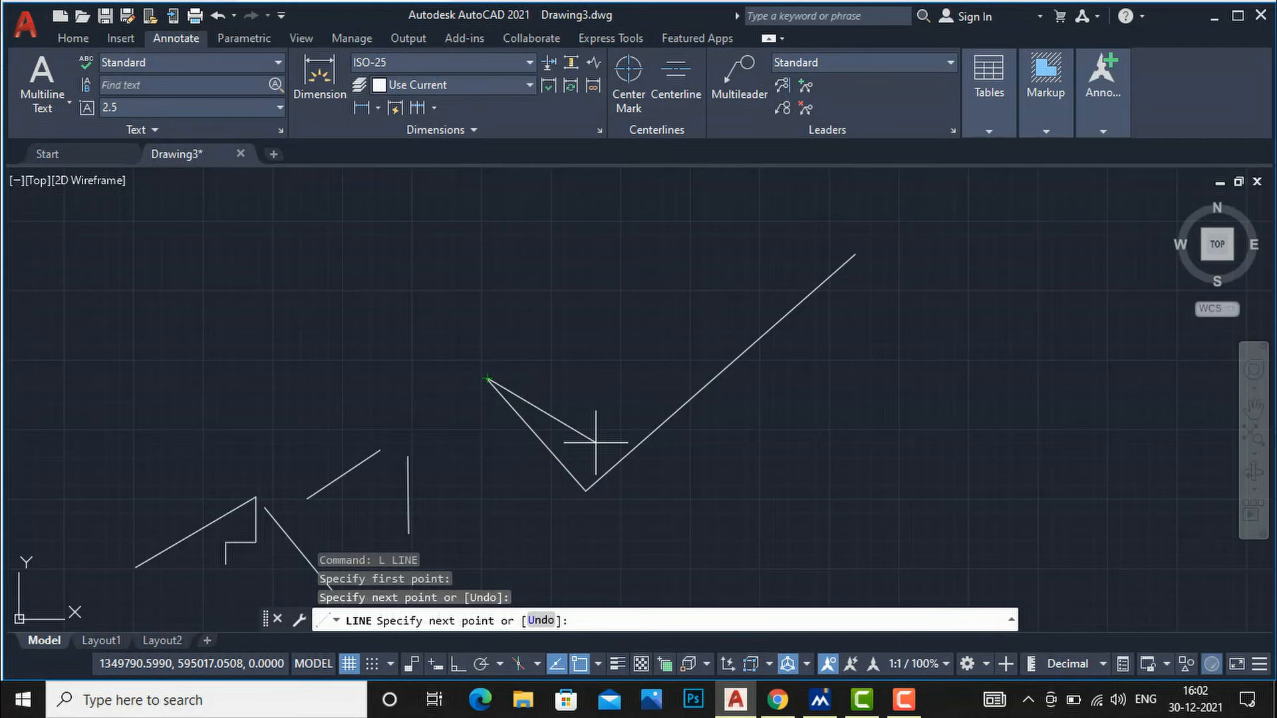
pyautogui.press('Escape')
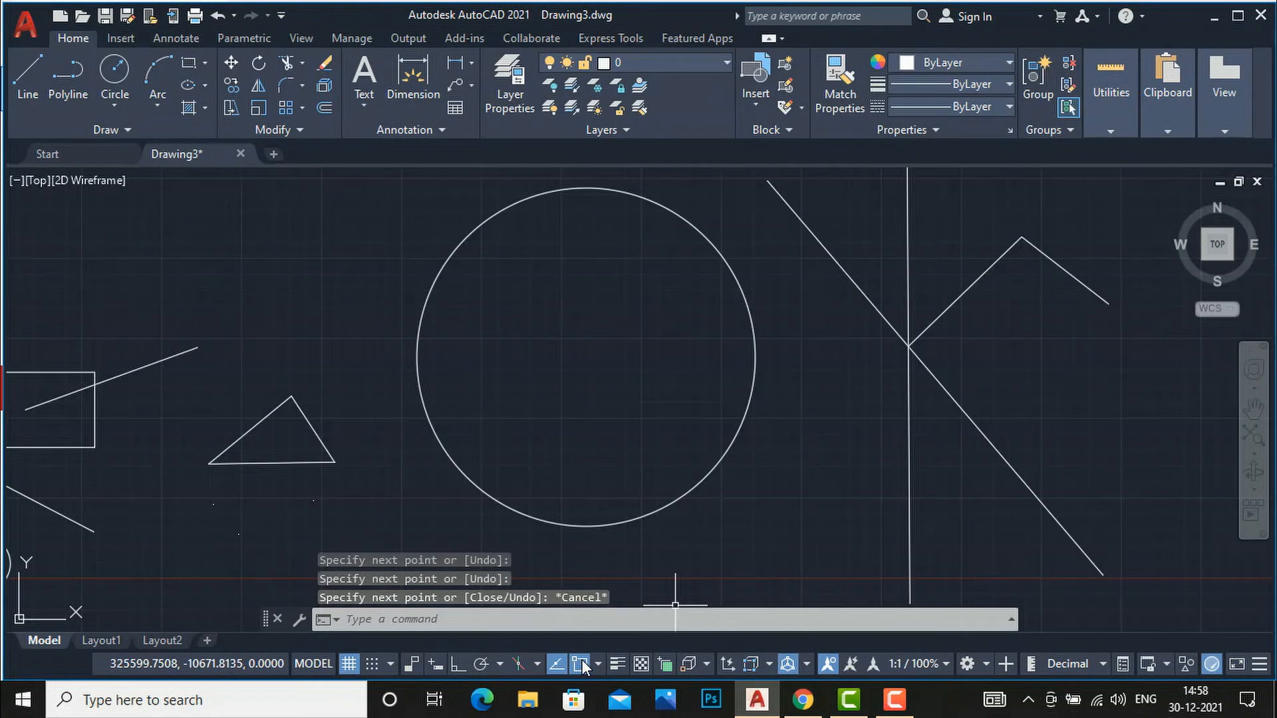
# - Review the Extension snap mode, then draw a gently rising line in the empty area above the large circle
pyautogui.rightClick(581, 659)
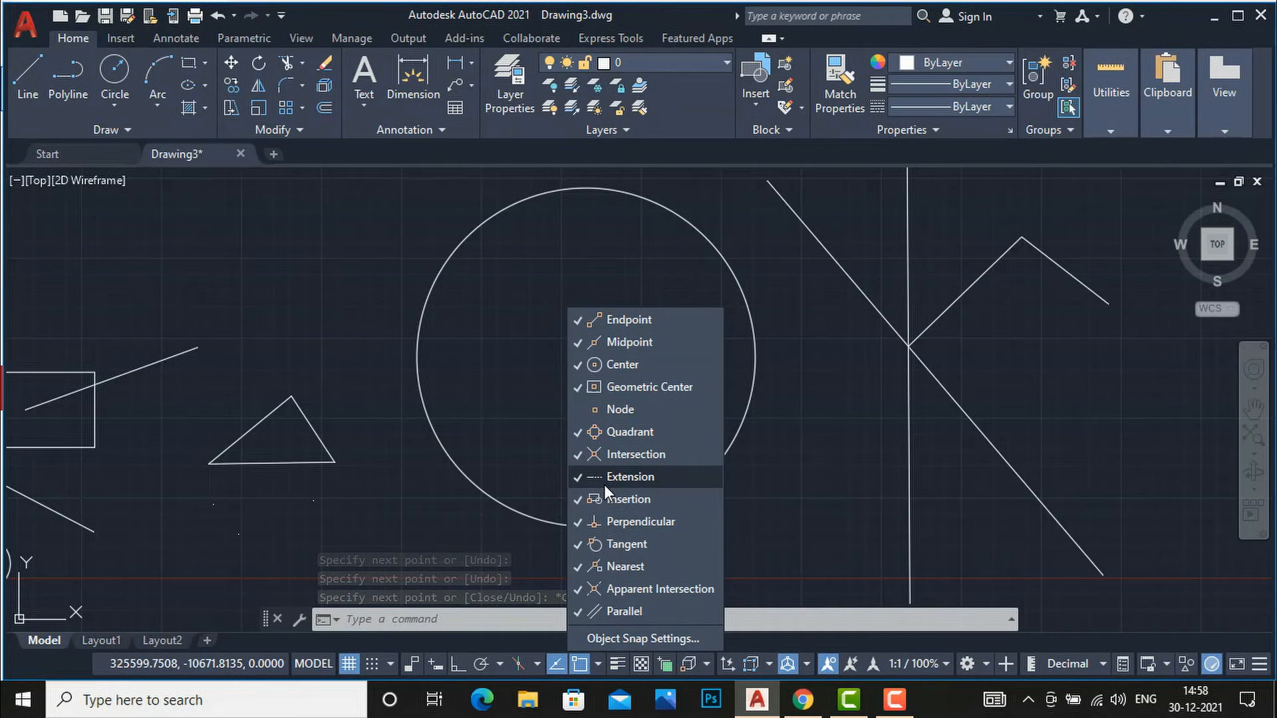
pyautogui.press('Escape')
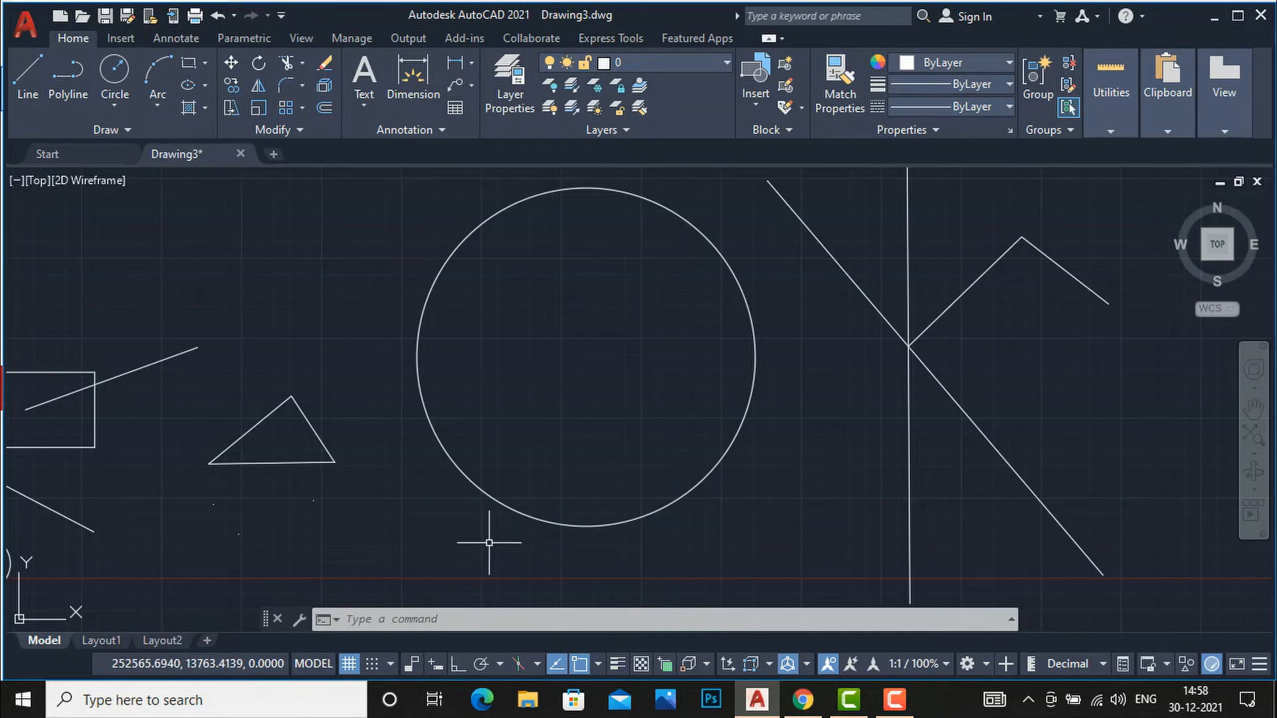
pyautogui.scroll(-4, 490, 552)
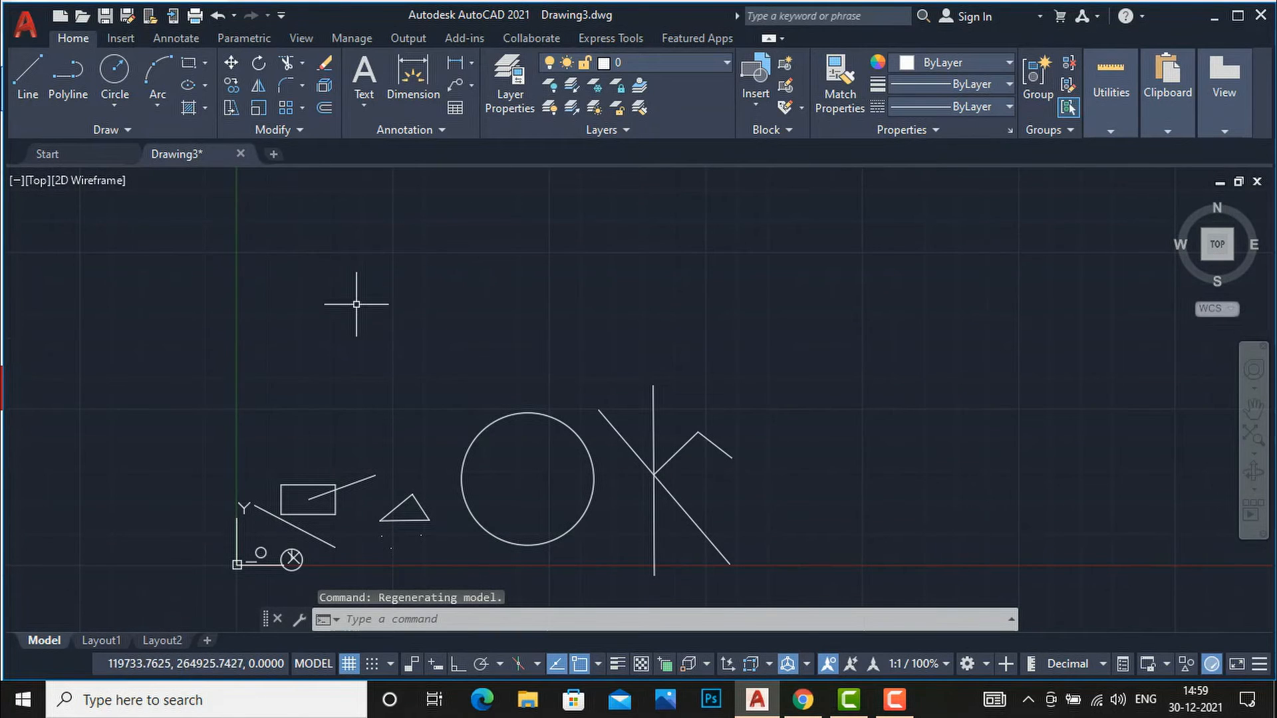
pyautogui.write('l')
pyautogui.press('Return')
pyautogui.click(429, 328)
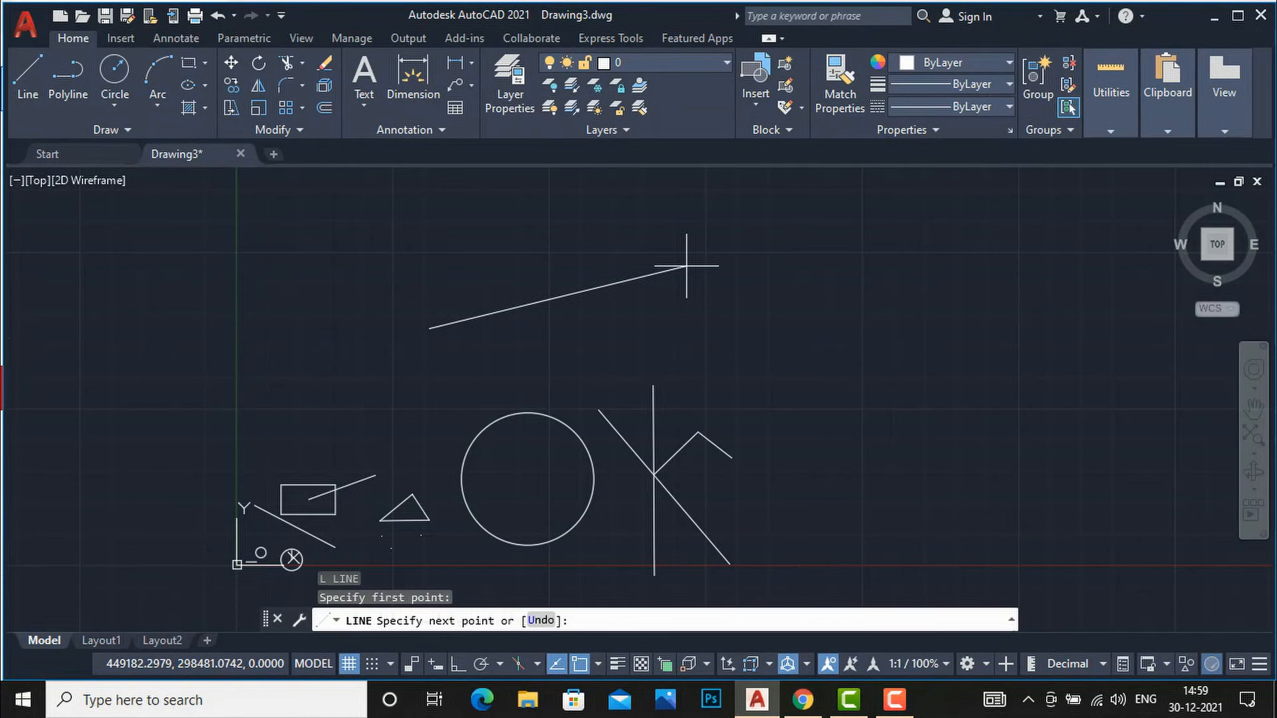
pyautogui.click(688, 264)
pyautogui.press('Escape')
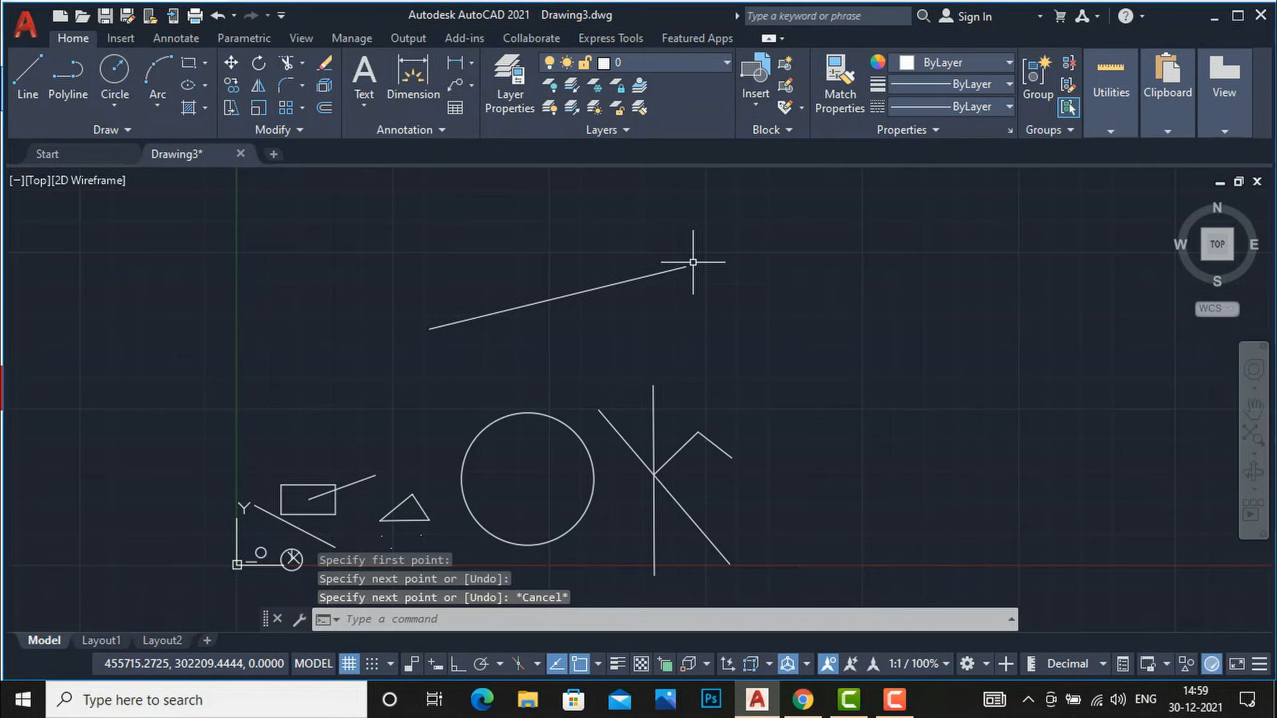
# - Lengthen the gently rising line with a second line from its upper right endpoint, following the Extension snap at 14°
pyautogui.write('l')
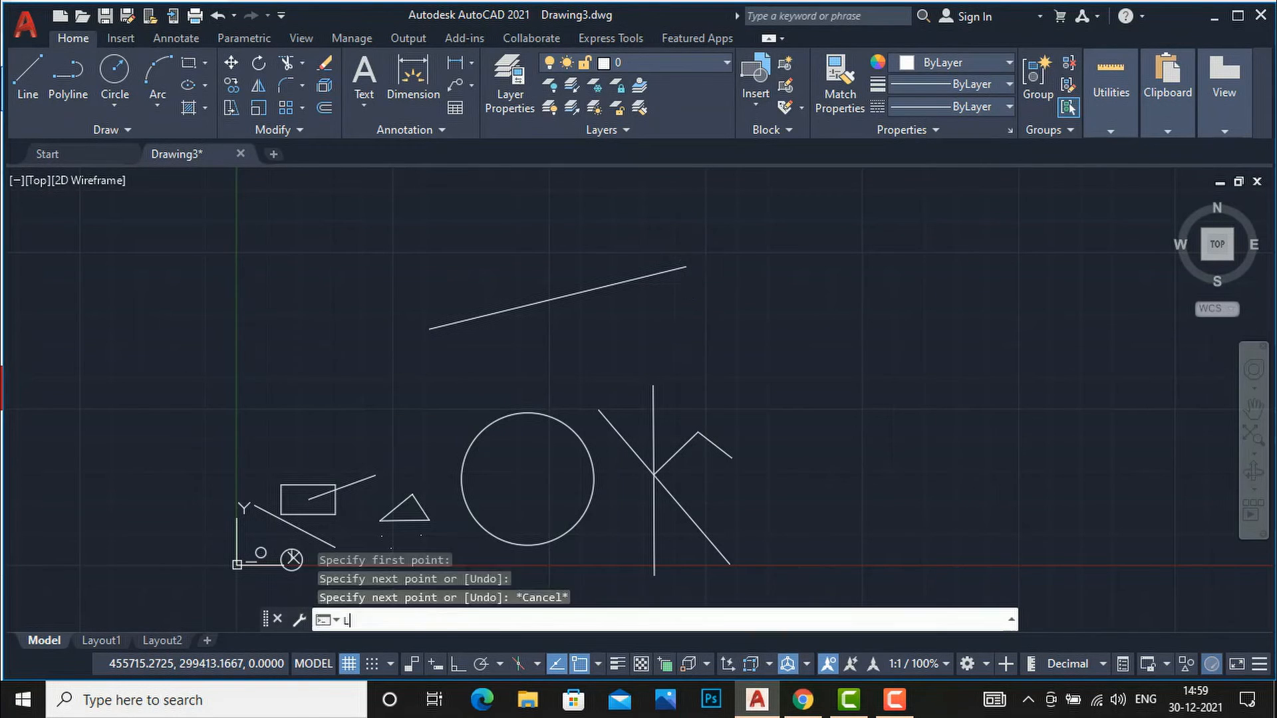
pyautogui.press('Return')
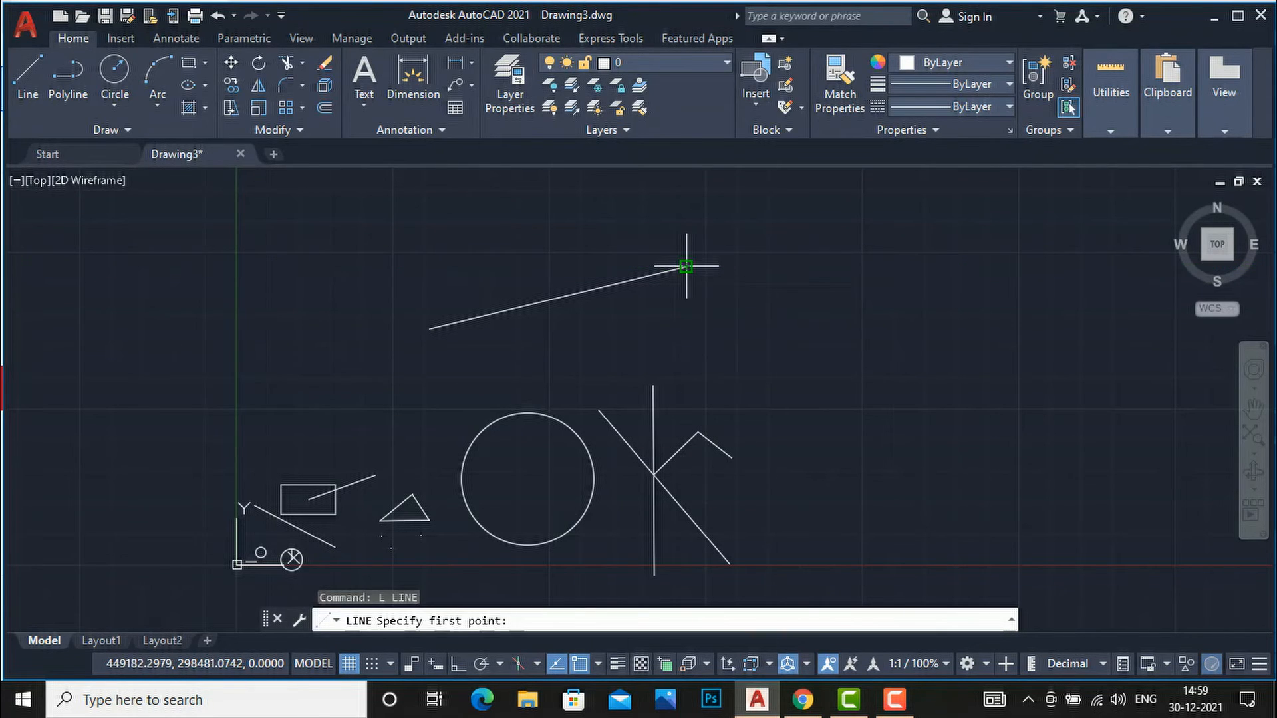
pyautogui.click(687, 266)
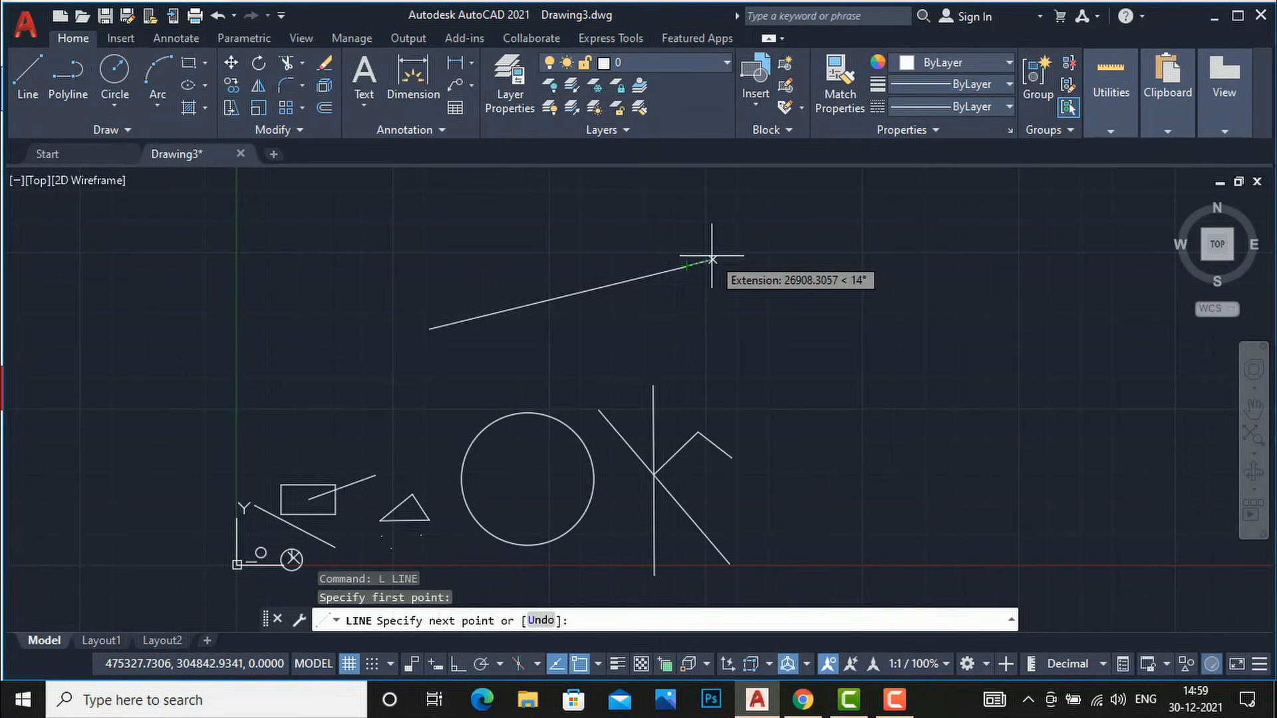
pyautogui.scroll(4, 723, 255)
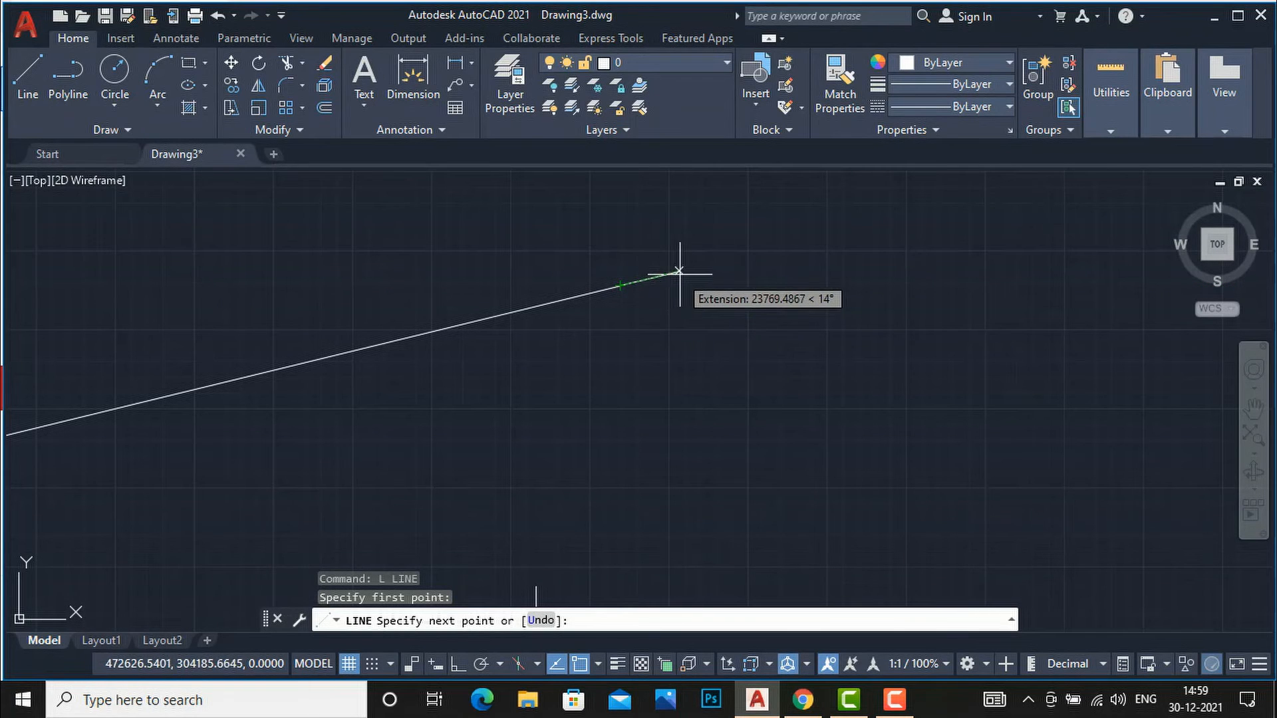
pyautogui.click(769, 249)
pyautogui.press('Escape')
pyautogui.scroll(-3, 665, 286)
pyautogui.scroll(2, 721, 307)
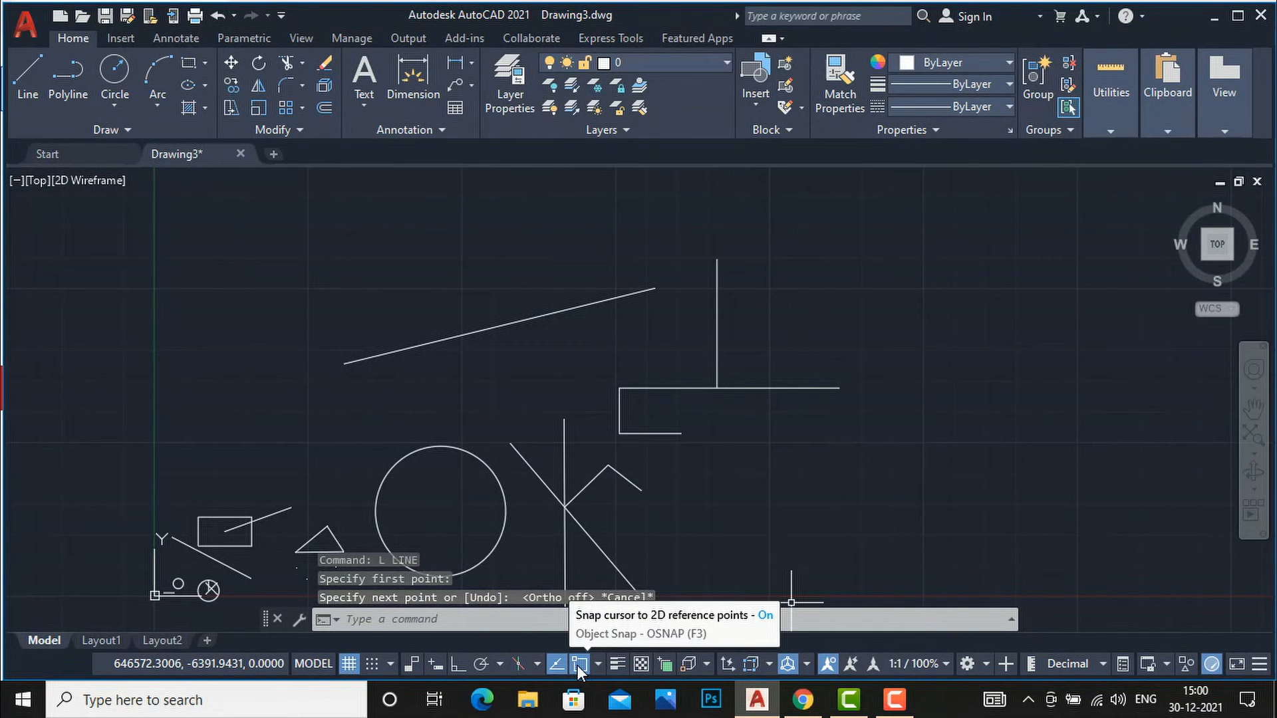
# - Review the Tangent snap mode, then draw a circle in the empty area to the right of the stepped lines
pyautogui.rightClick(577, 664)
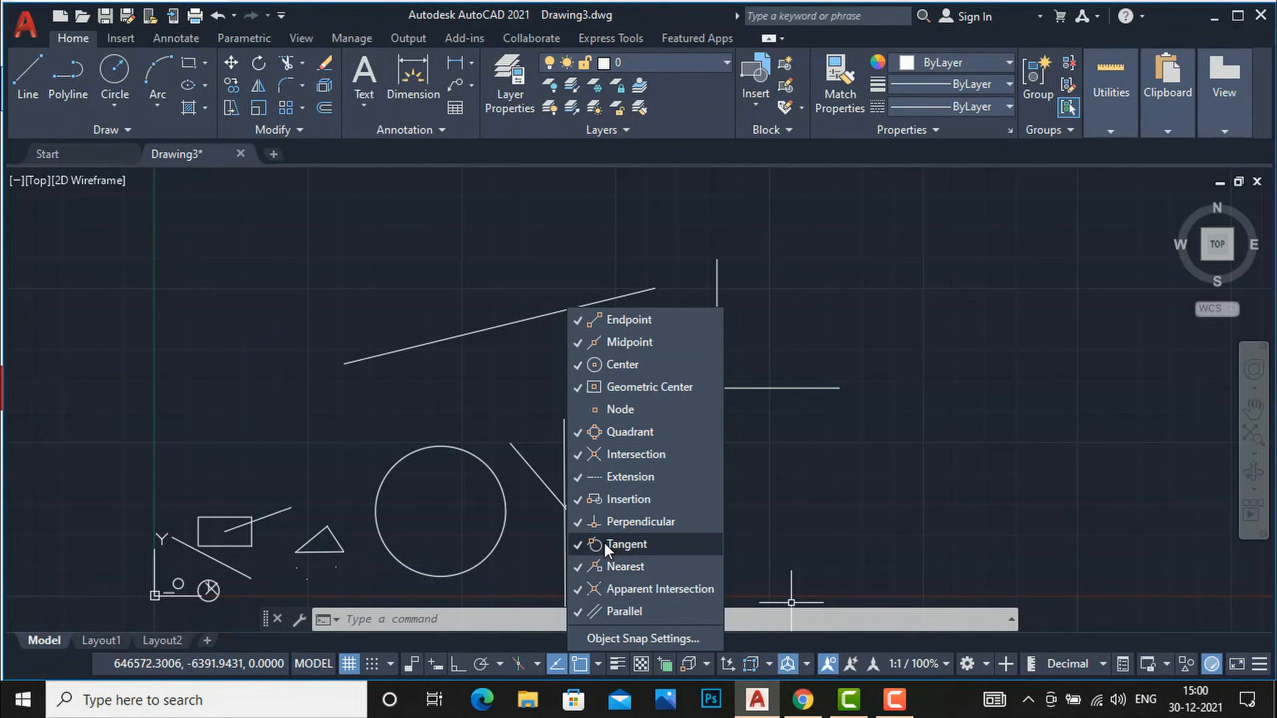
pyautogui.click(413, 426)
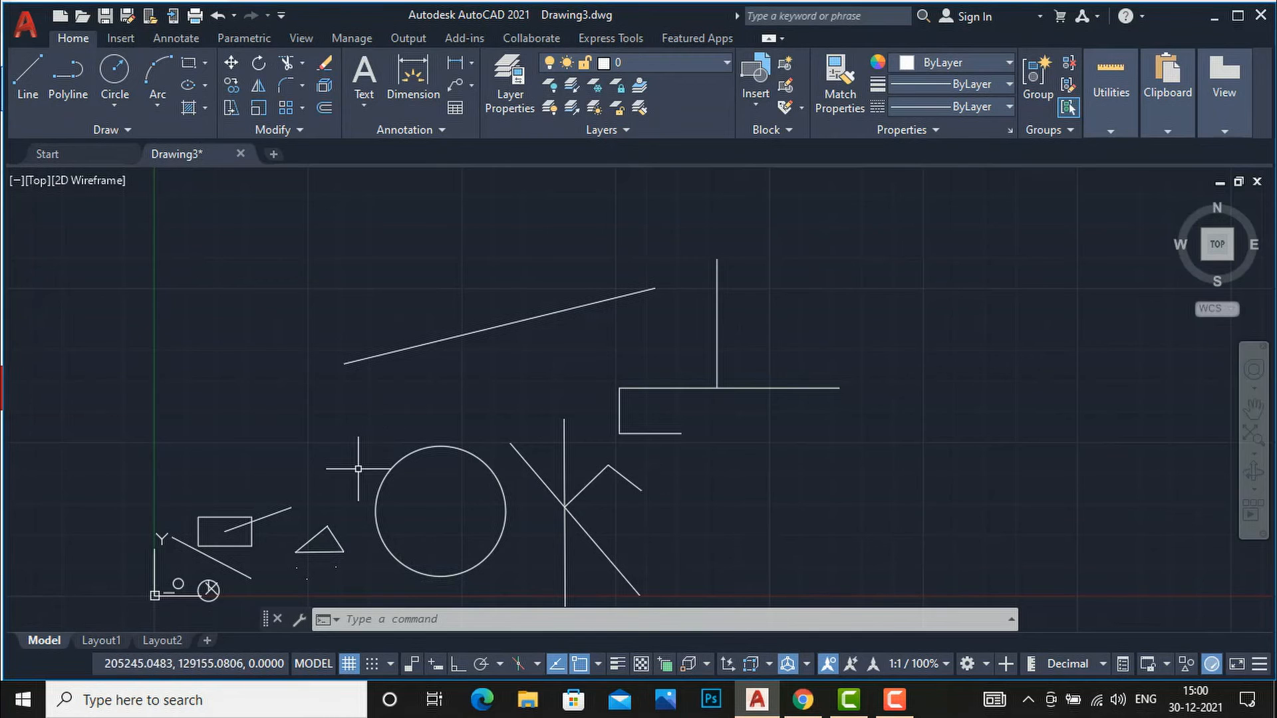
pyautogui.click(117, 66)
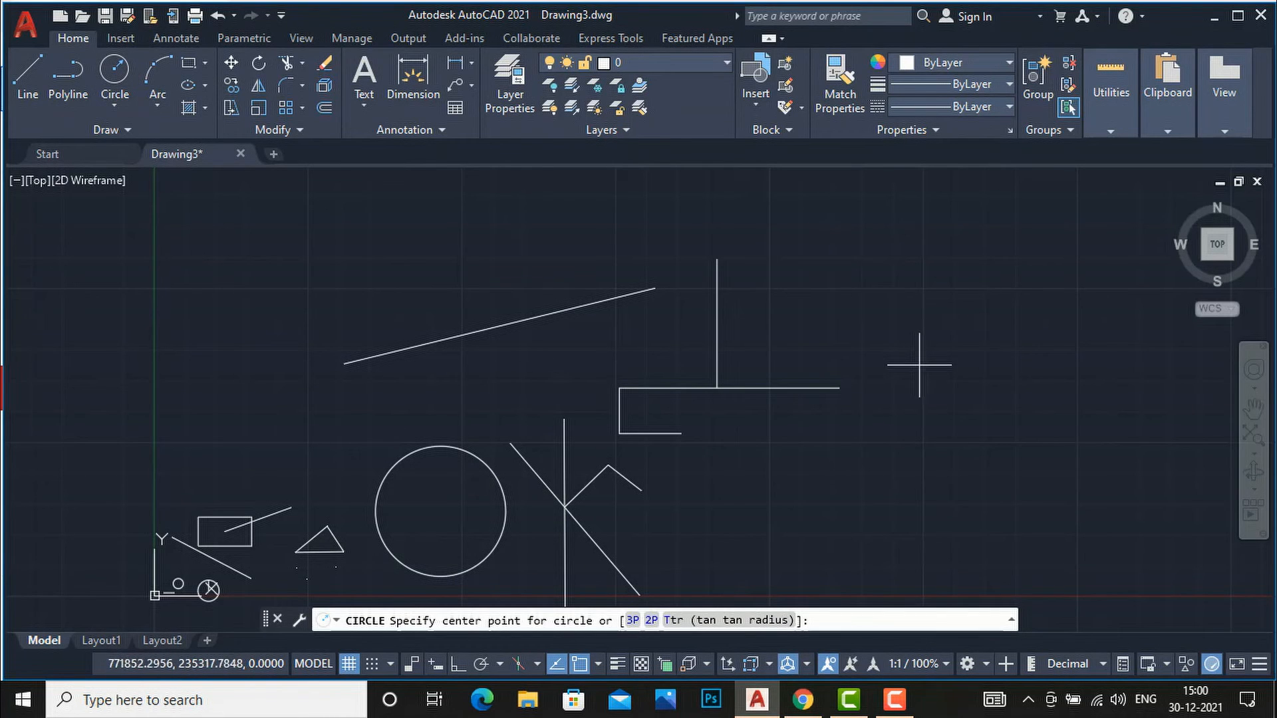
pyautogui.scroll(2, 1049, 490)
pyautogui.click(977, 489)
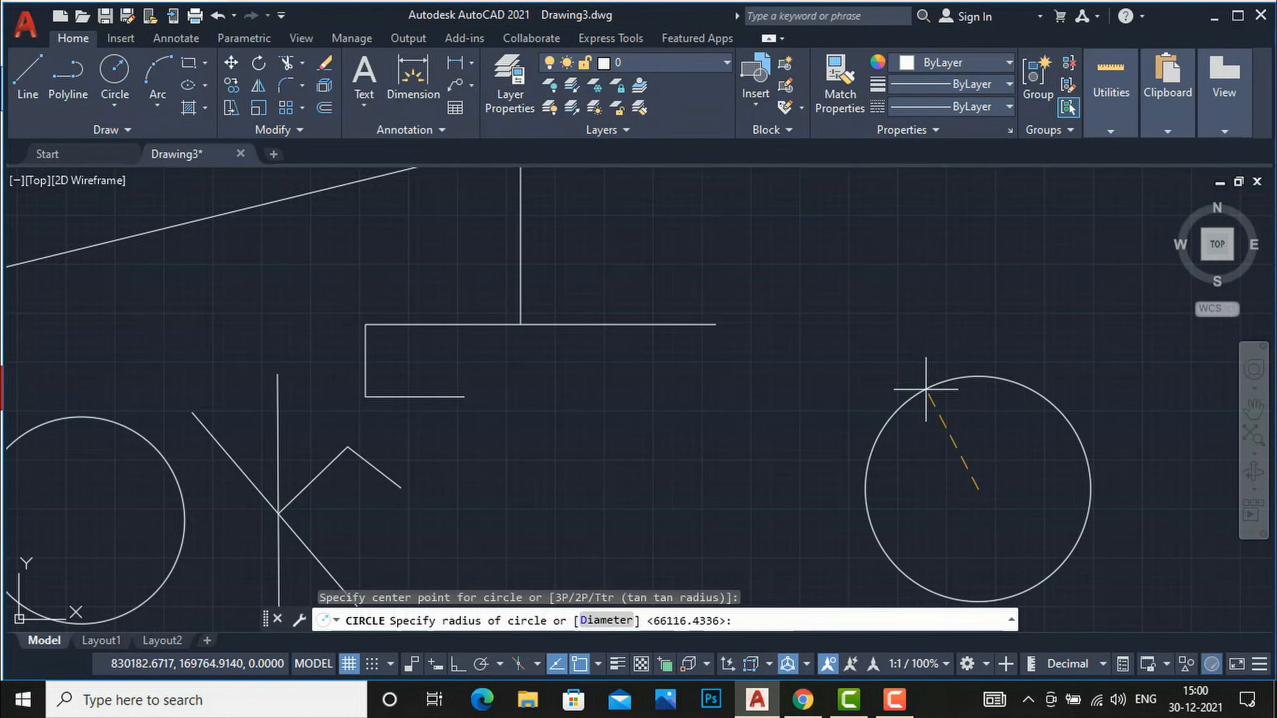
pyautogui.click(931, 379)
# - Draw a line from the circle's upper left, tangent to its top, continuing about 89,720 units past the tangent point at 8°
pyautogui.write('l')
pyautogui.press('Return')
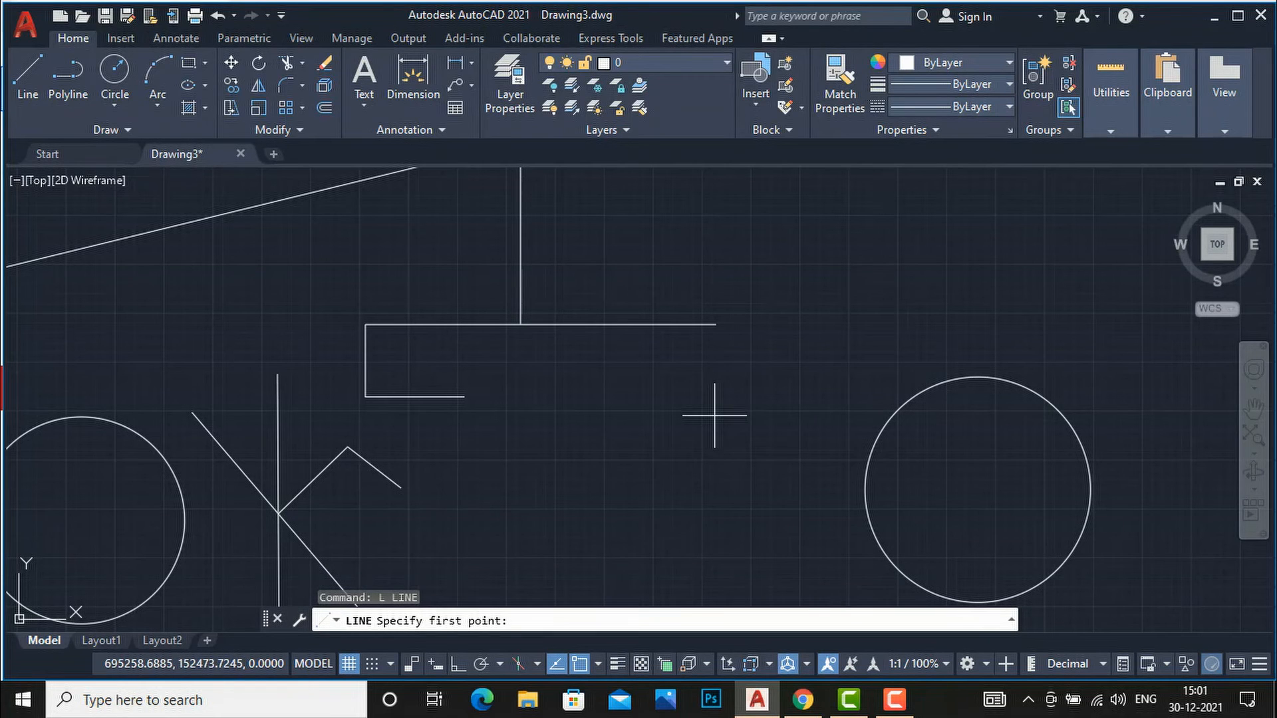
pyautogui.click(711, 413)
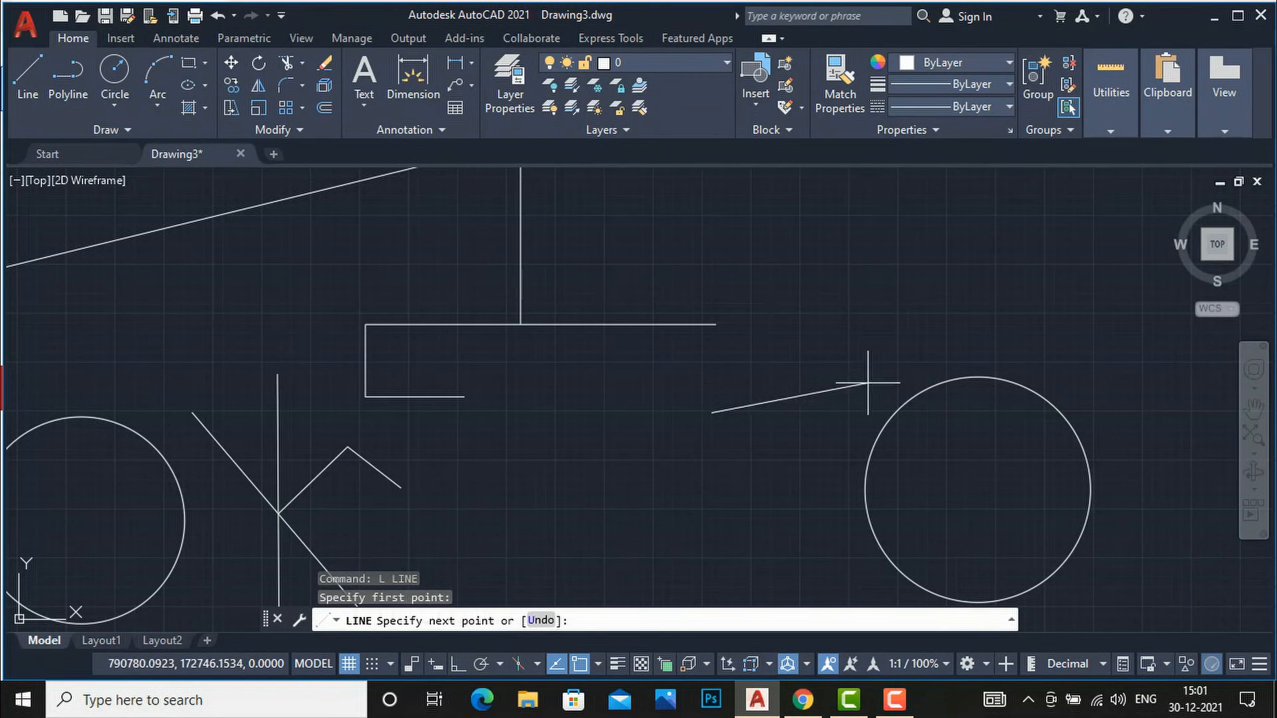
pyautogui.click(962, 377)
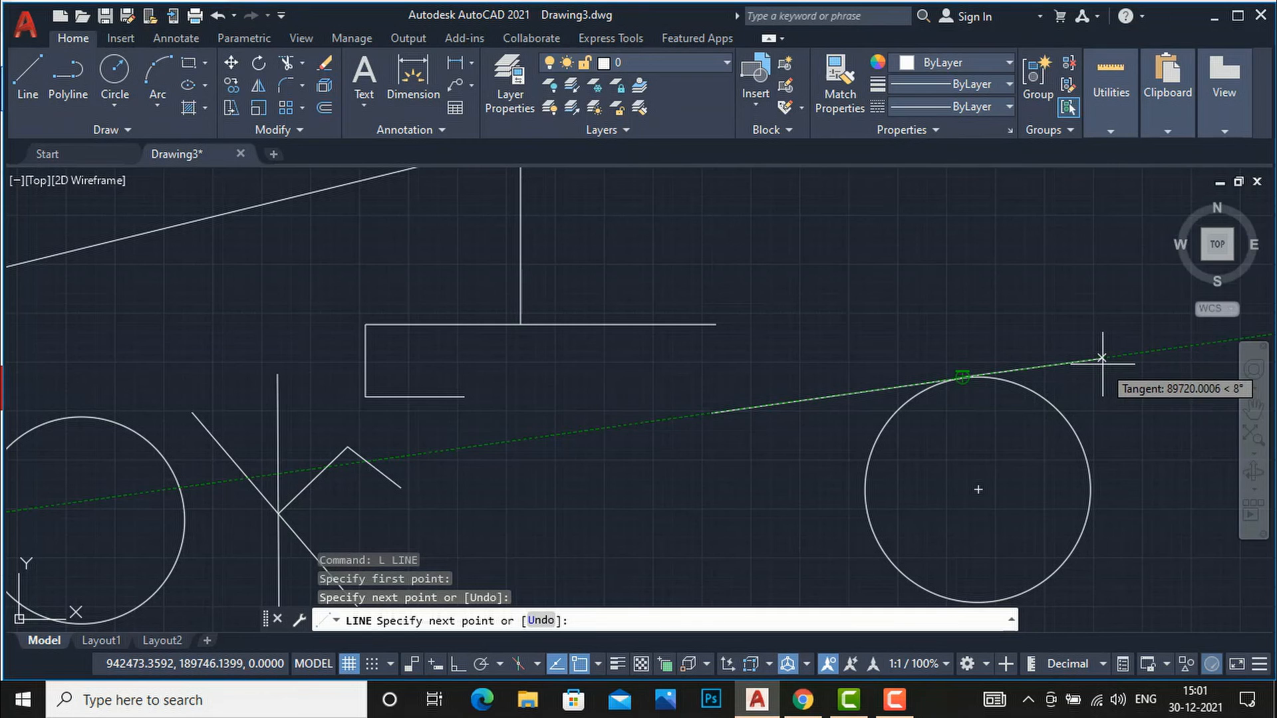
pyautogui.click(1101, 358)
pyautogui.press('Escape')
pyautogui.press('Escape')
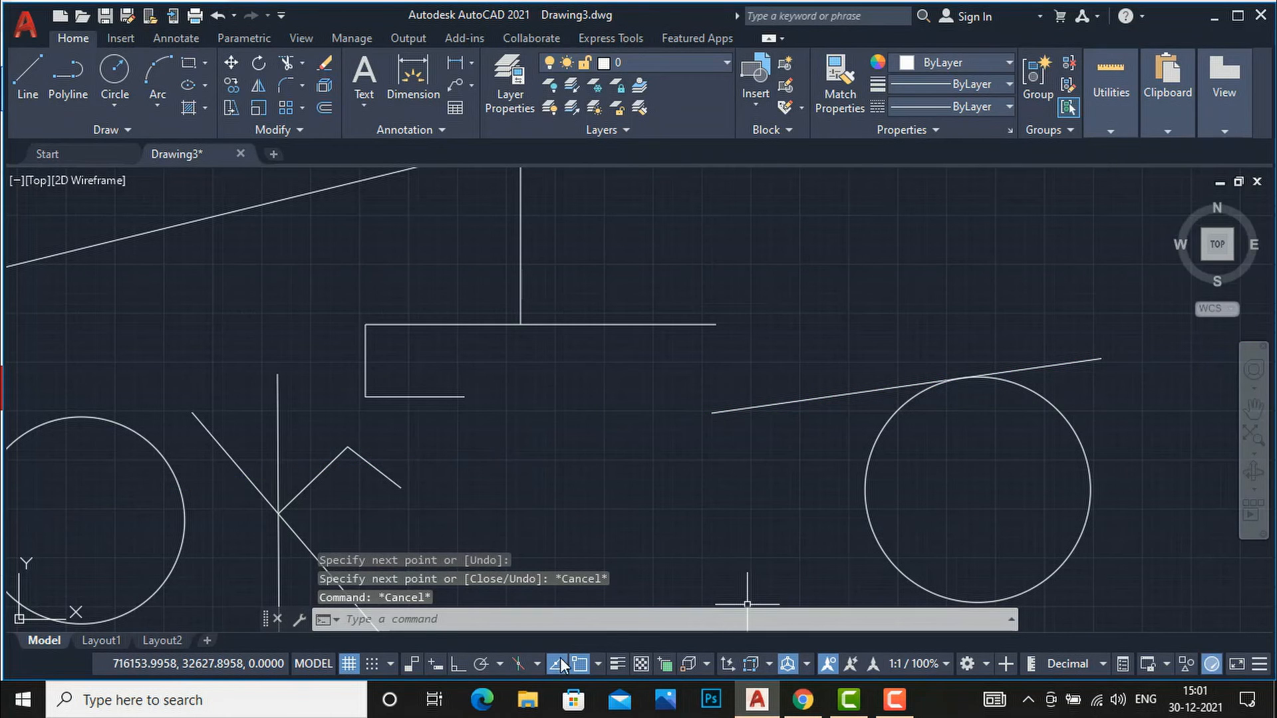
# - Review the Nearest snap mode, then draw a line from left of the new circle to a tangent point on its lower left
pyautogui.rightClick(580, 663)
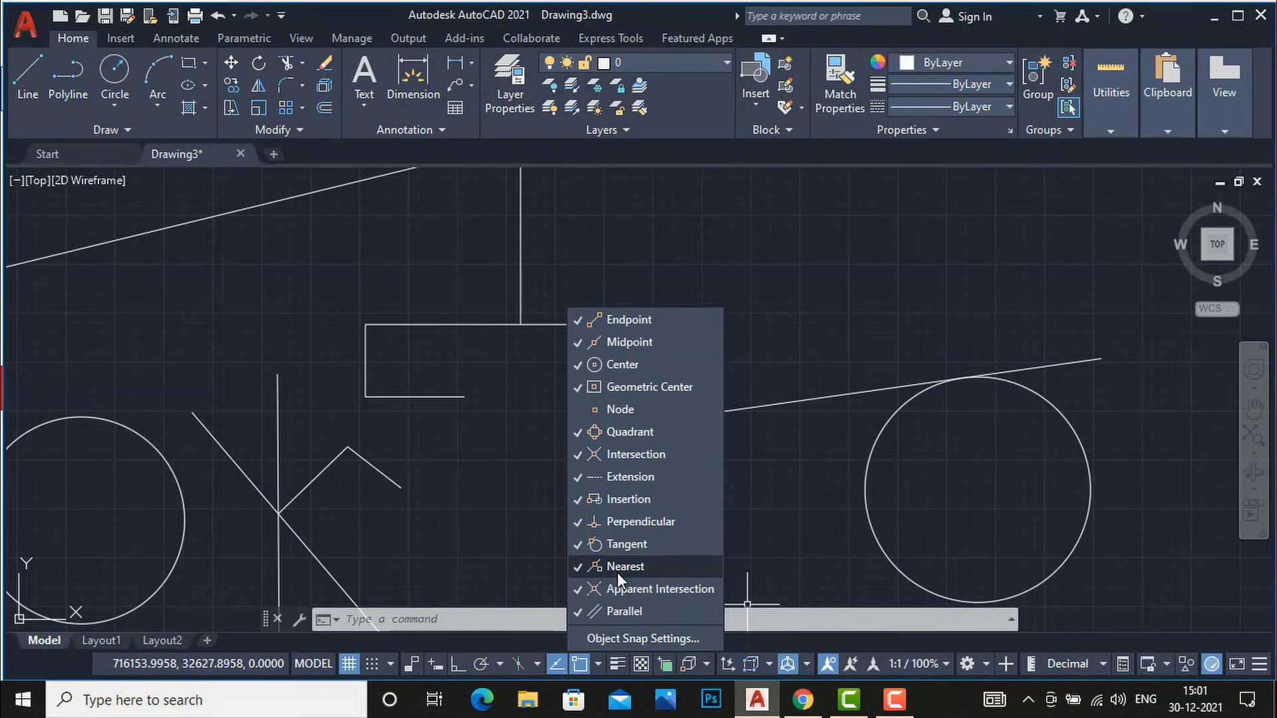
pyautogui.press('Escape')
pyautogui.press('Escape')
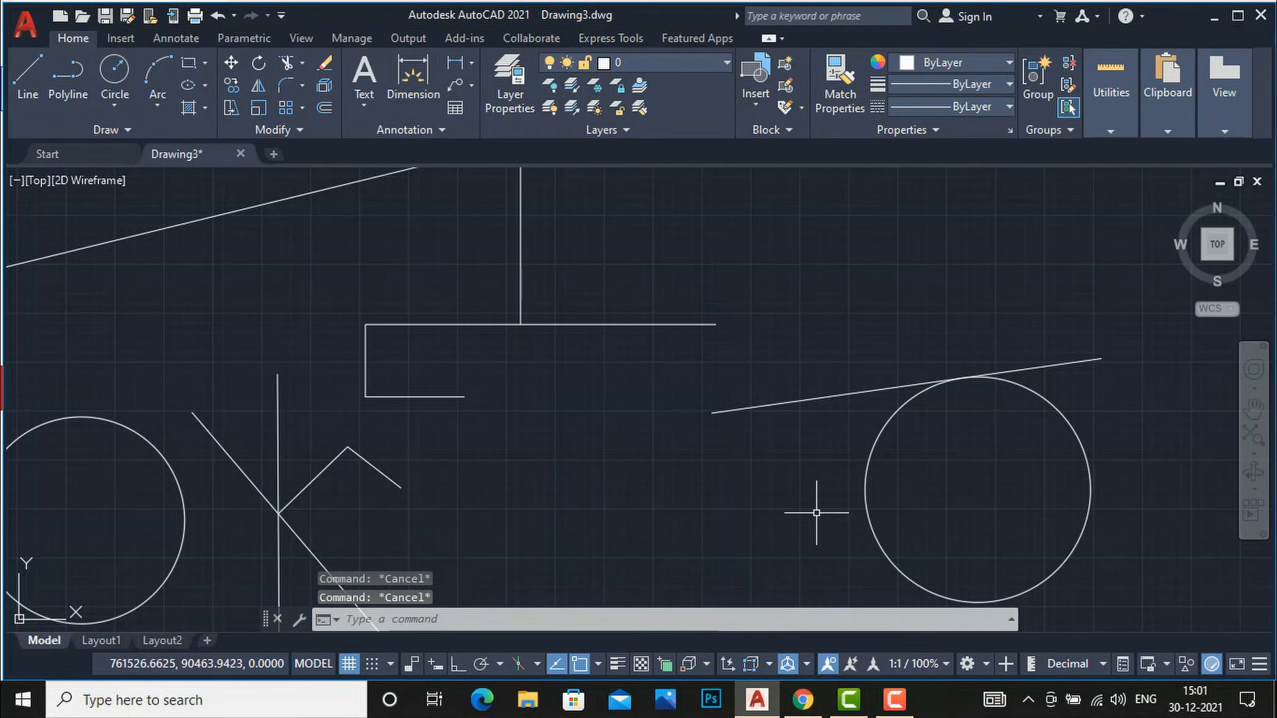
pyautogui.write('l')
pyautogui.press('Return')
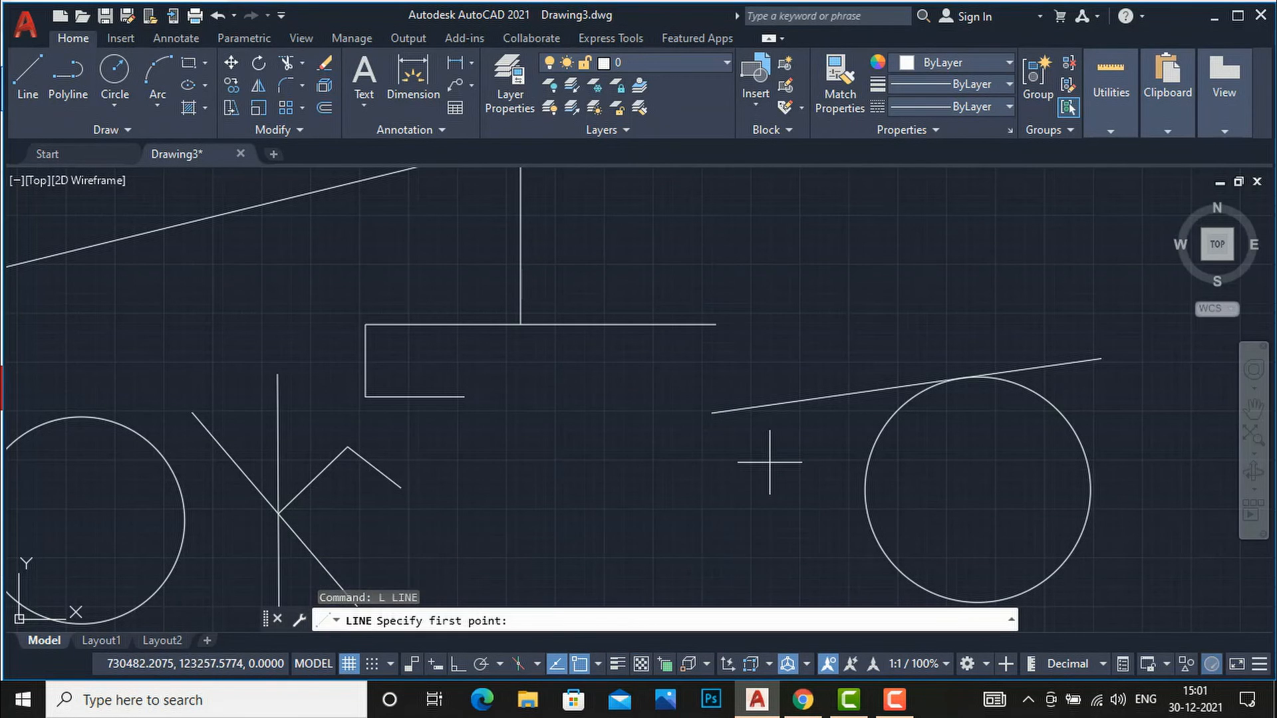
pyautogui.click(770, 462)
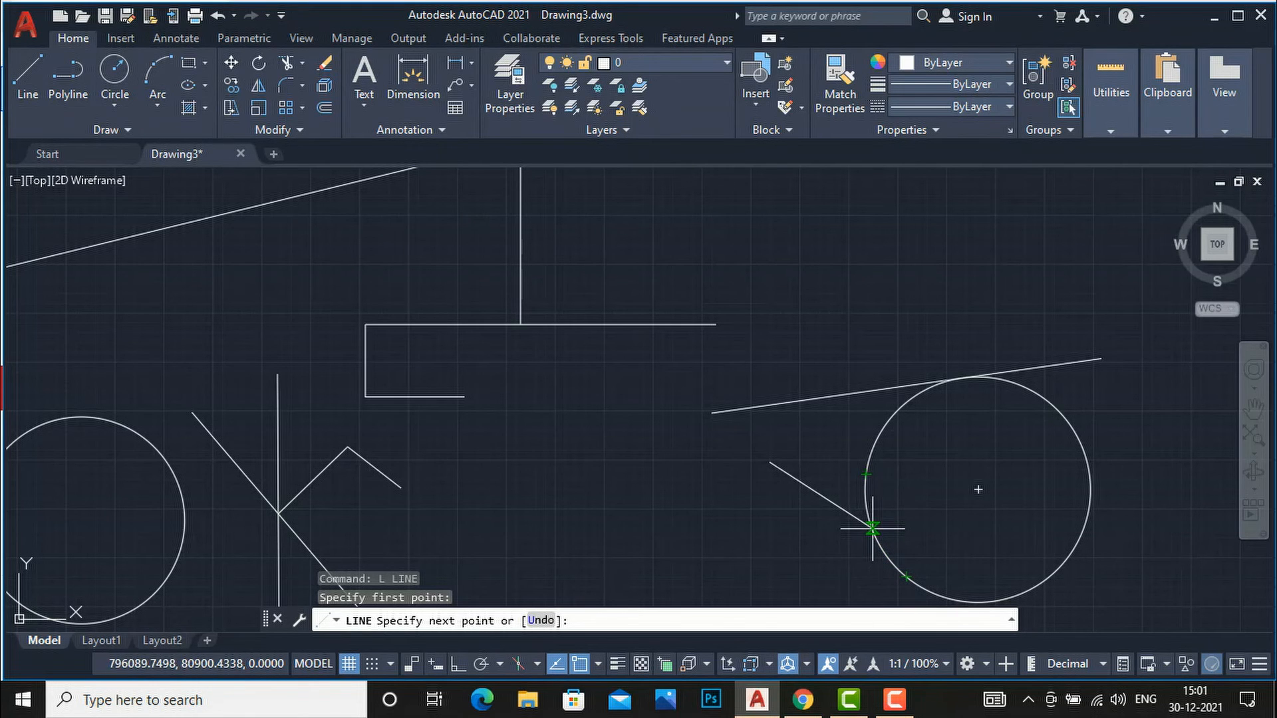
pyautogui.click(905, 575)
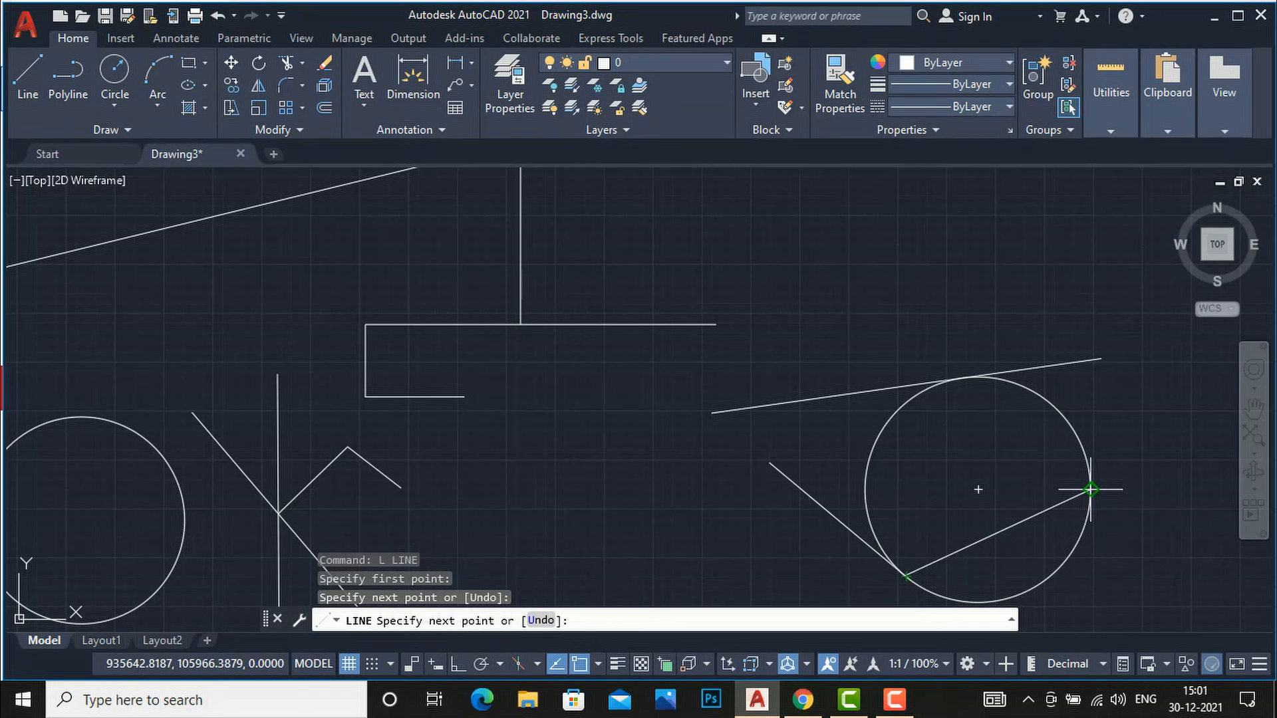
pyautogui.press('Escape')
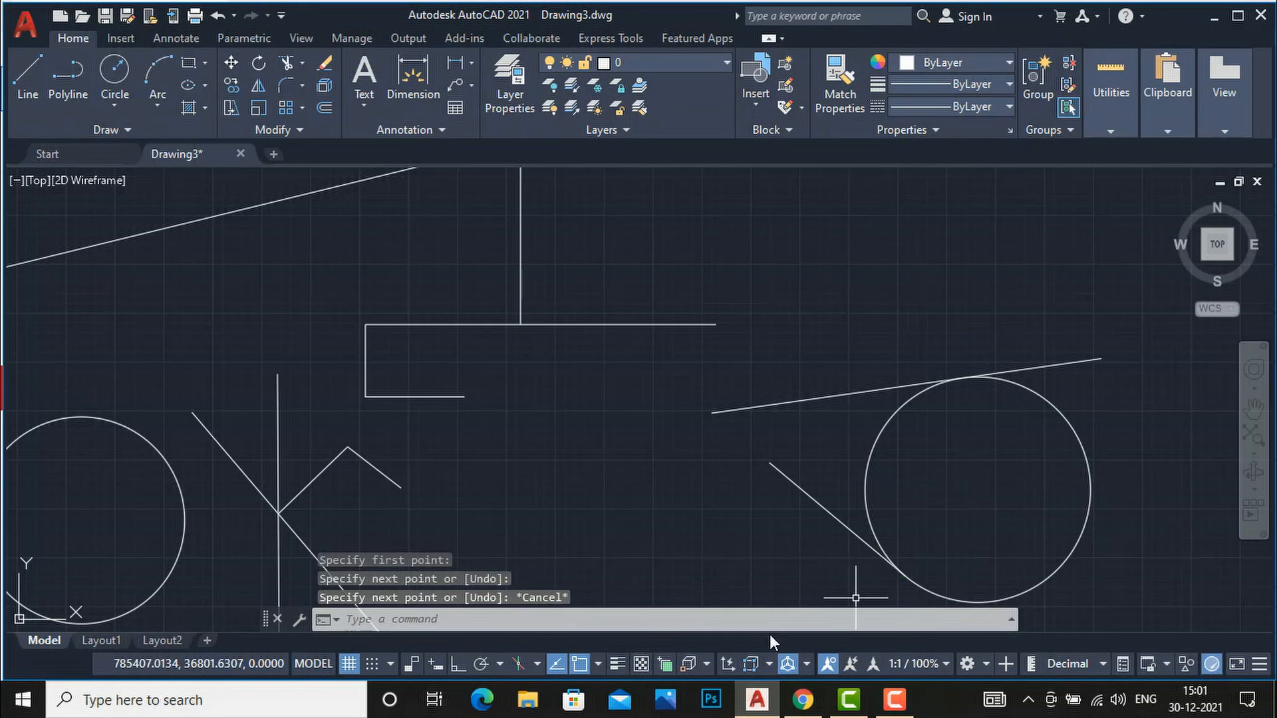
# - Review the Apparent Intersection snap mode, then delete the large circles and all the lines to the right of the small shapes near the origin
pyautogui.rightClick(587, 658)
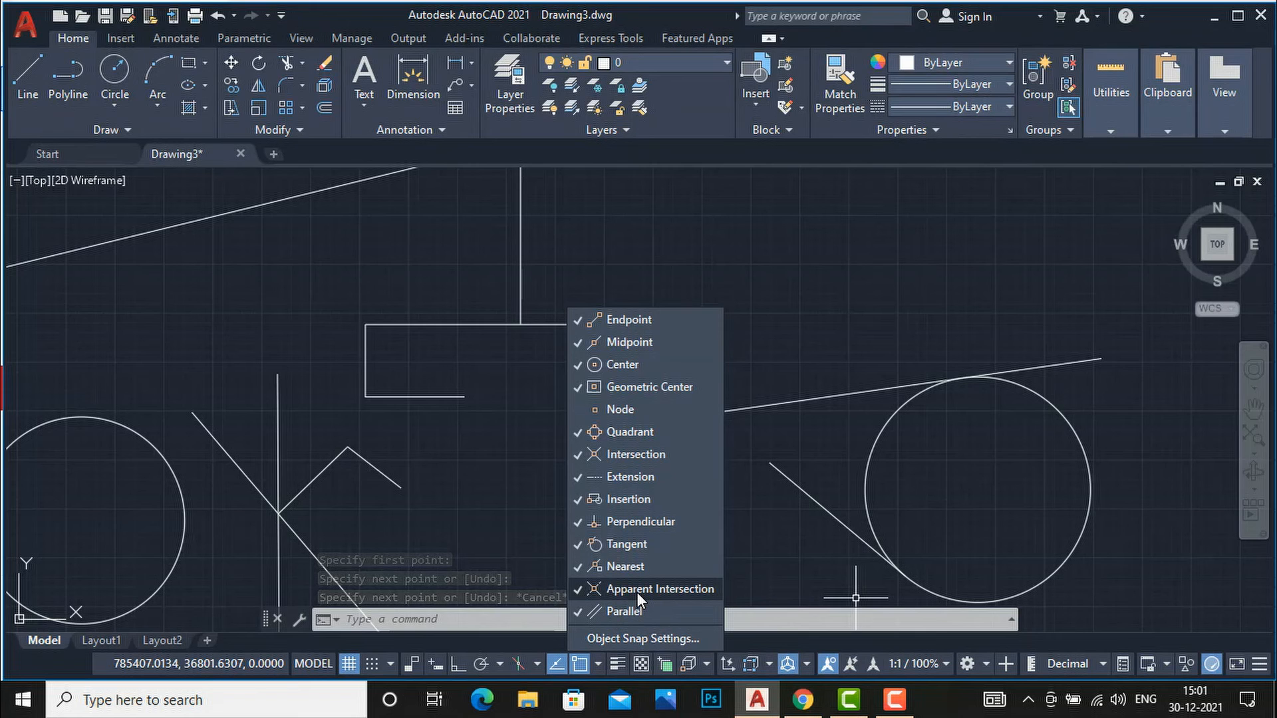
pyautogui.click(825, 291)
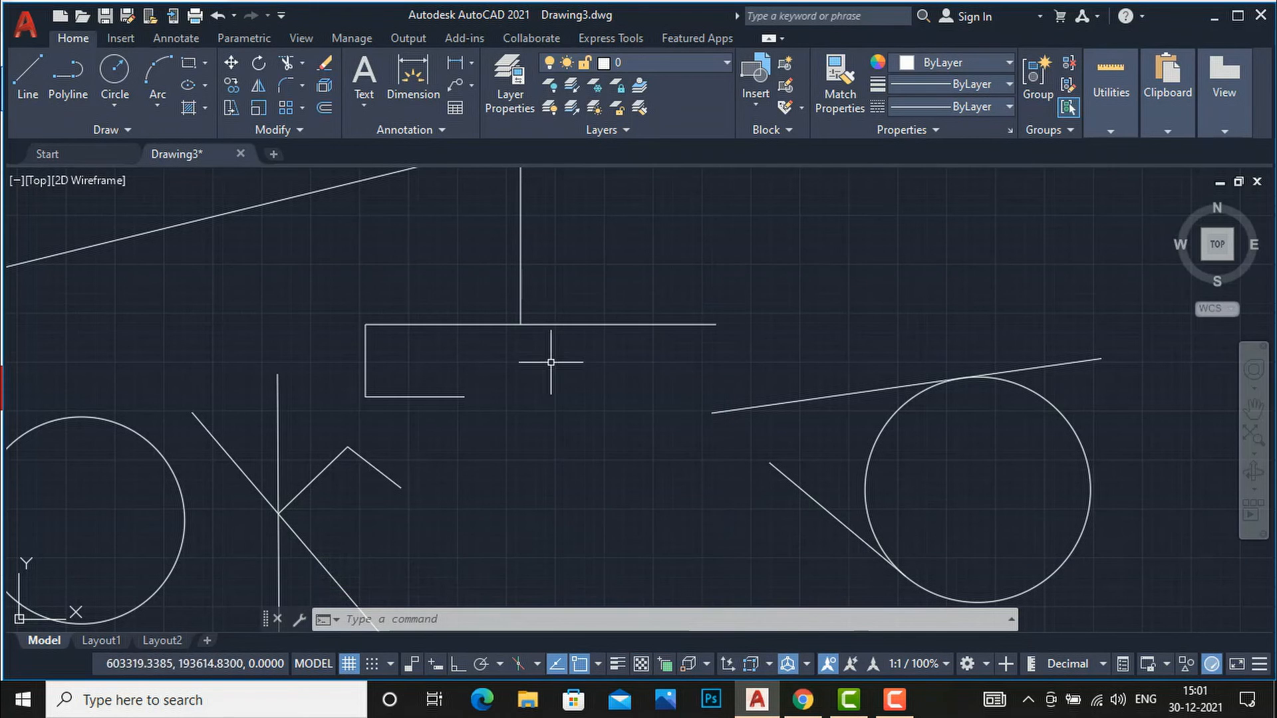
pyautogui.scroll(-6, 495, 416)
pyautogui.scroll(2, 663, 290)
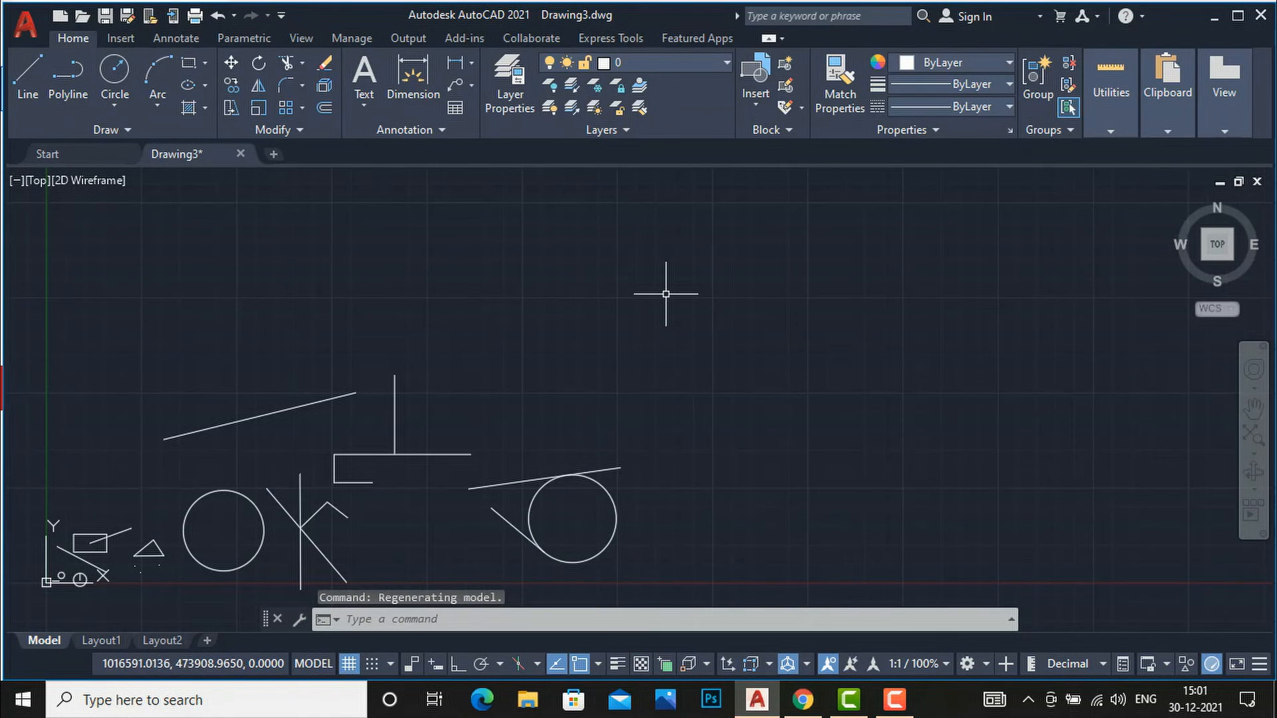
pyautogui.scroll(-2, 699, 296)
pyautogui.click(750, 543)
pyautogui.click(355, 292)
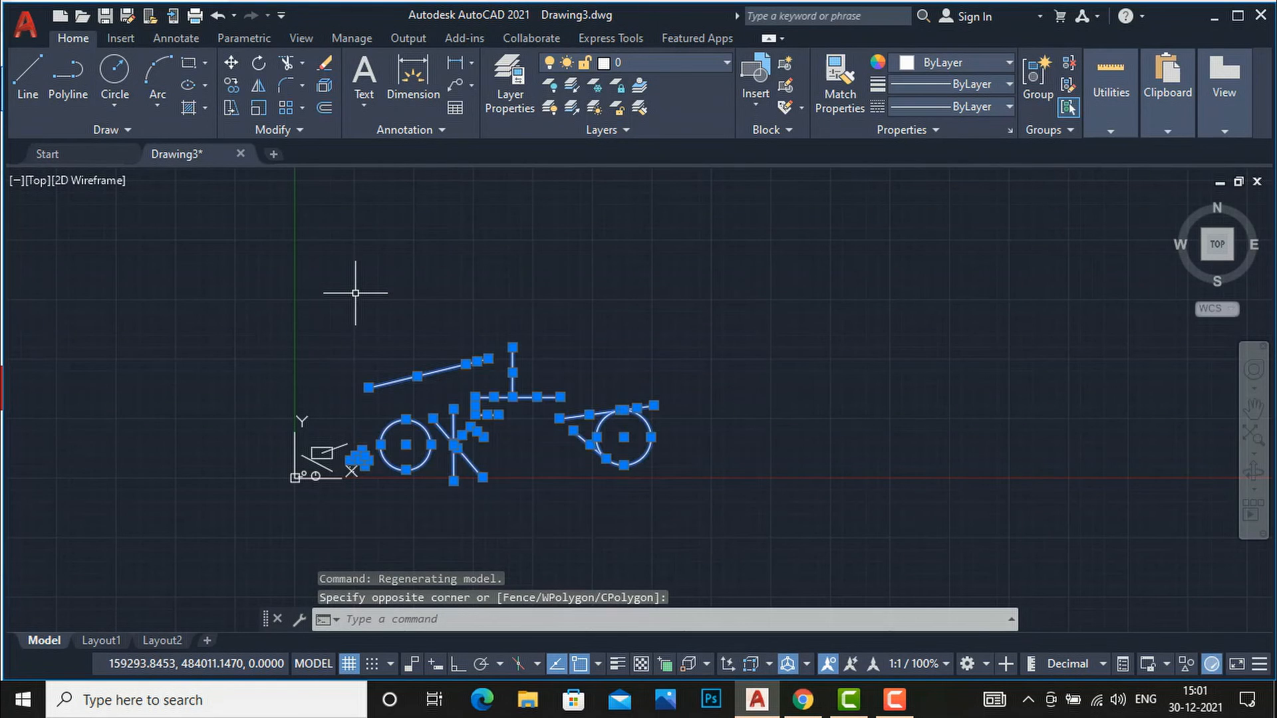
pyautogui.press('Delete')
# - Draw two separate diagonal lines, one rising and one falling to its right, with a gap between their upper ends
pyautogui.scroll(4, 457, 332)
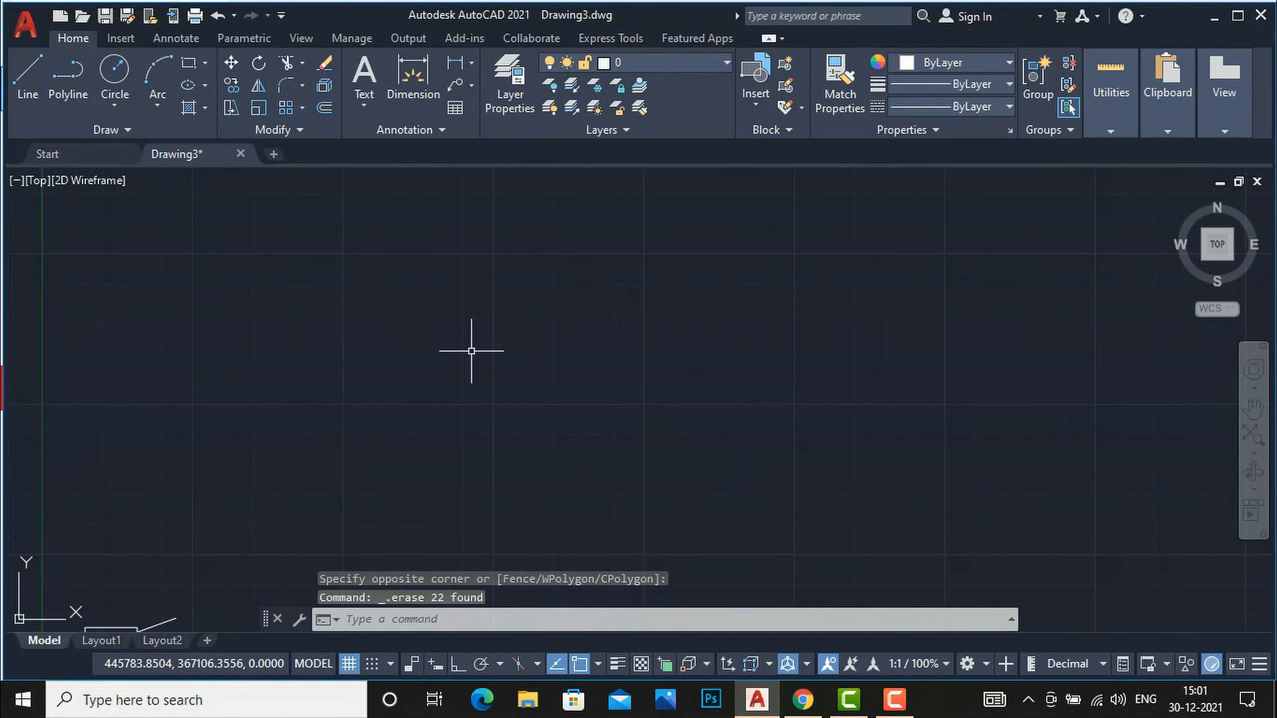
pyautogui.write('l')
pyautogui.press('Return')
pyautogui.click(347, 401)
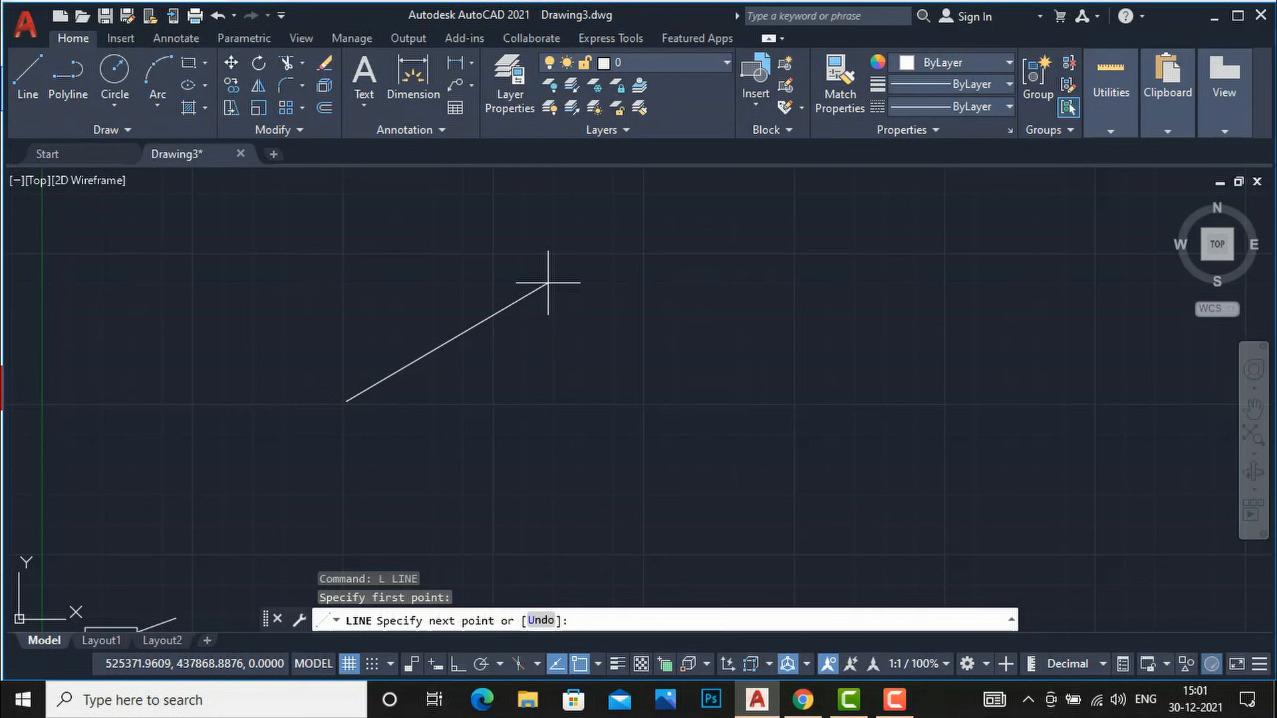
pyautogui.press('Escape')
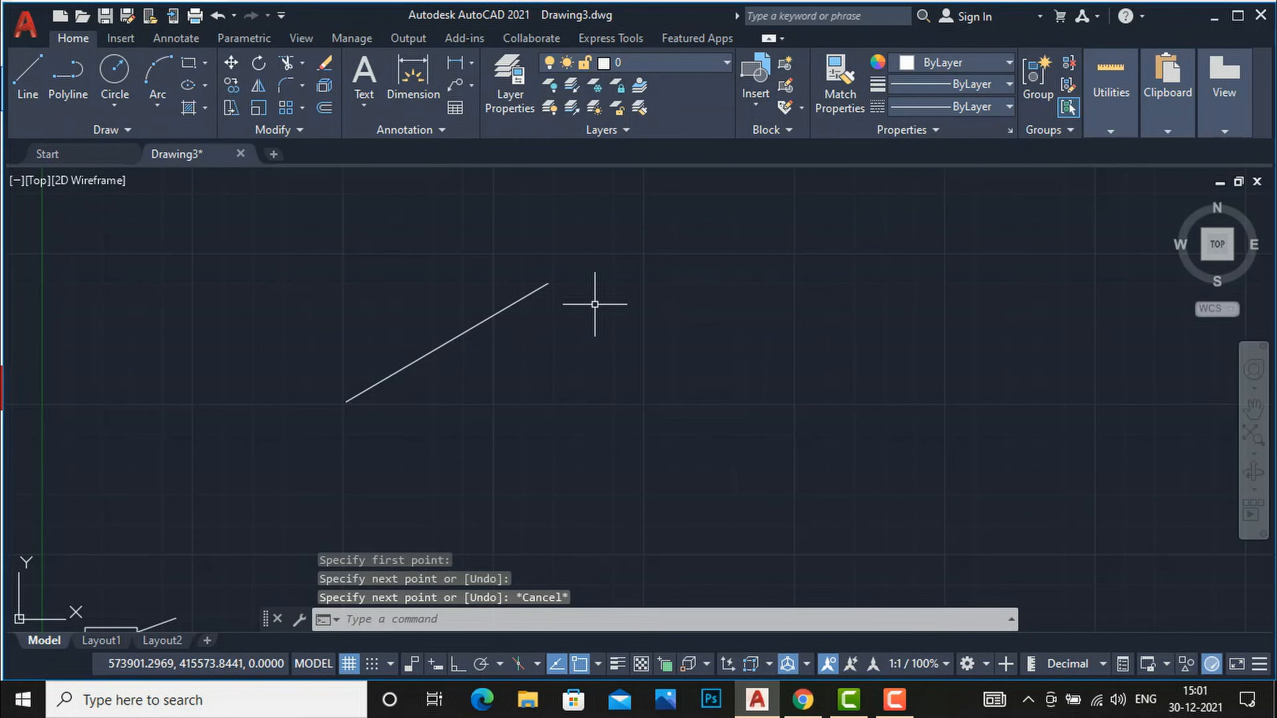
pyautogui.write('l')
pyautogui.press('Return')
pyautogui.click(625, 270)
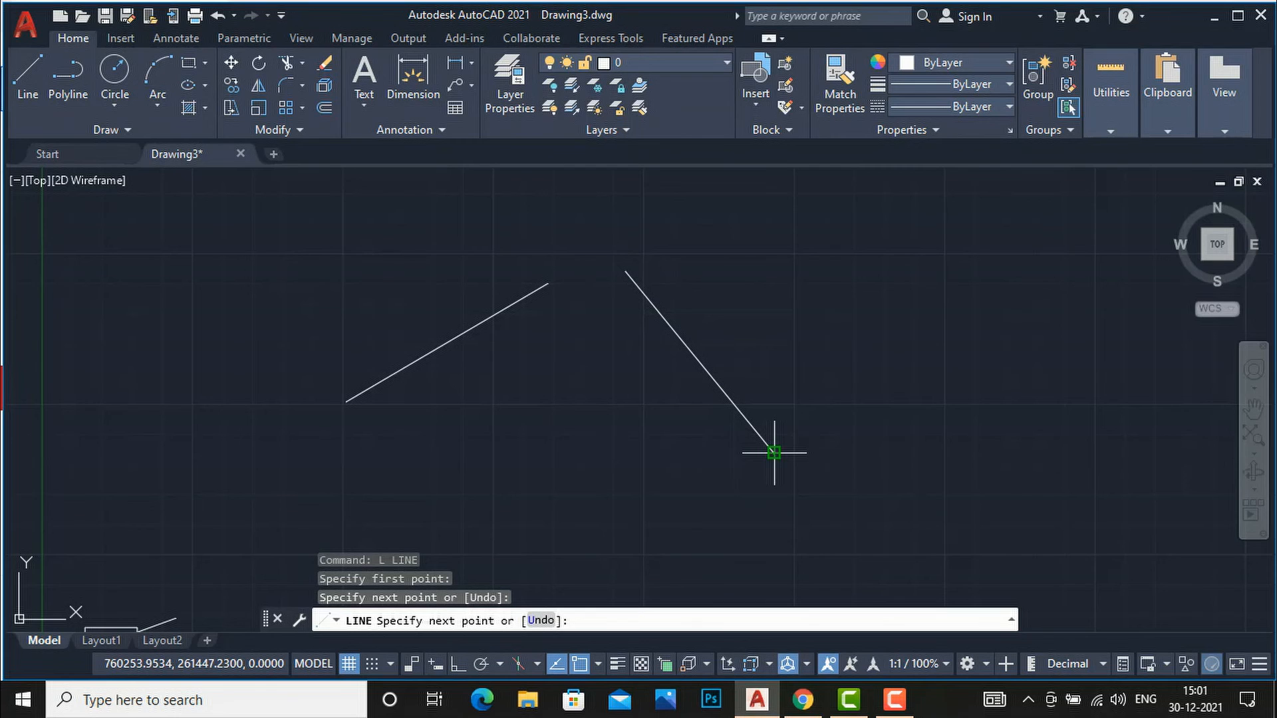
pyautogui.press('Escape')
# - Extend the rising line to its apparent intersection with the falling line, then add segments down, about 67,834 units left at 180°, and down again
pyautogui.scroll(2, 601, 229)
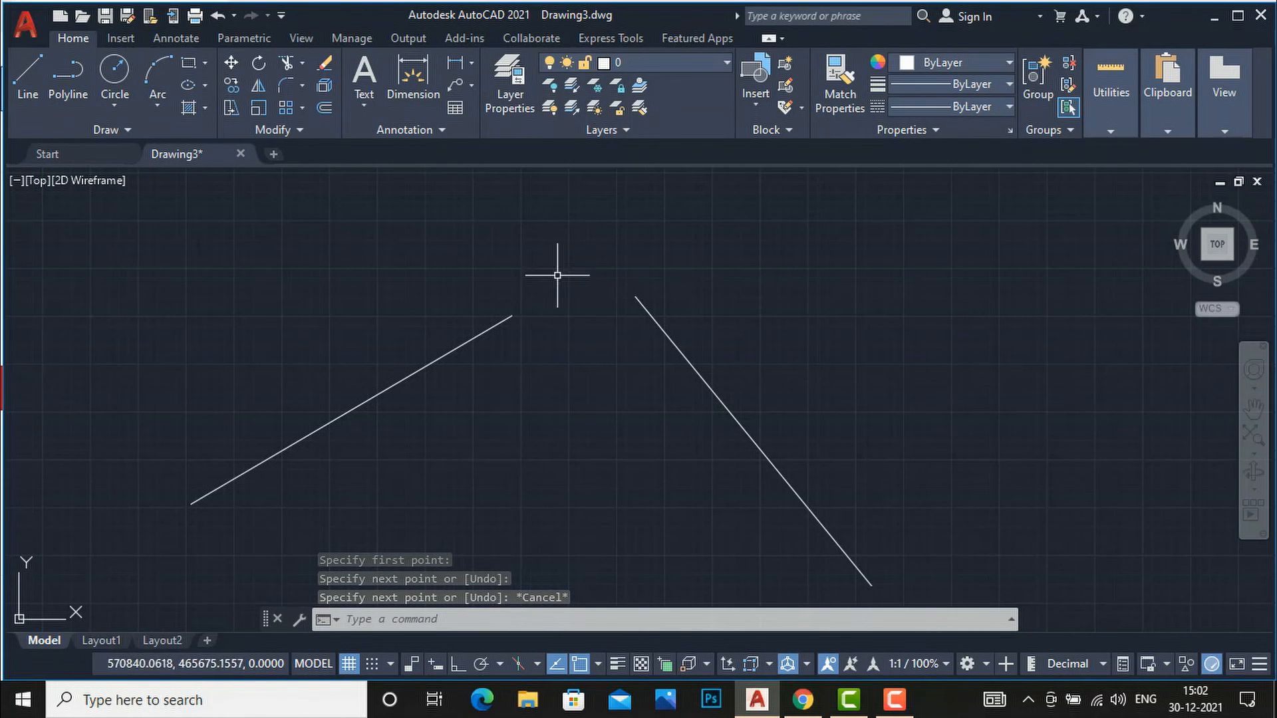
pyautogui.write('L')
pyautogui.press('Return')
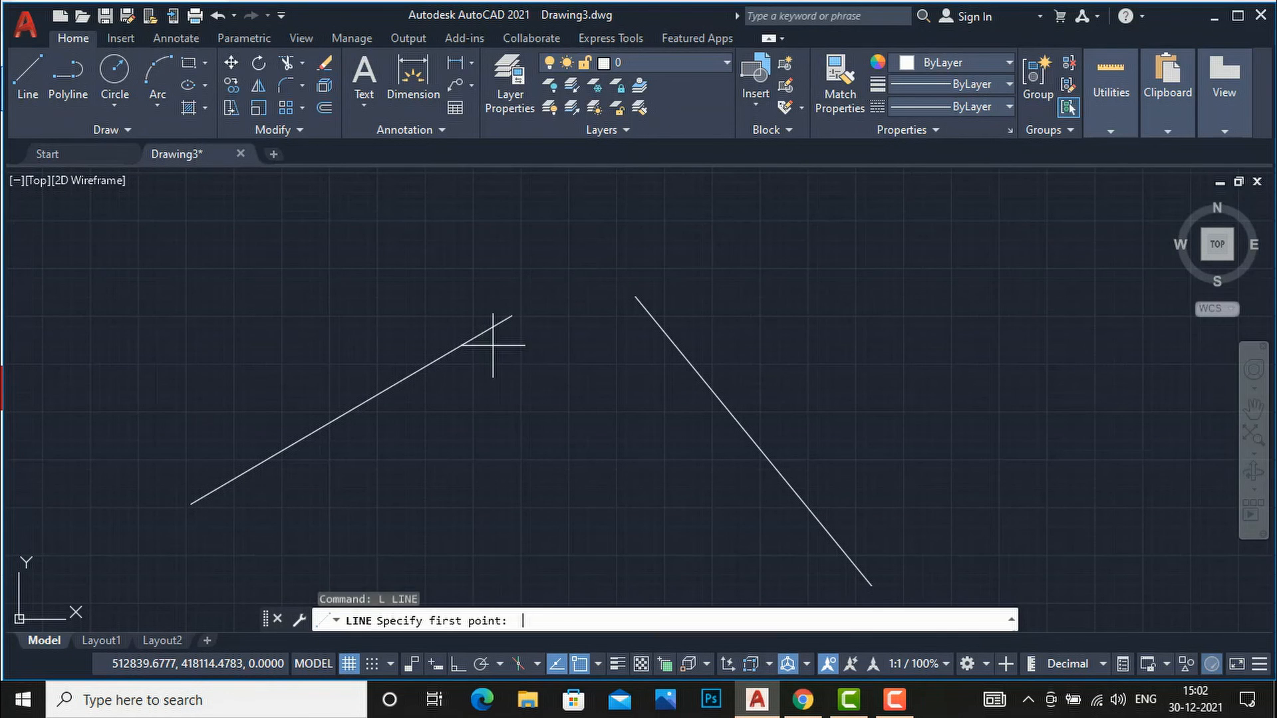
pyautogui.click(512, 315)
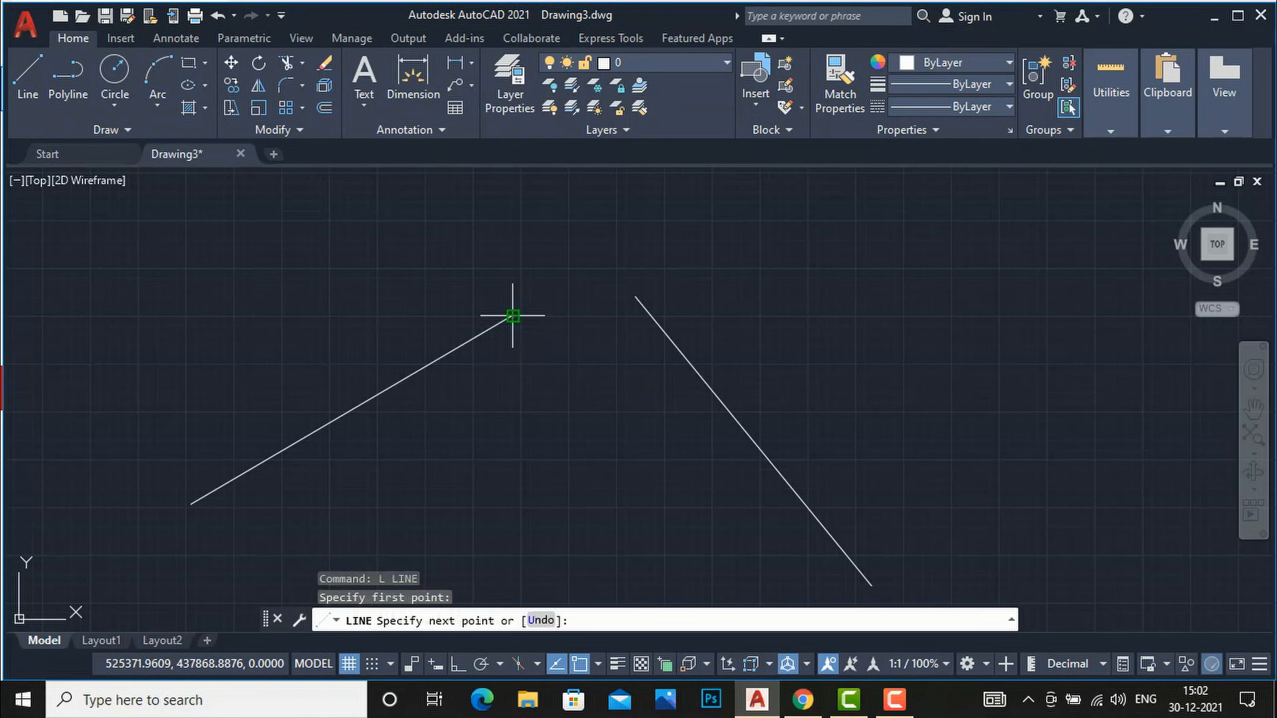
pyautogui.click(606, 260)
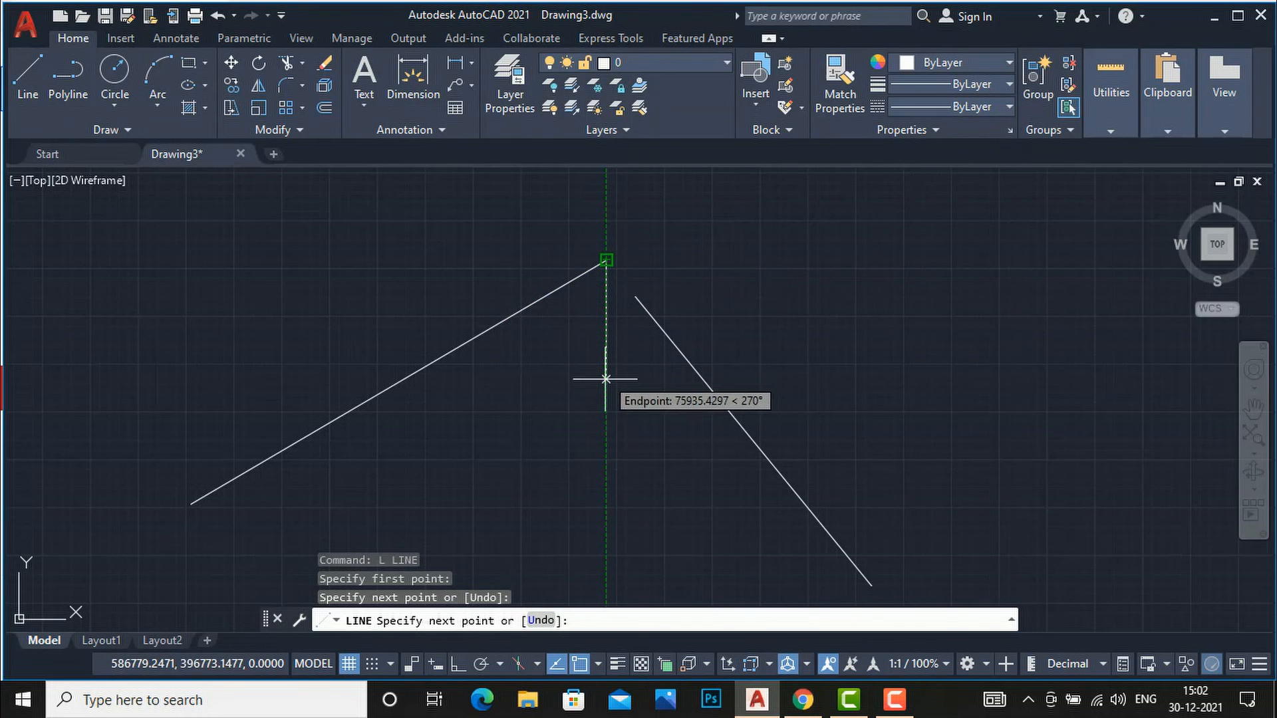
pyautogui.click(606, 416)
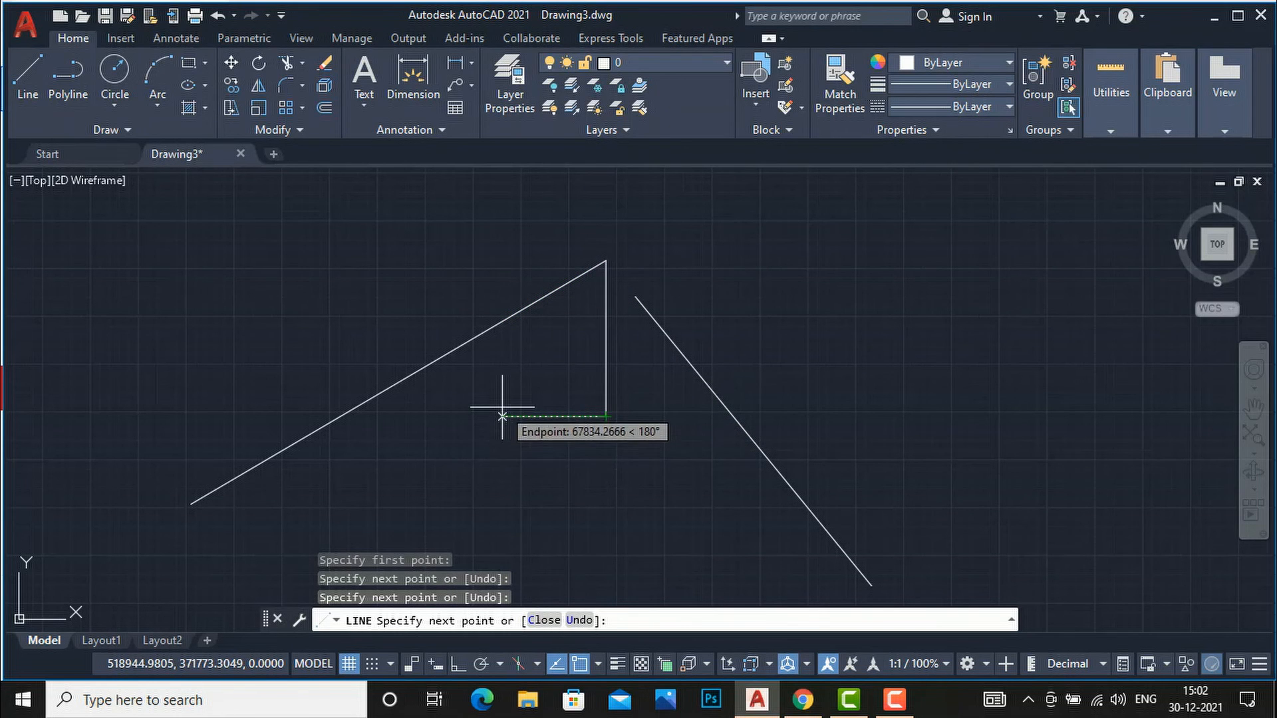
pyautogui.click(503, 417)
pyautogui.click(492, 492)
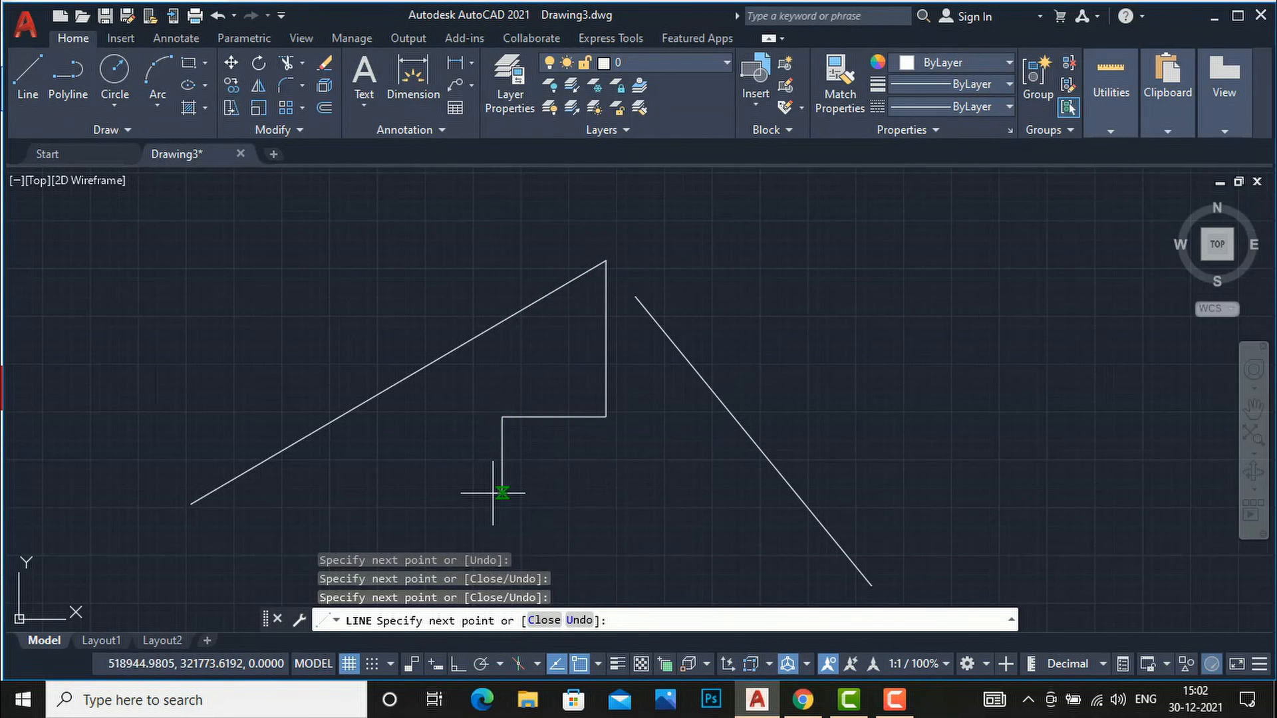
pyautogui.press('Escape')
# - Draw another rising diagonal line in the empty area above and to the right of the falling line
pyautogui.scroll(-4, 633, 347)
pyautogui.scroll(2, 632, 353)
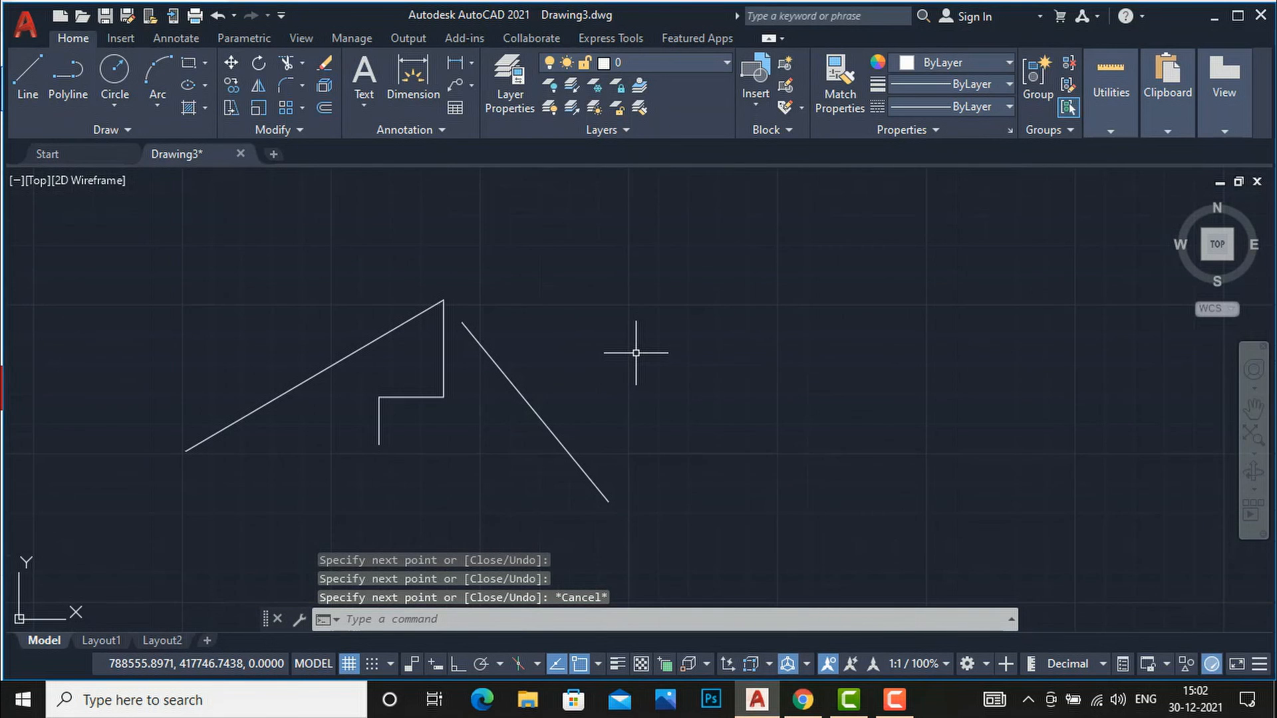
pyautogui.write('L')
pyautogui.press('Return')
pyautogui.click(554, 304)
pyautogui.click(708, 200)
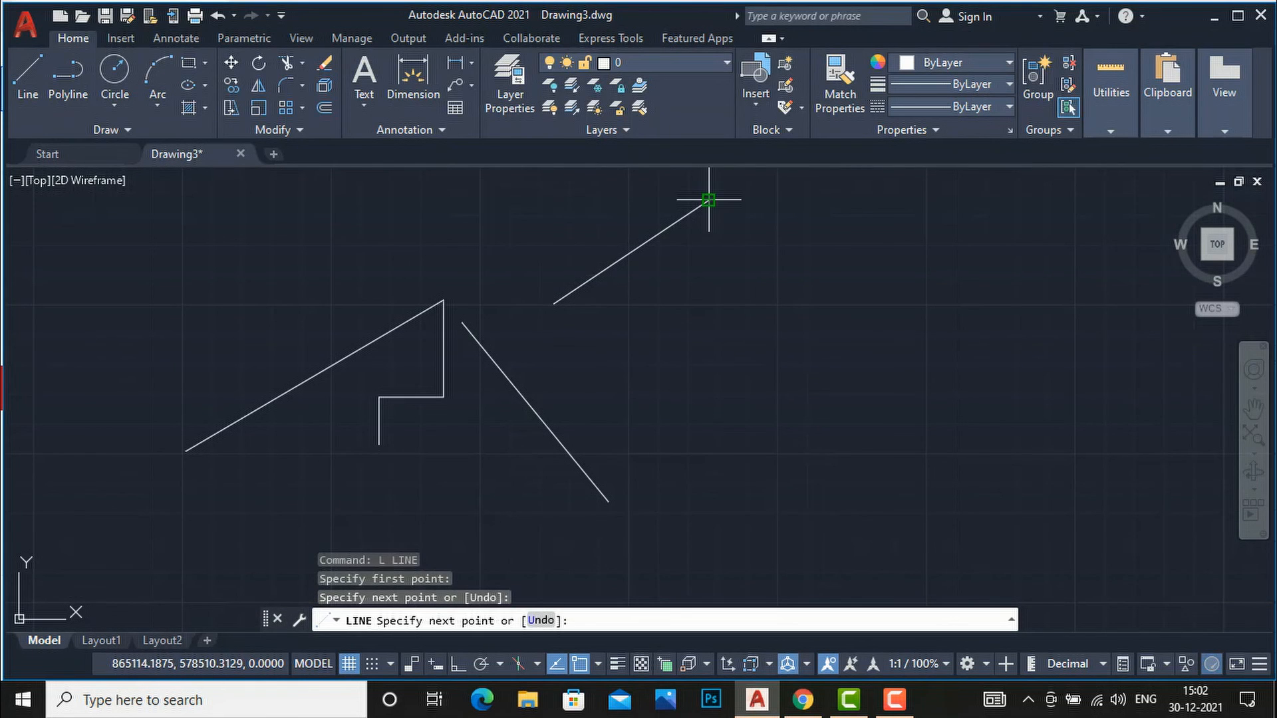
pyautogui.press('Escape')
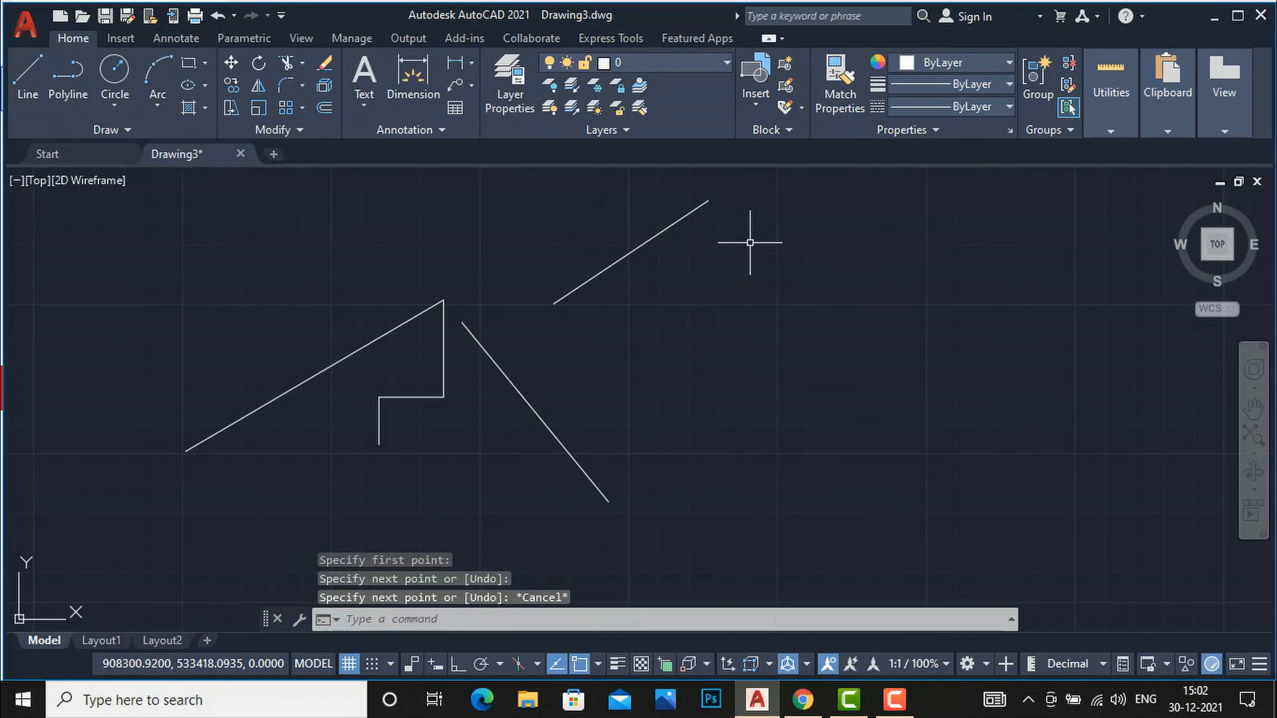
# - Draw a nearly vertical line downward, just right of the new rising line's upper end
pyautogui.write('L')
pyautogui.press('Return')
pyautogui.click(768, 214)
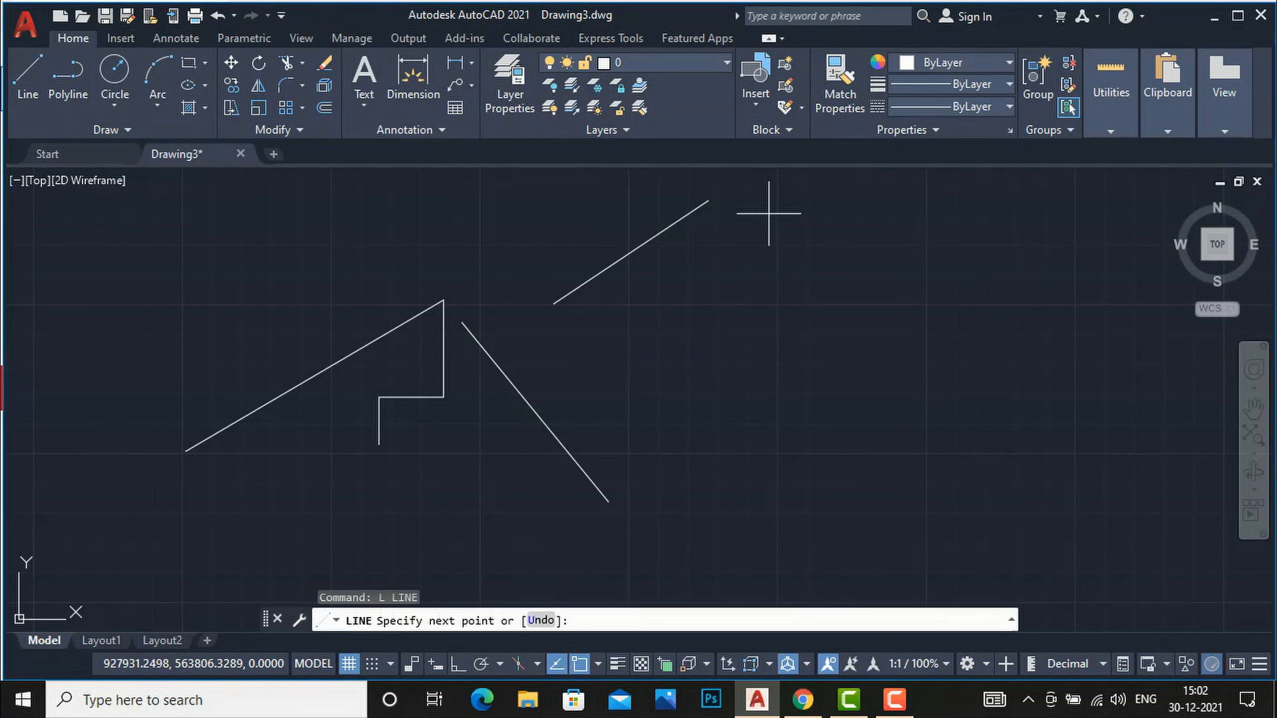
pyautogui.click(770, 378)
pyautogui.press('Return')
# - Try starting a line at the point where the extensions of the rising and near-vertical lines meet
pyautogui.scroll(-4, 641, 433)
pyautogui.scroll(4, 663, 360)
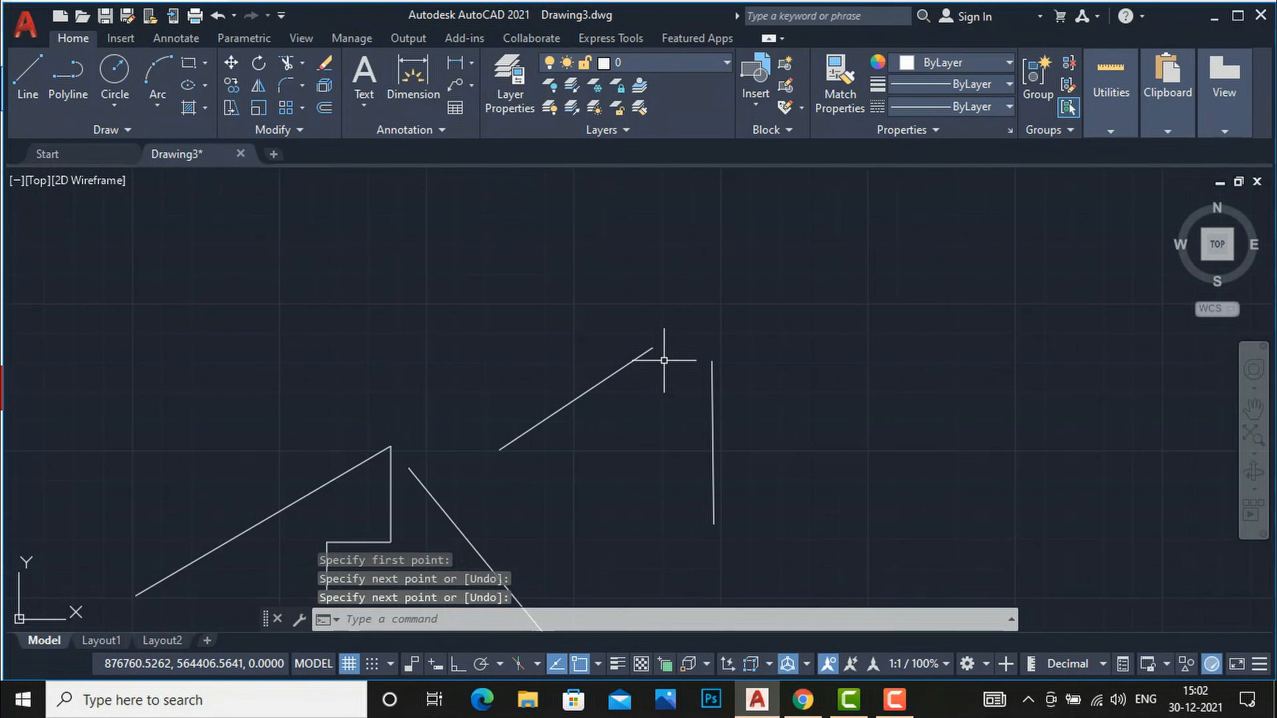
pyautogui.write('L')
pyautogui.press('Return')
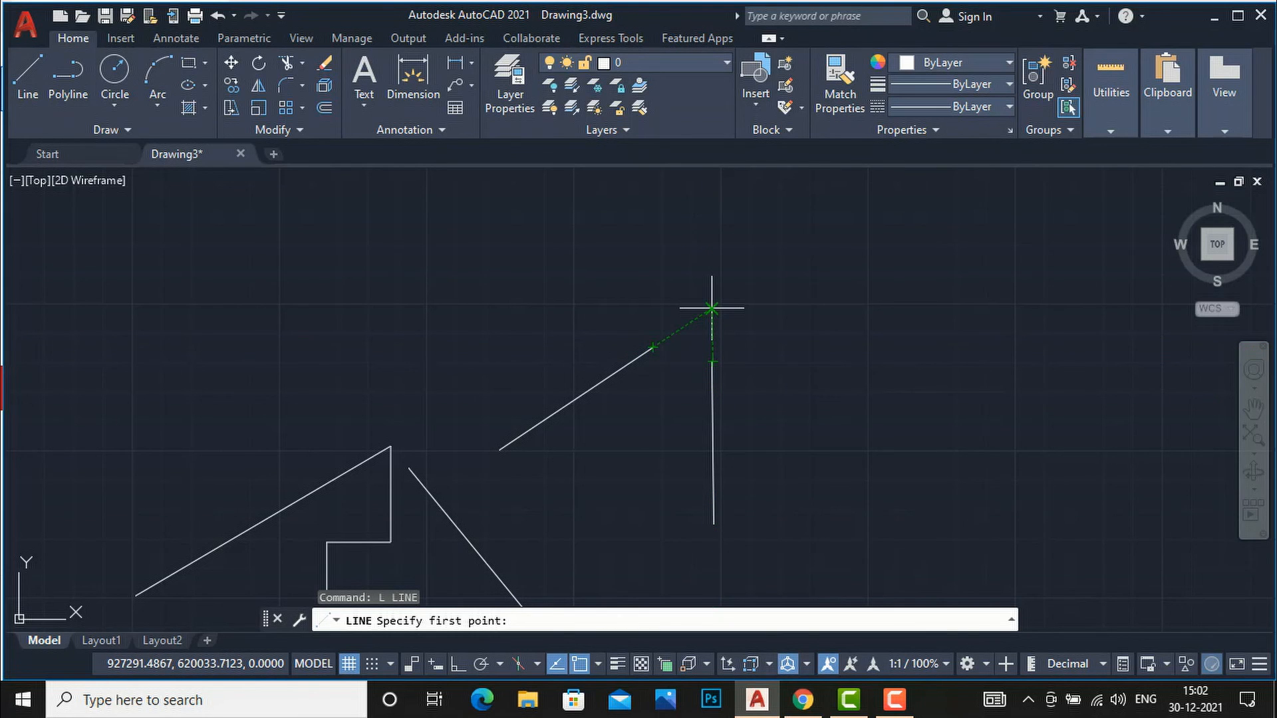
pyautogui.click(712, 308)
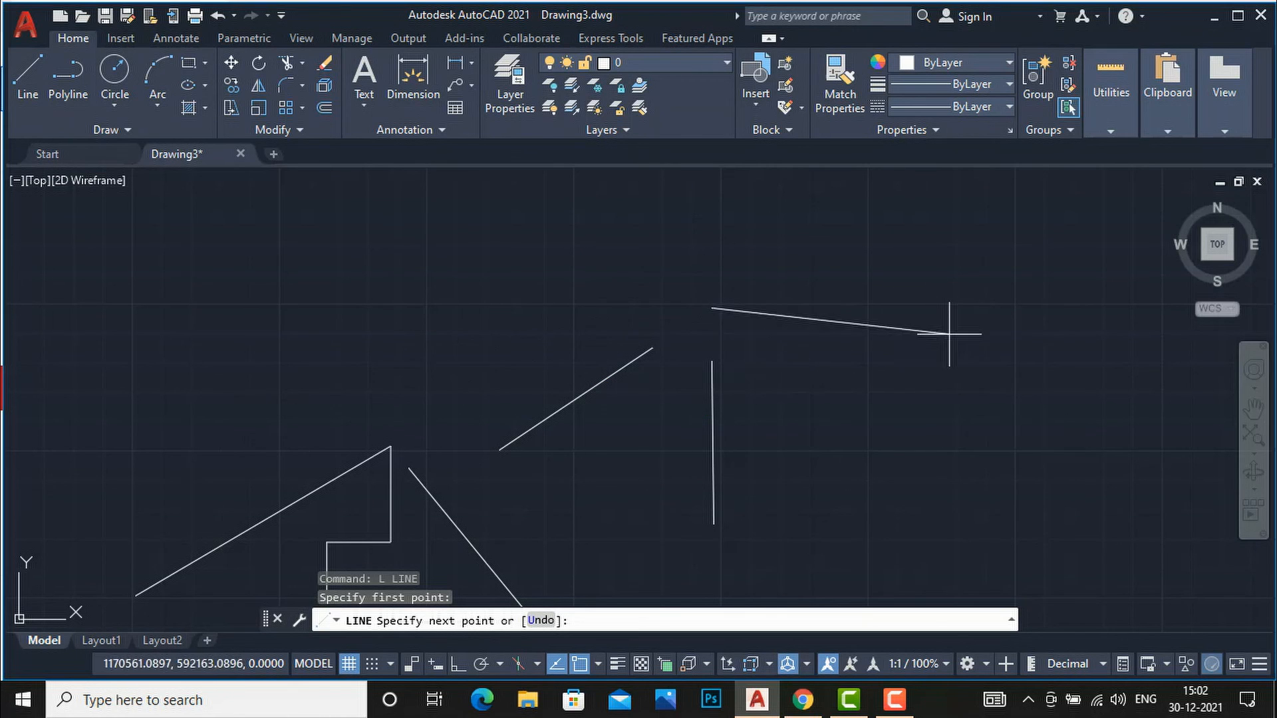
pyautogui.press('Escape')
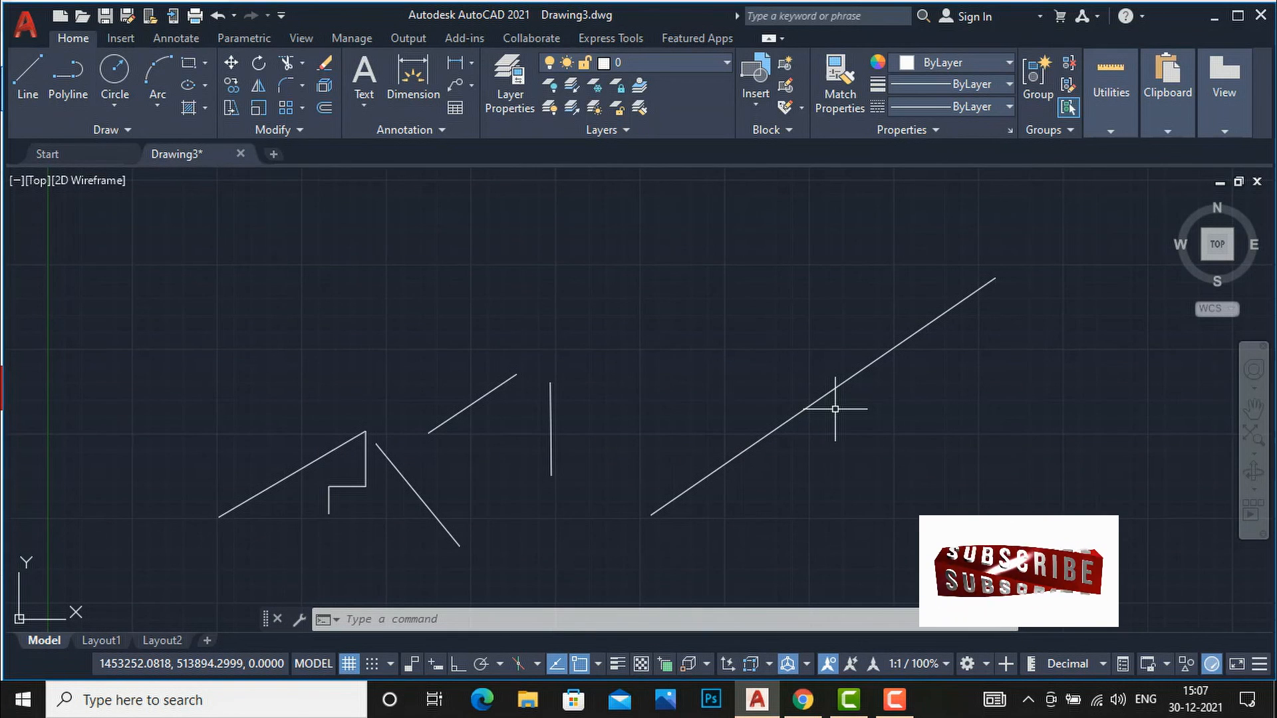